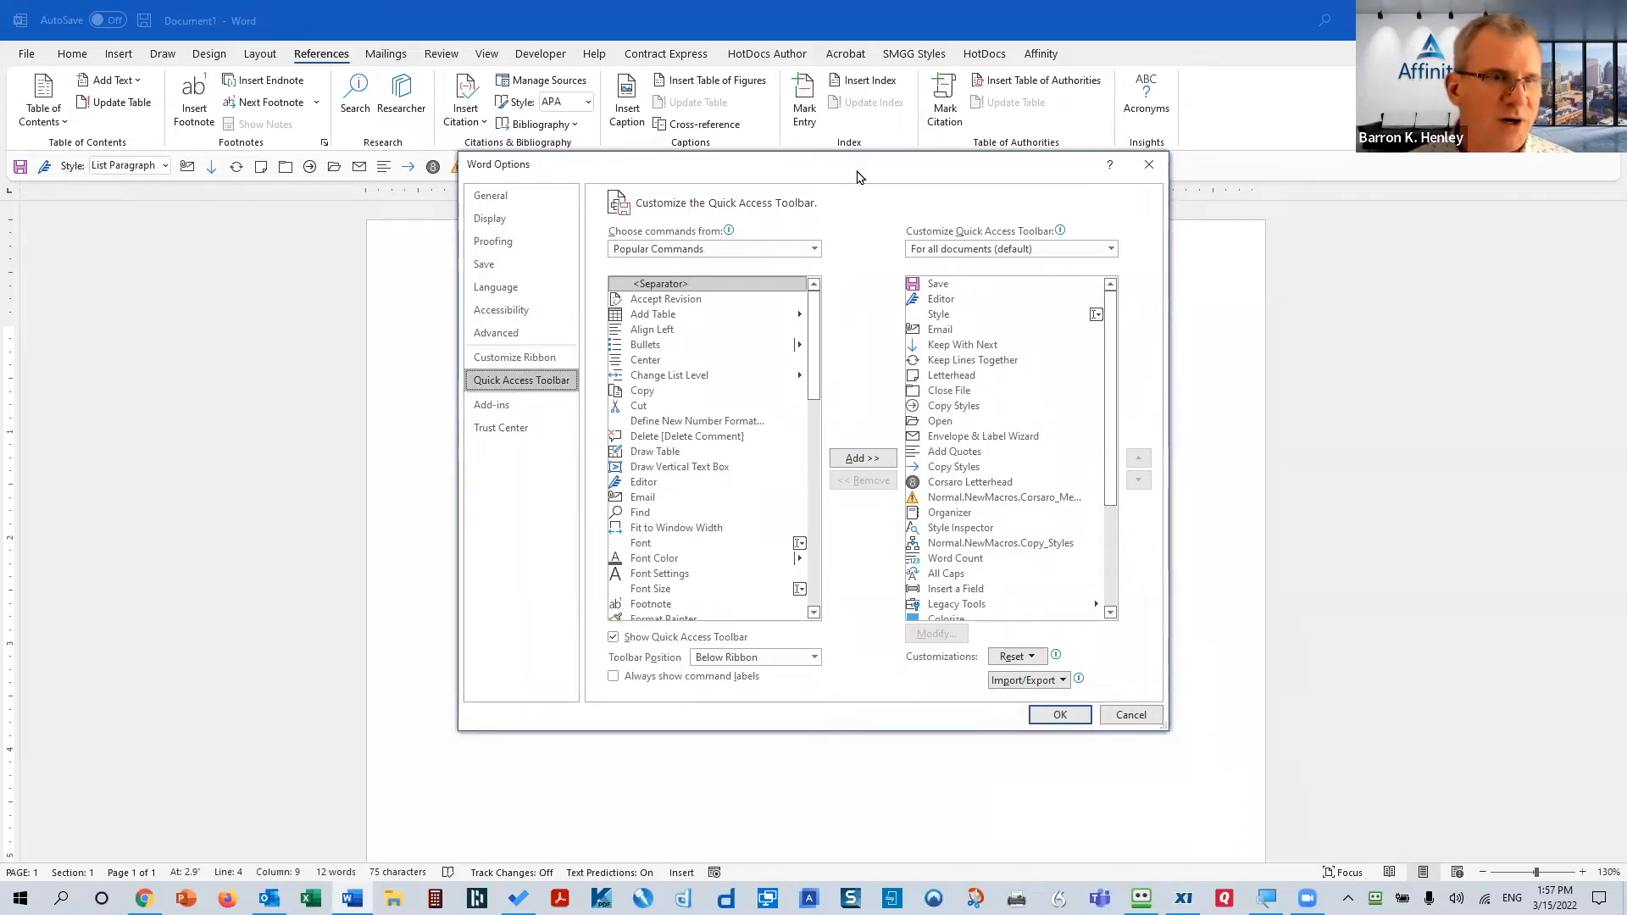
Compare the first and last entries of the Quick Access Toolbar list, Save and AutoText, with the toolbar itself
left_click_drag(858, 176, 804, 225)
left_click(885, 333)
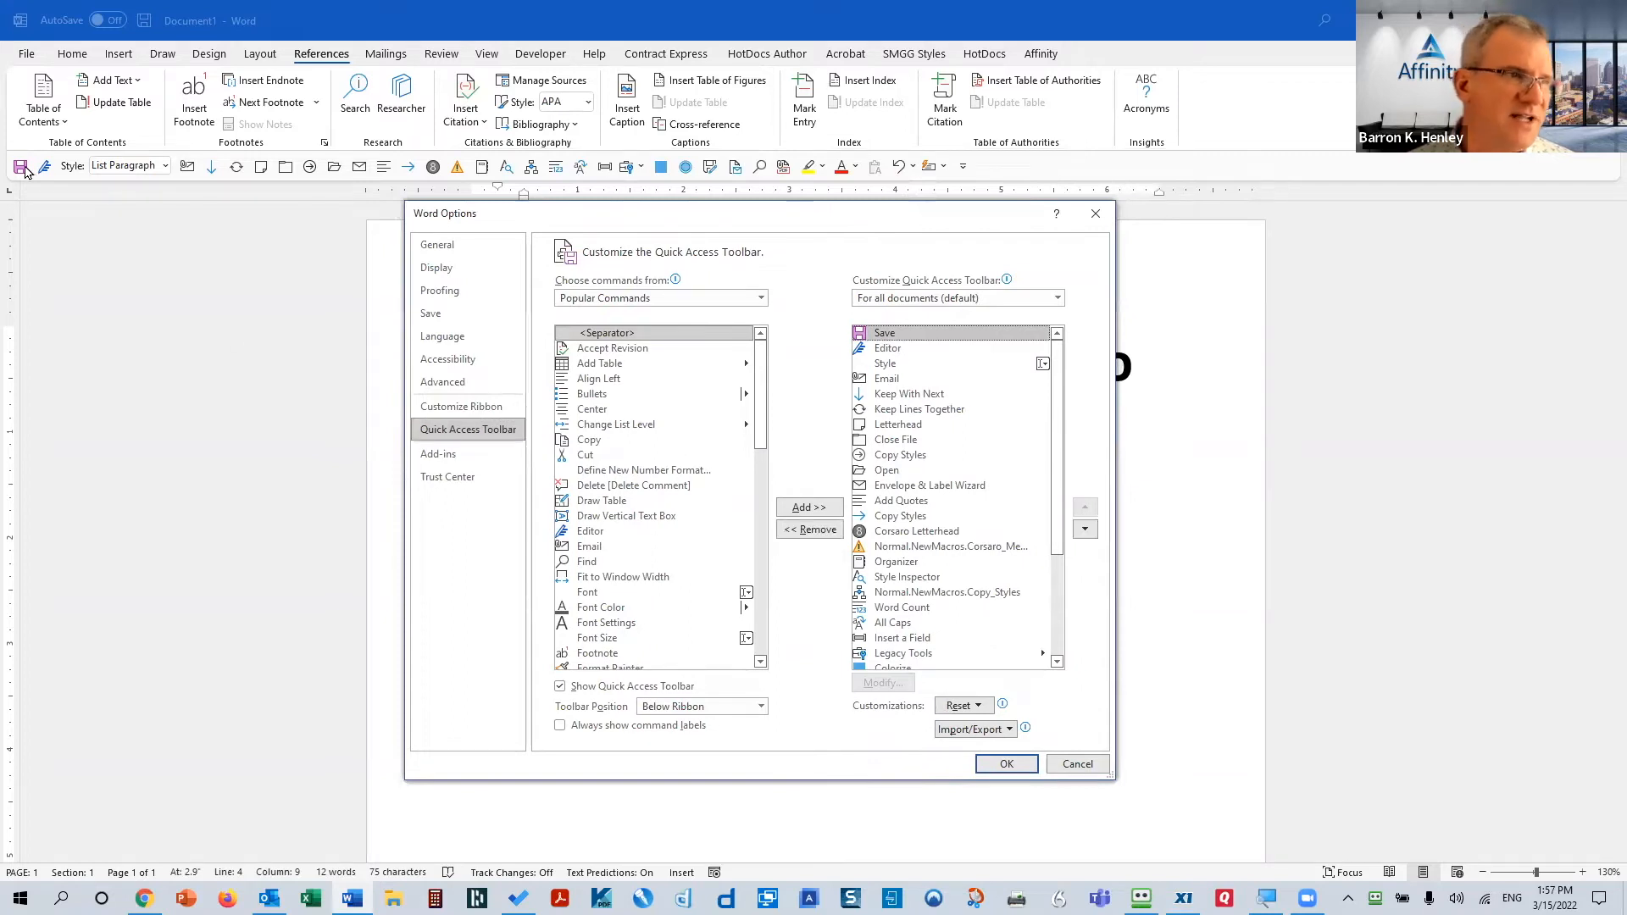
scroll(969, 483, "down", 4)
left_click(895, 662)
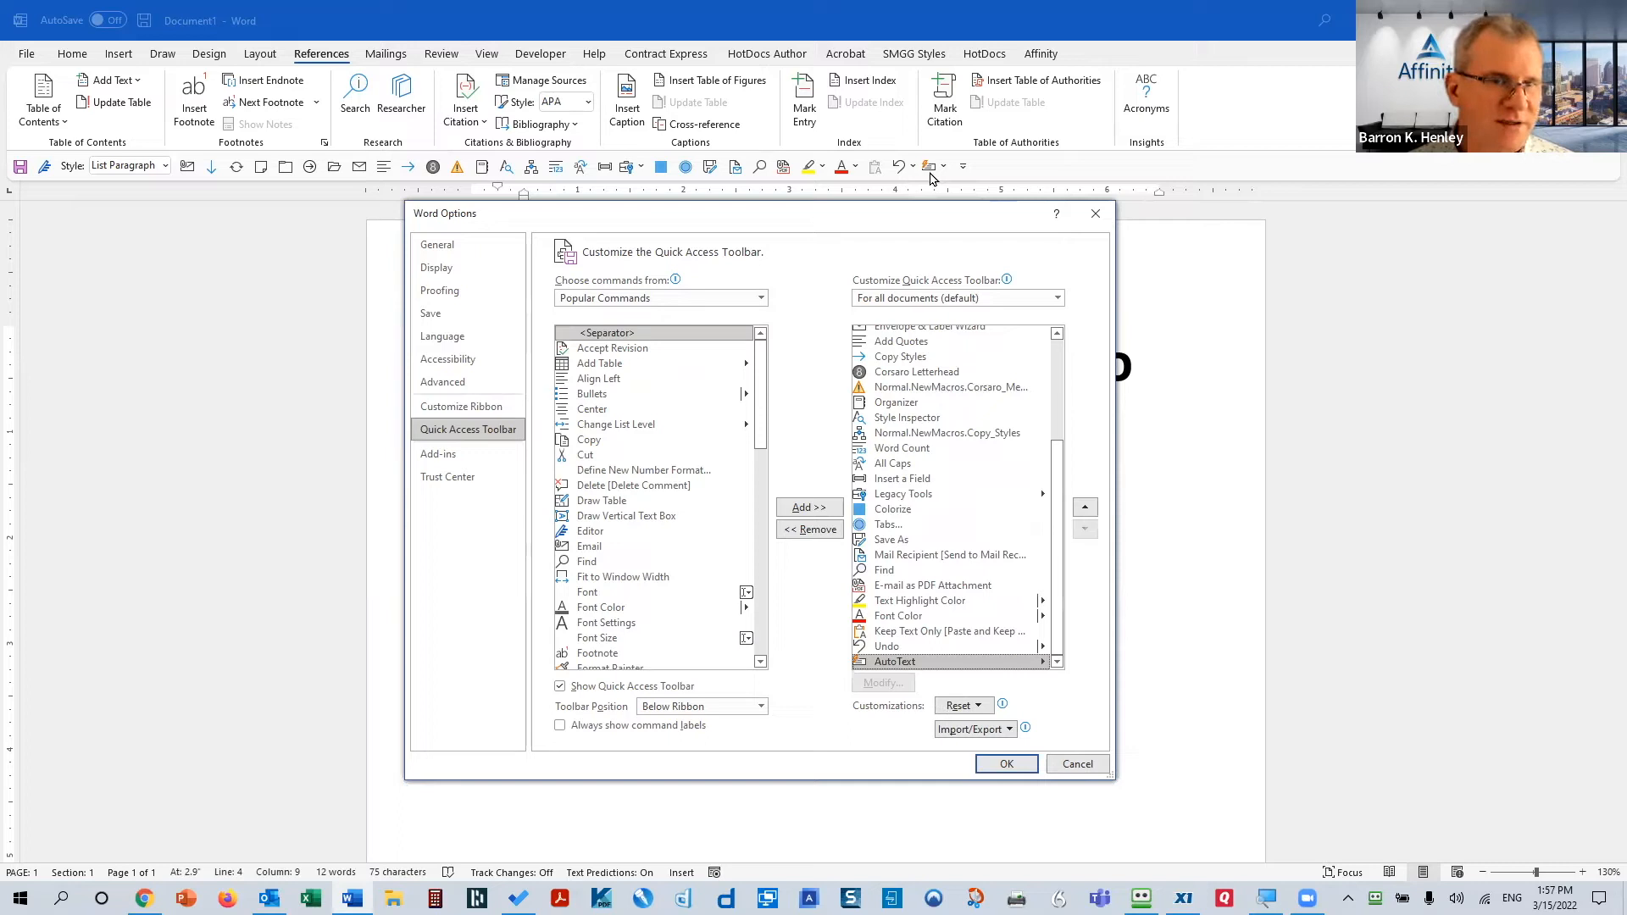
left_click_drag(1060, 505, 1044, 364)
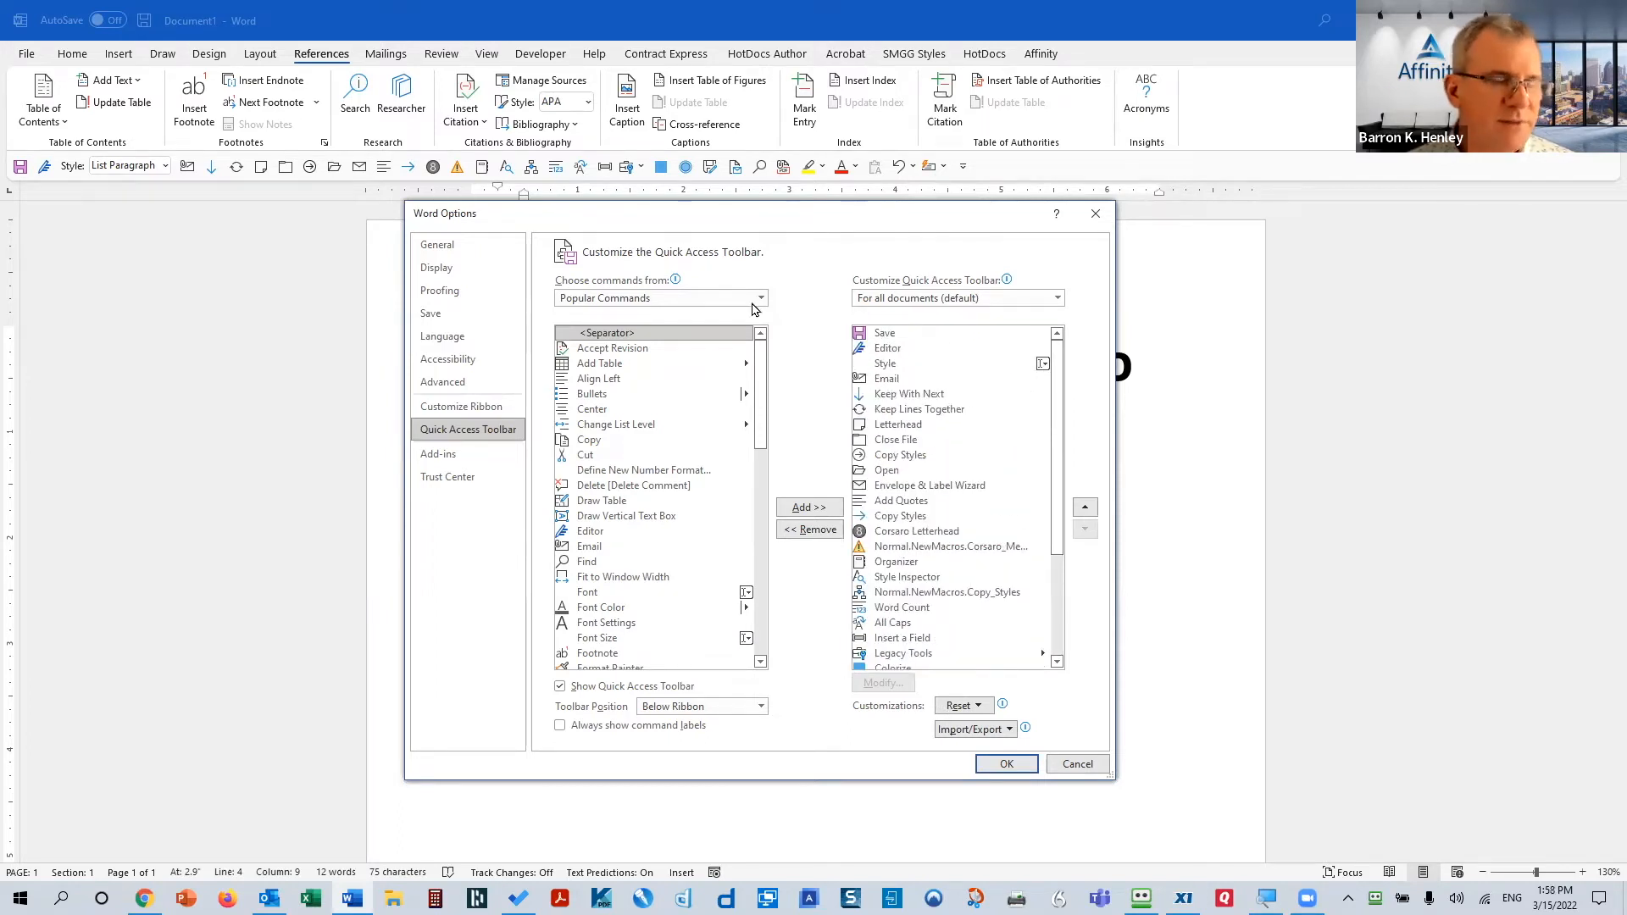
Move Copy Styles two places up in the Quick Access Toolbar list and back down to its original place
left_click(900, 518)
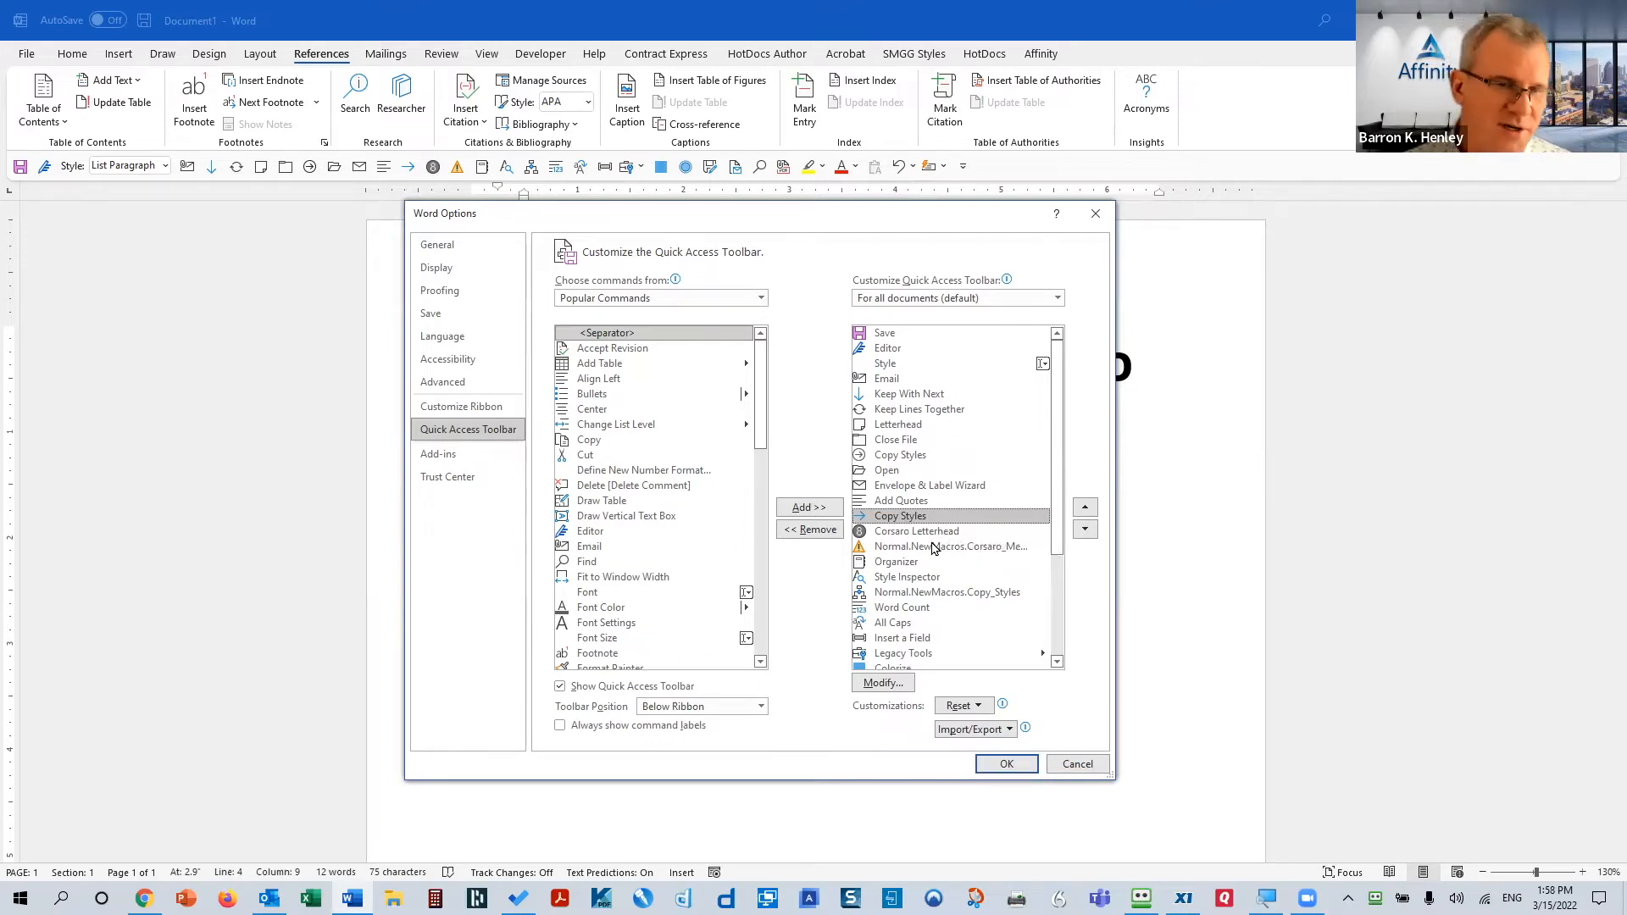
left_click(1085, 508)
left_click(1085, 507)
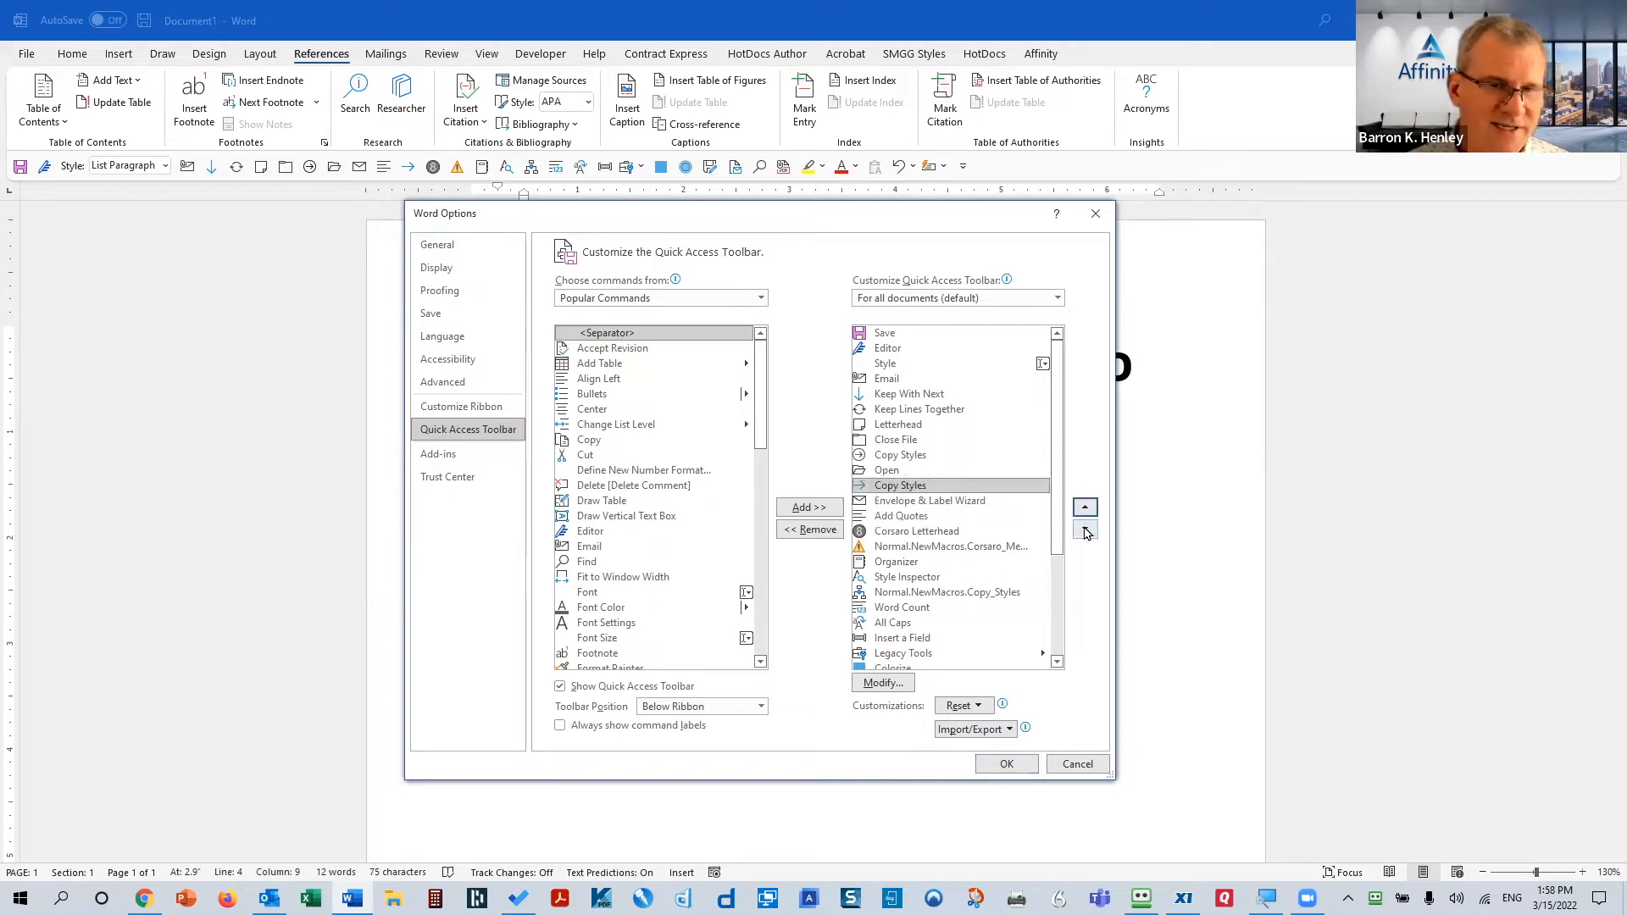
left_click(1086, 531)
left_click(1086, 530)
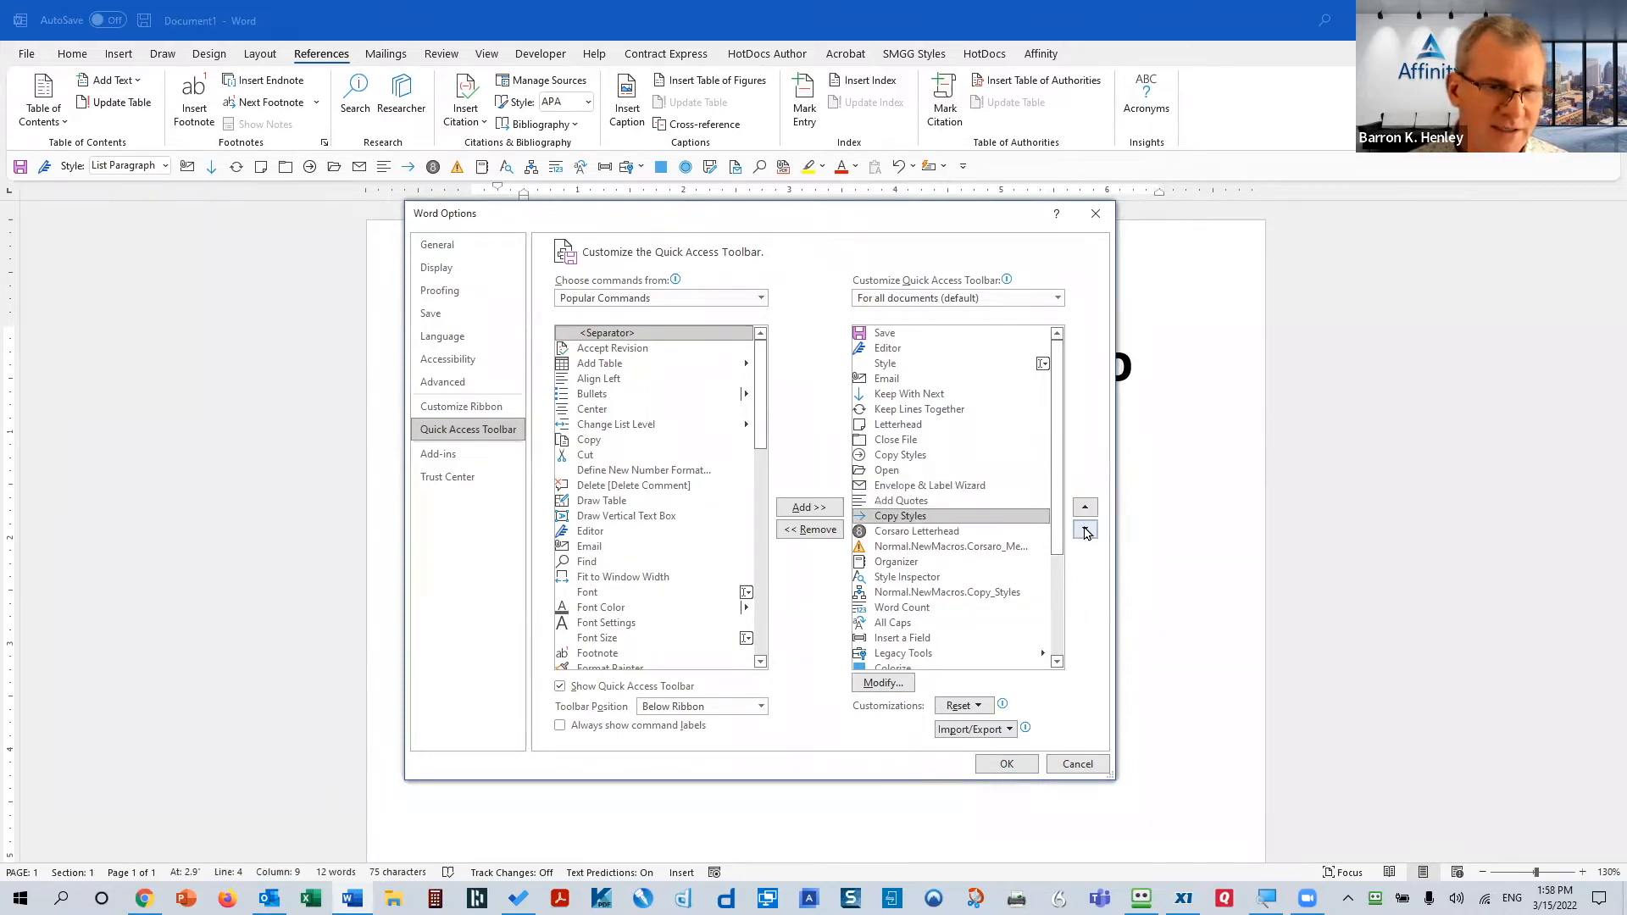
Look through the Popular Commands available for the Quick Access Toolbar
left_click(914, 564)
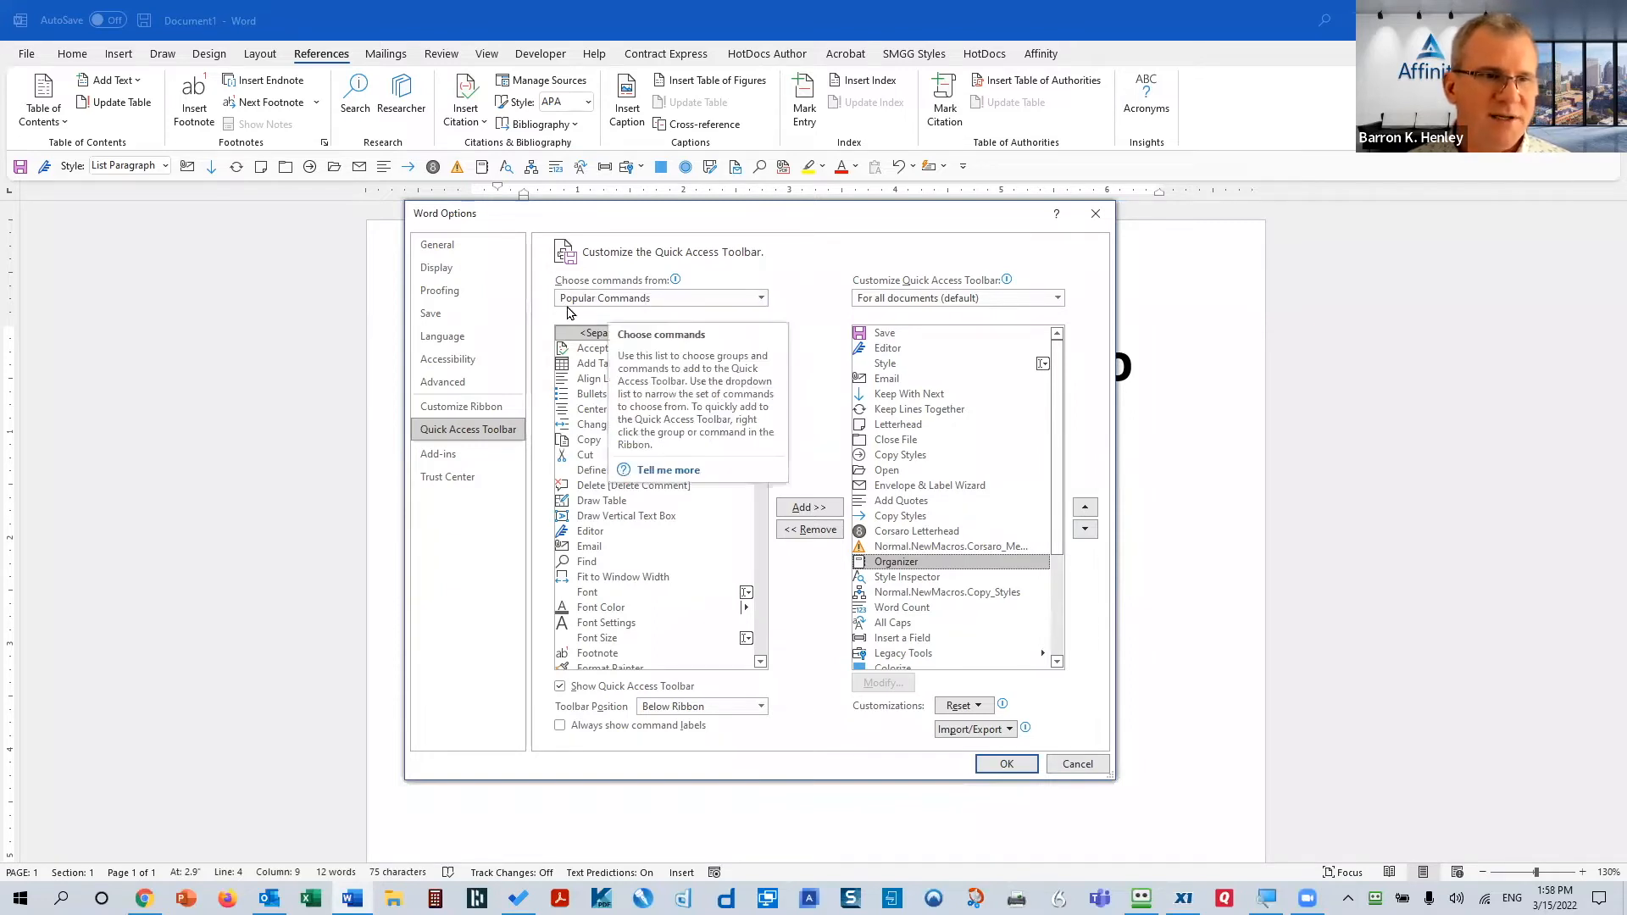
scroll(757, 407, "down", 9)
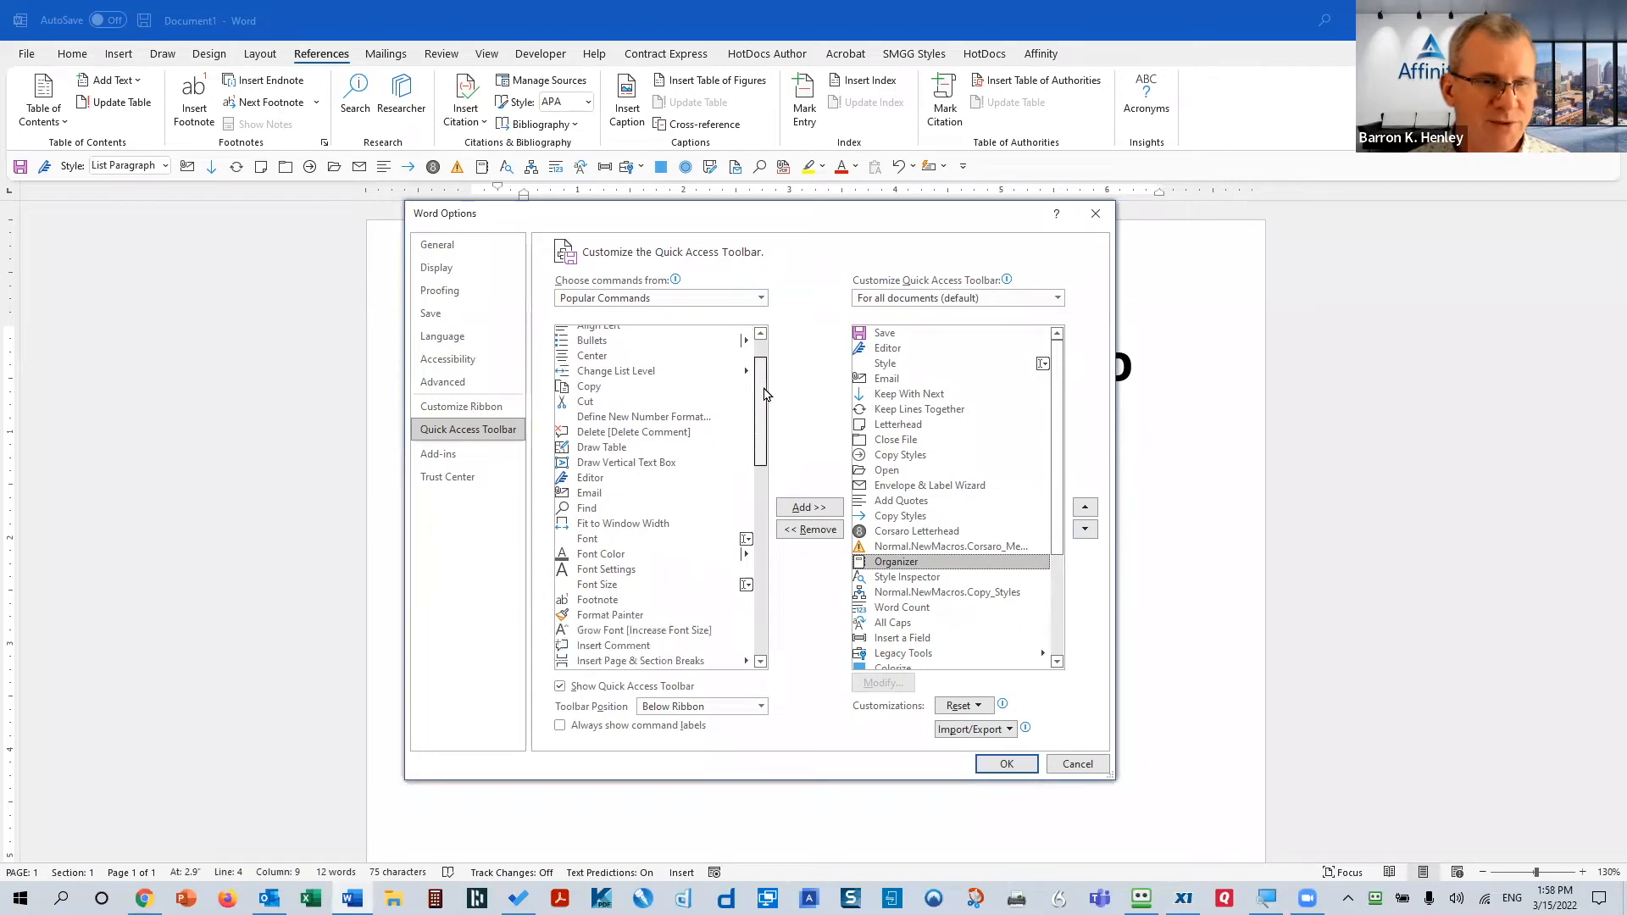
scroll(757, 445, "up", 9)
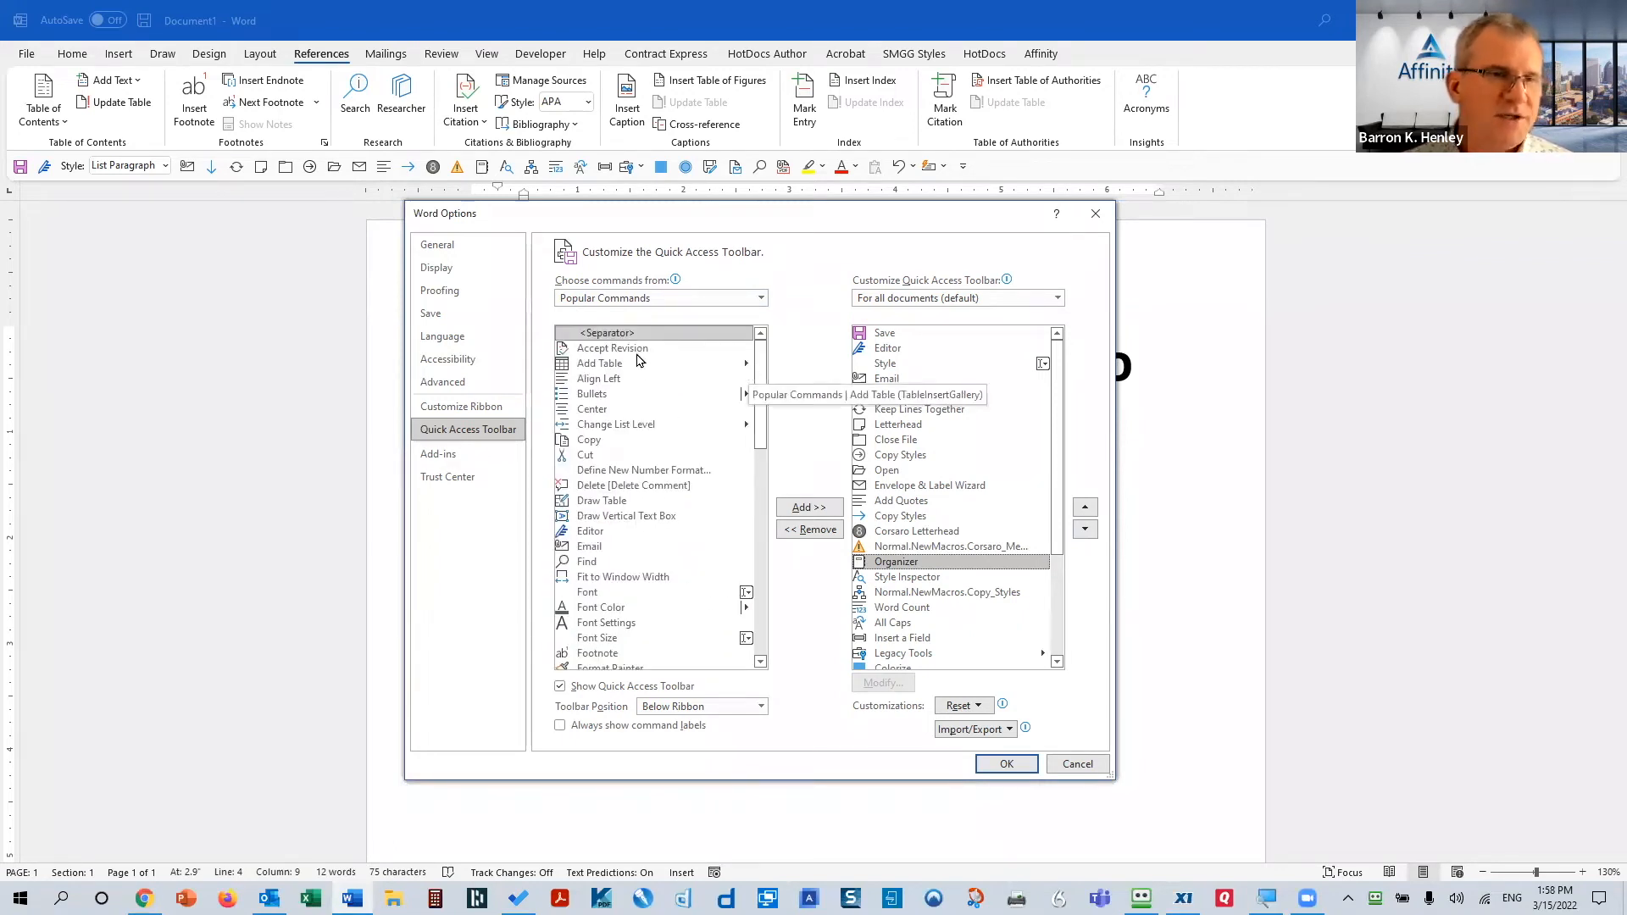
Switch the command source to All Commands, look through the Options entries and close the Word options
left_click(761, 300)
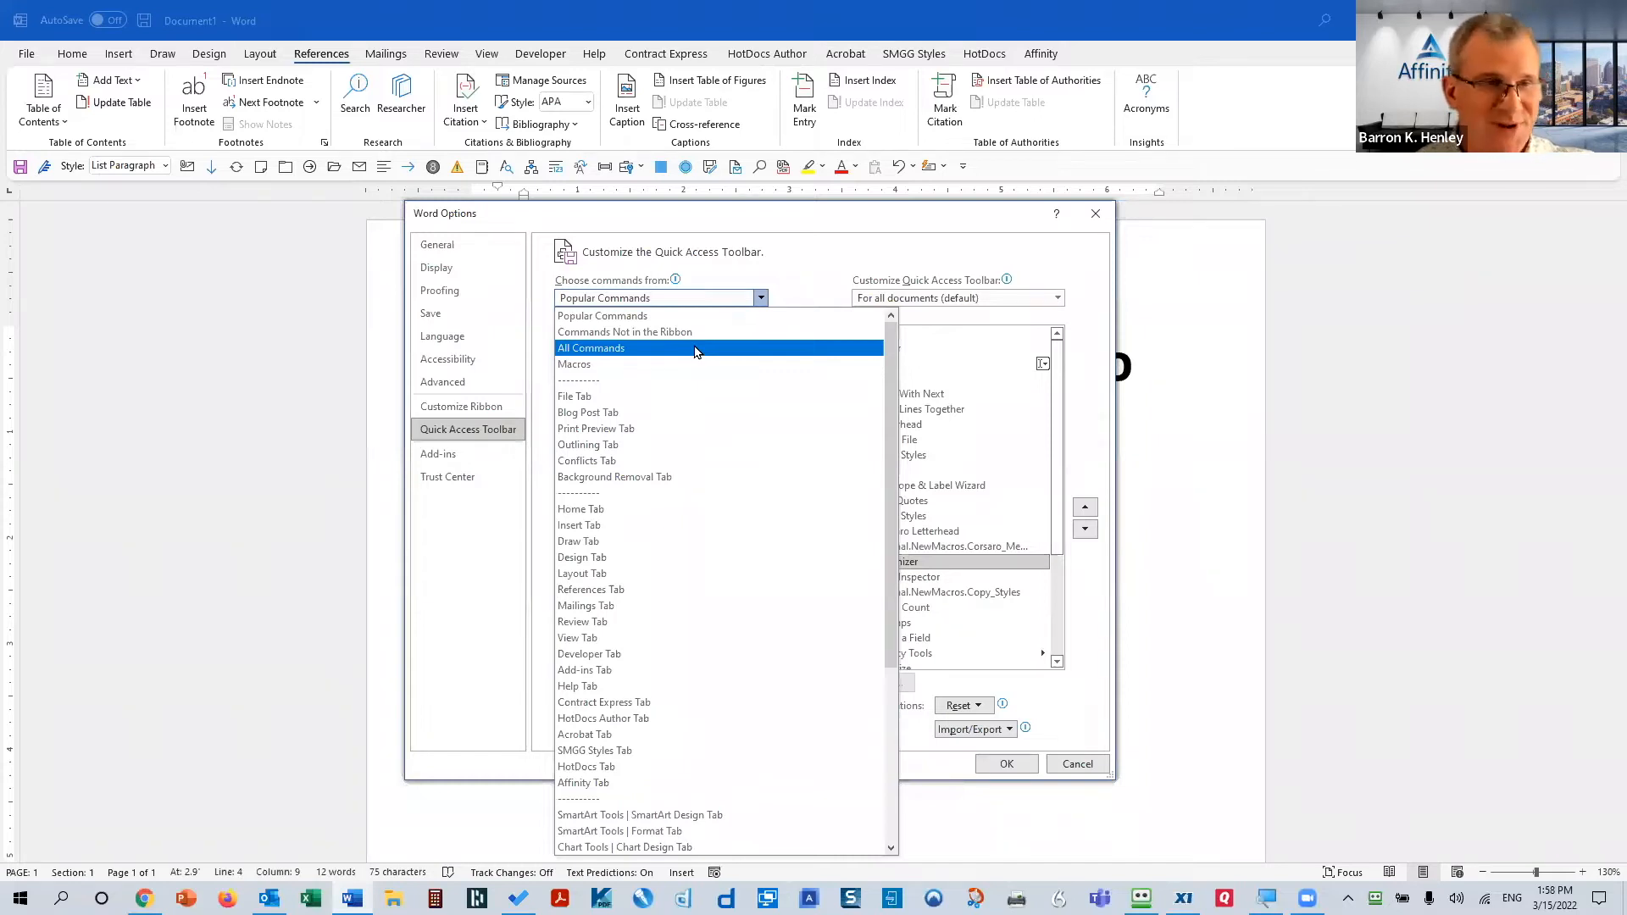
left_click(645, 349)
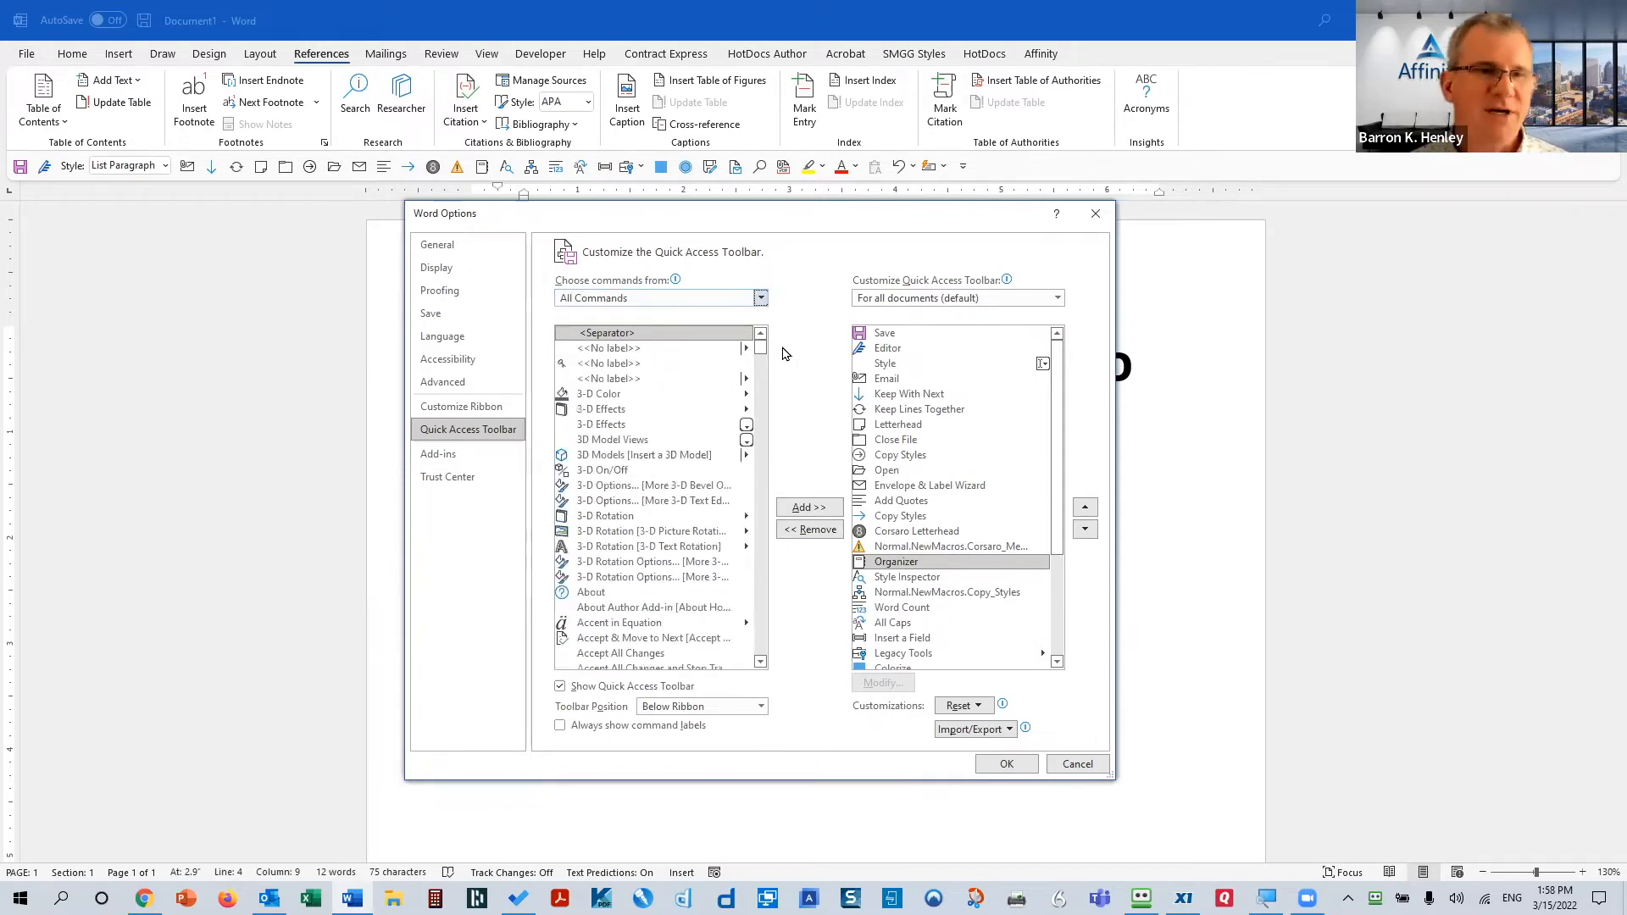
left_click_drag(761, 352, 760, 527)
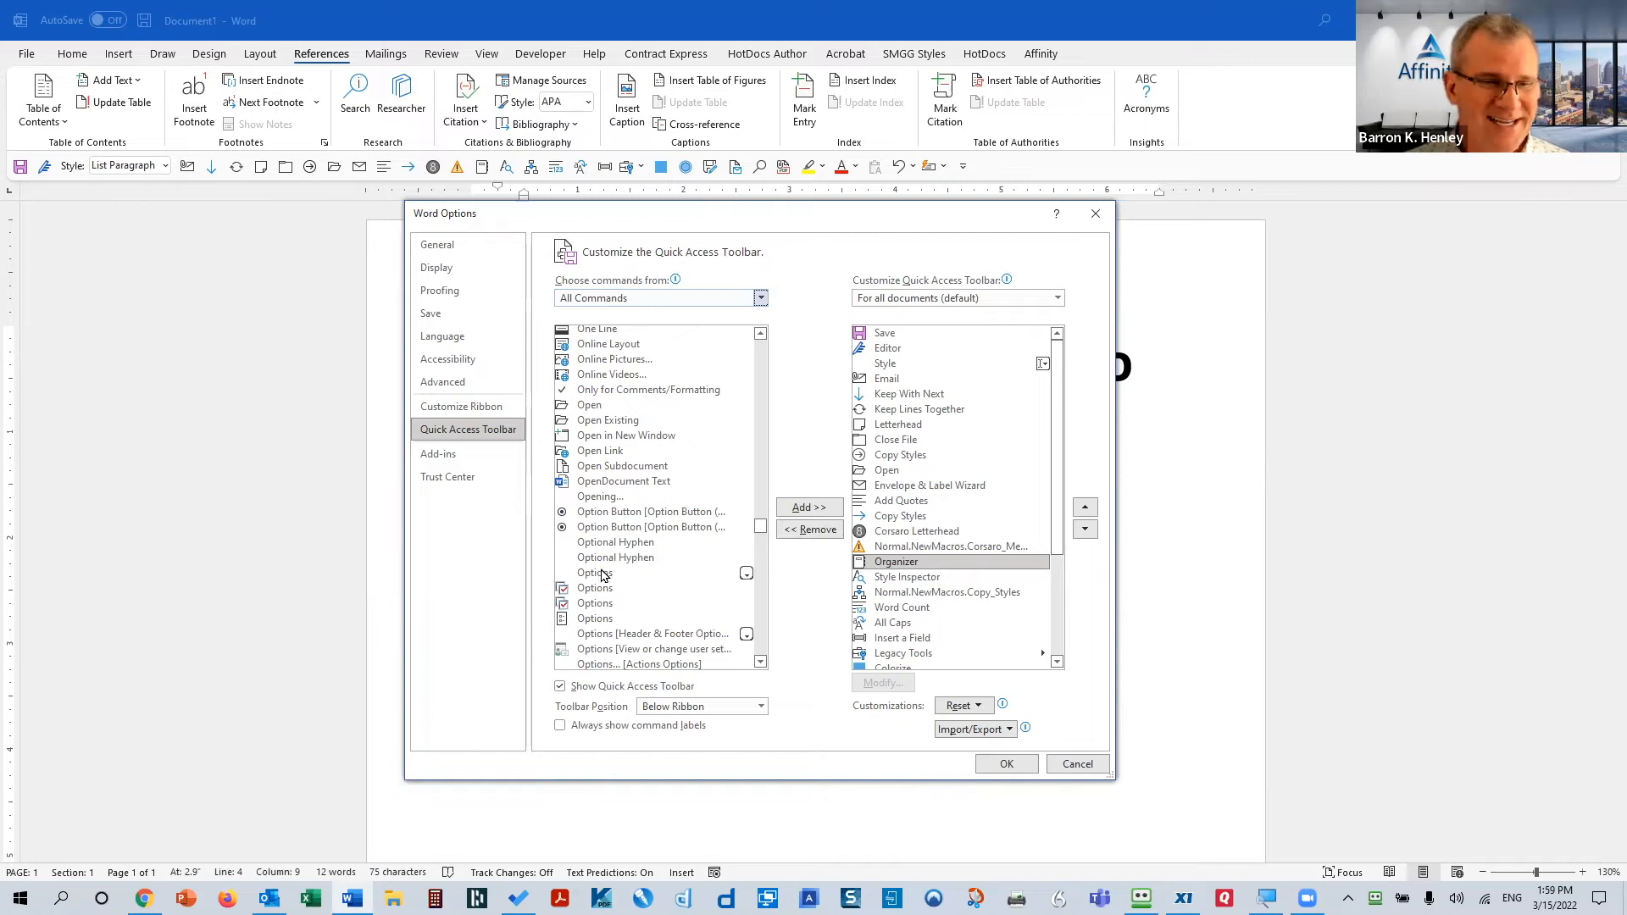
left_click_drag(605, 579, 611, 620)
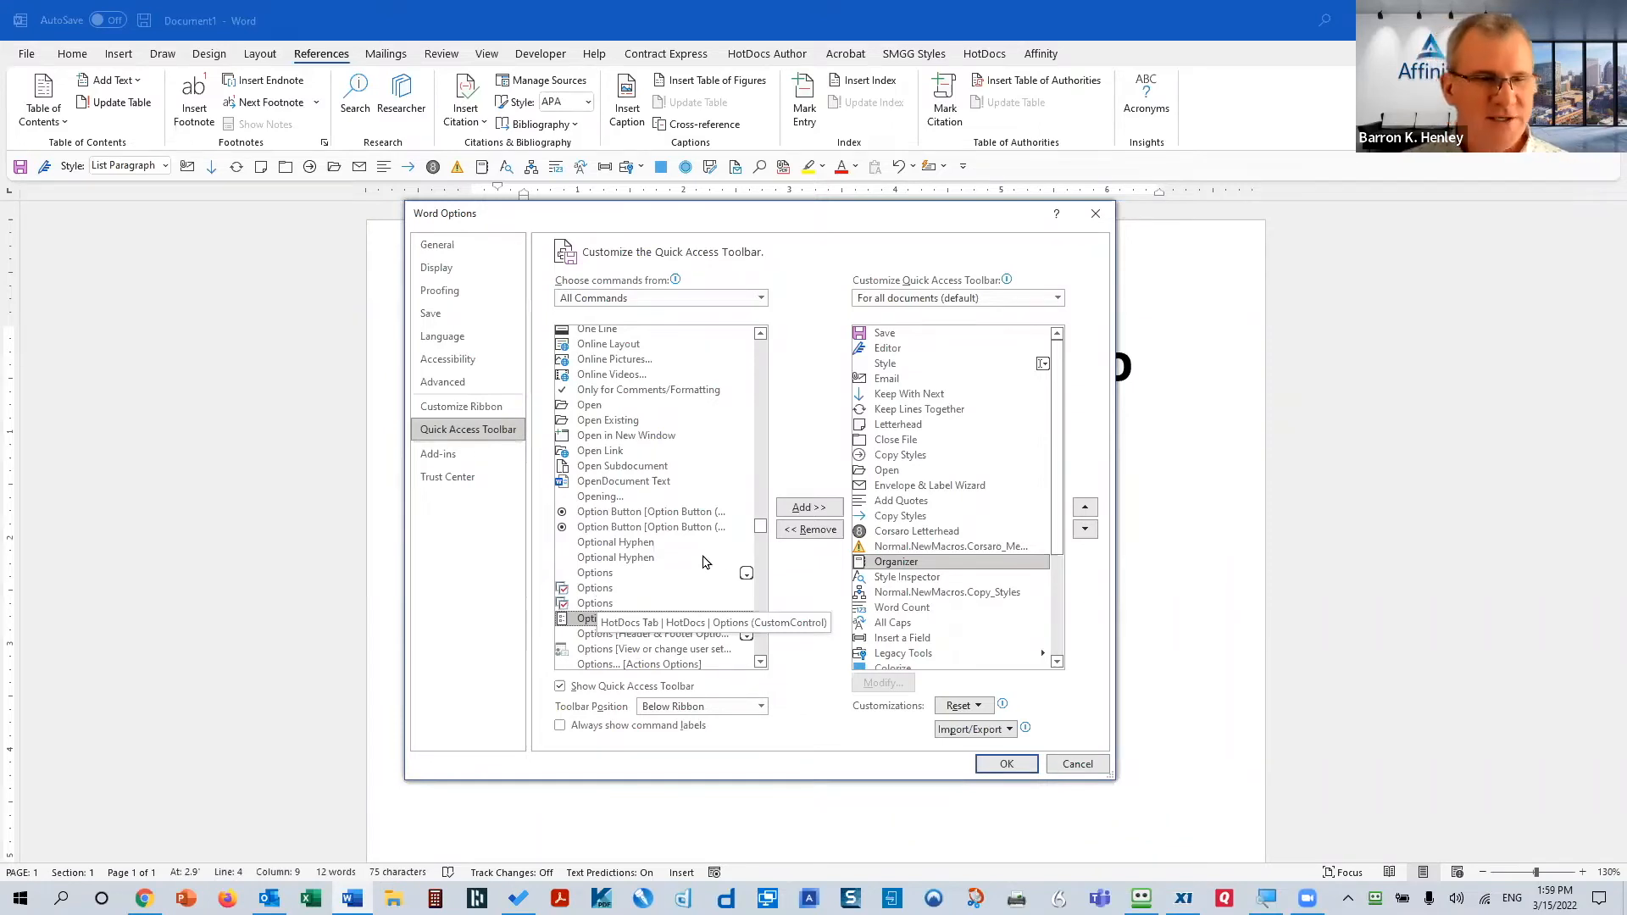
left_click_drag(762, 520, 749, 360)
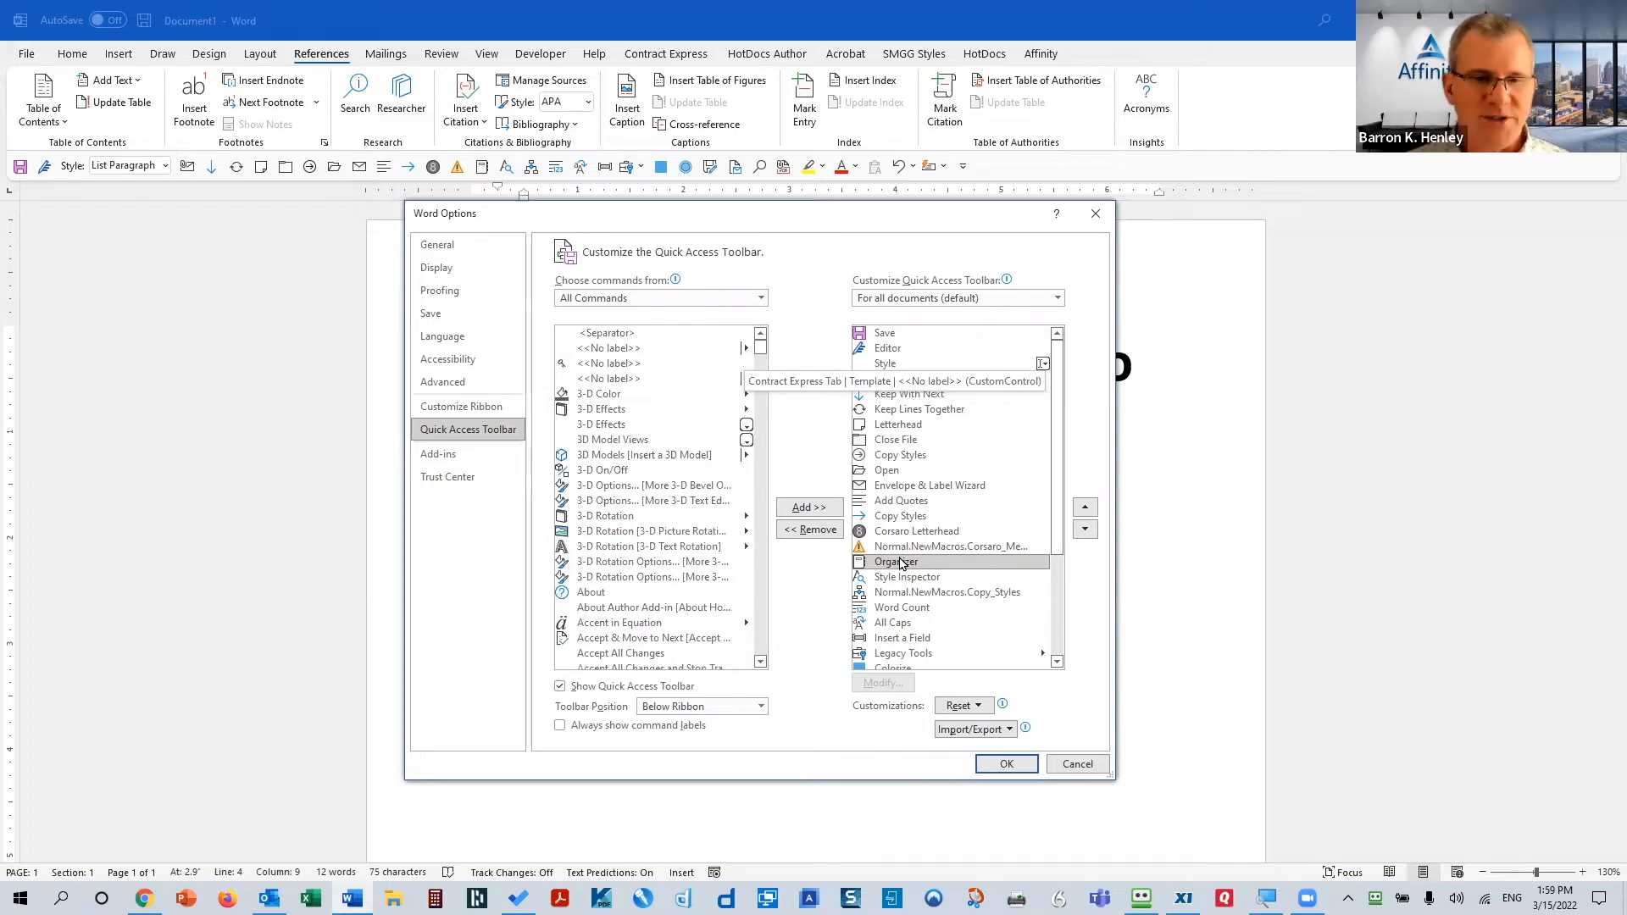
left_click(1009, 765)
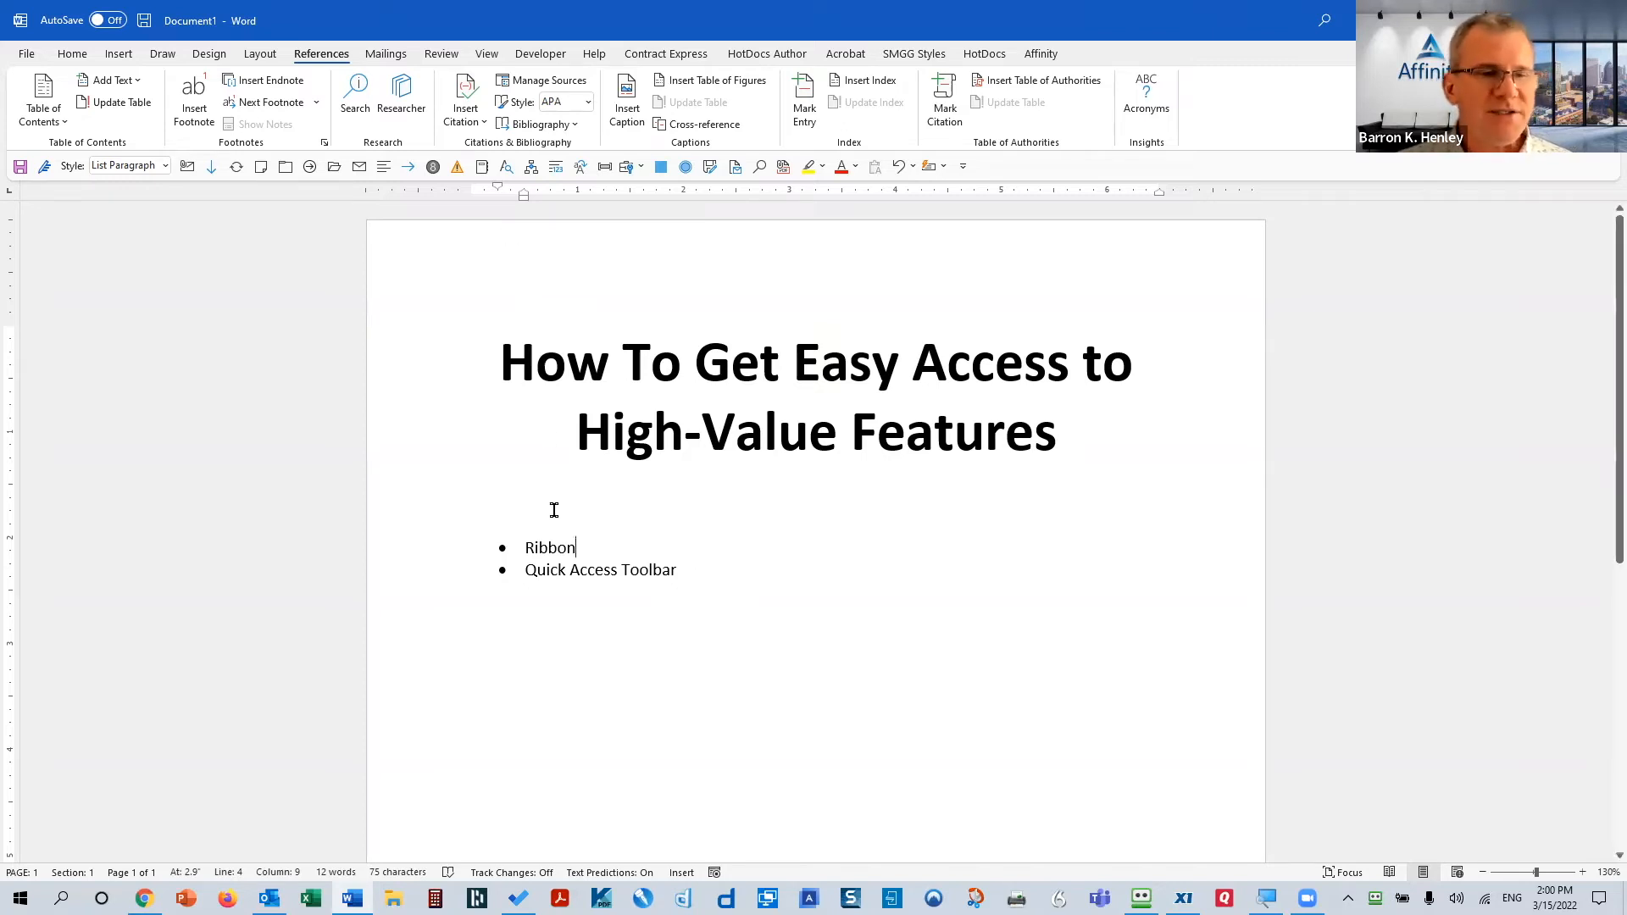
Examine the Line and Page Breaks settings of the Ribbon bullet, trying Keep with next, and cancel the paragraph settings
right_click(551, 549)
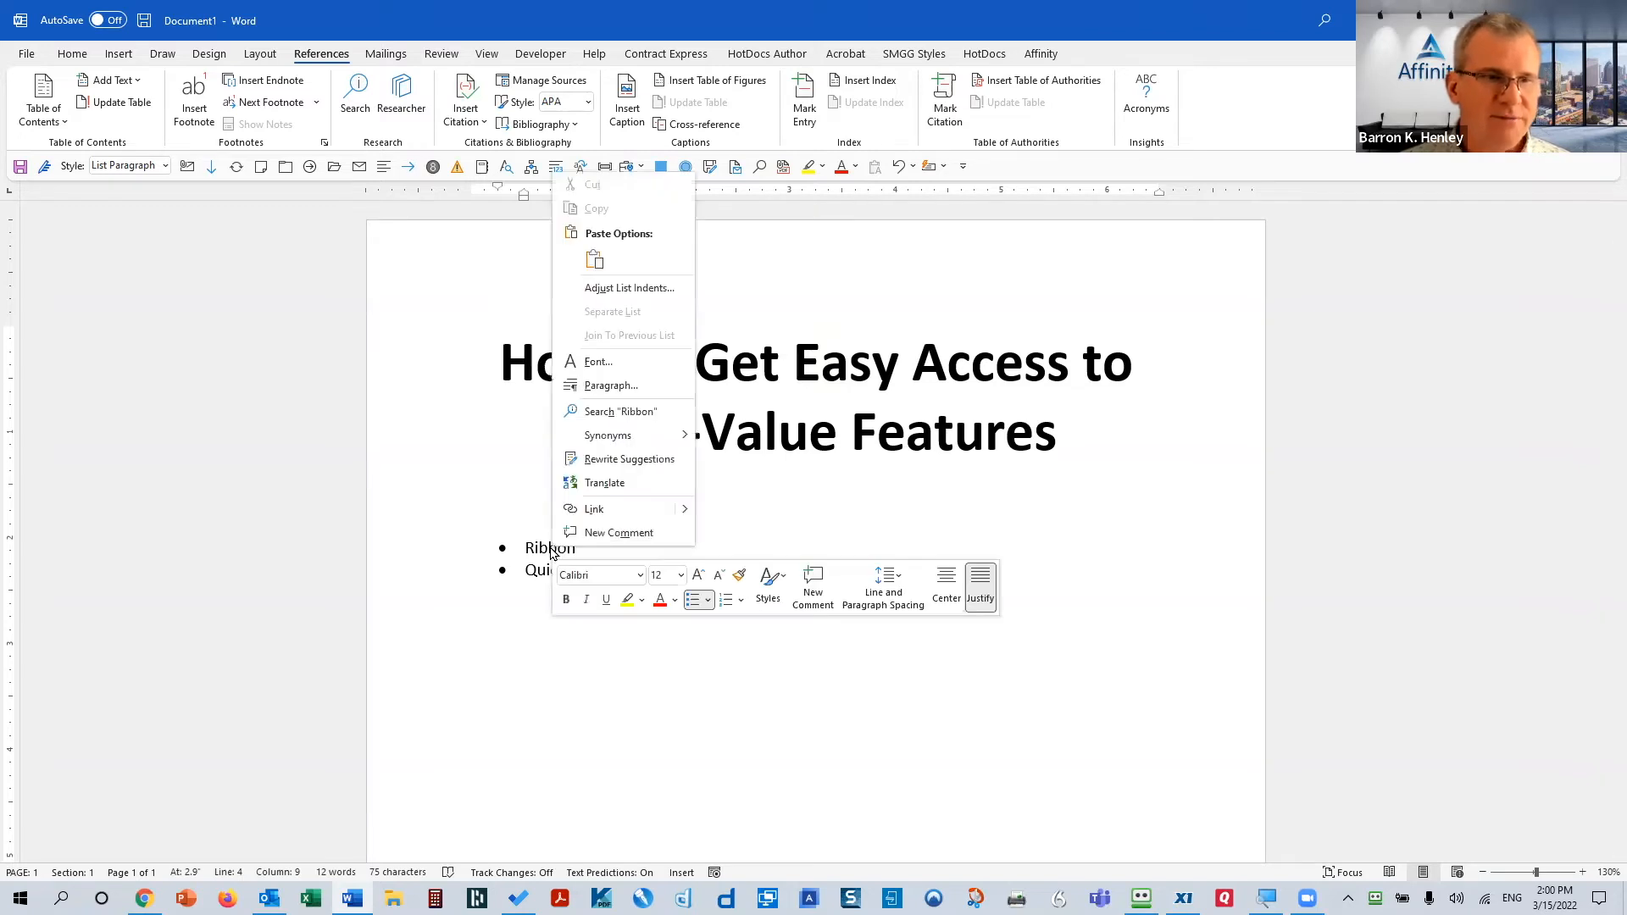
left_click(613, 387)
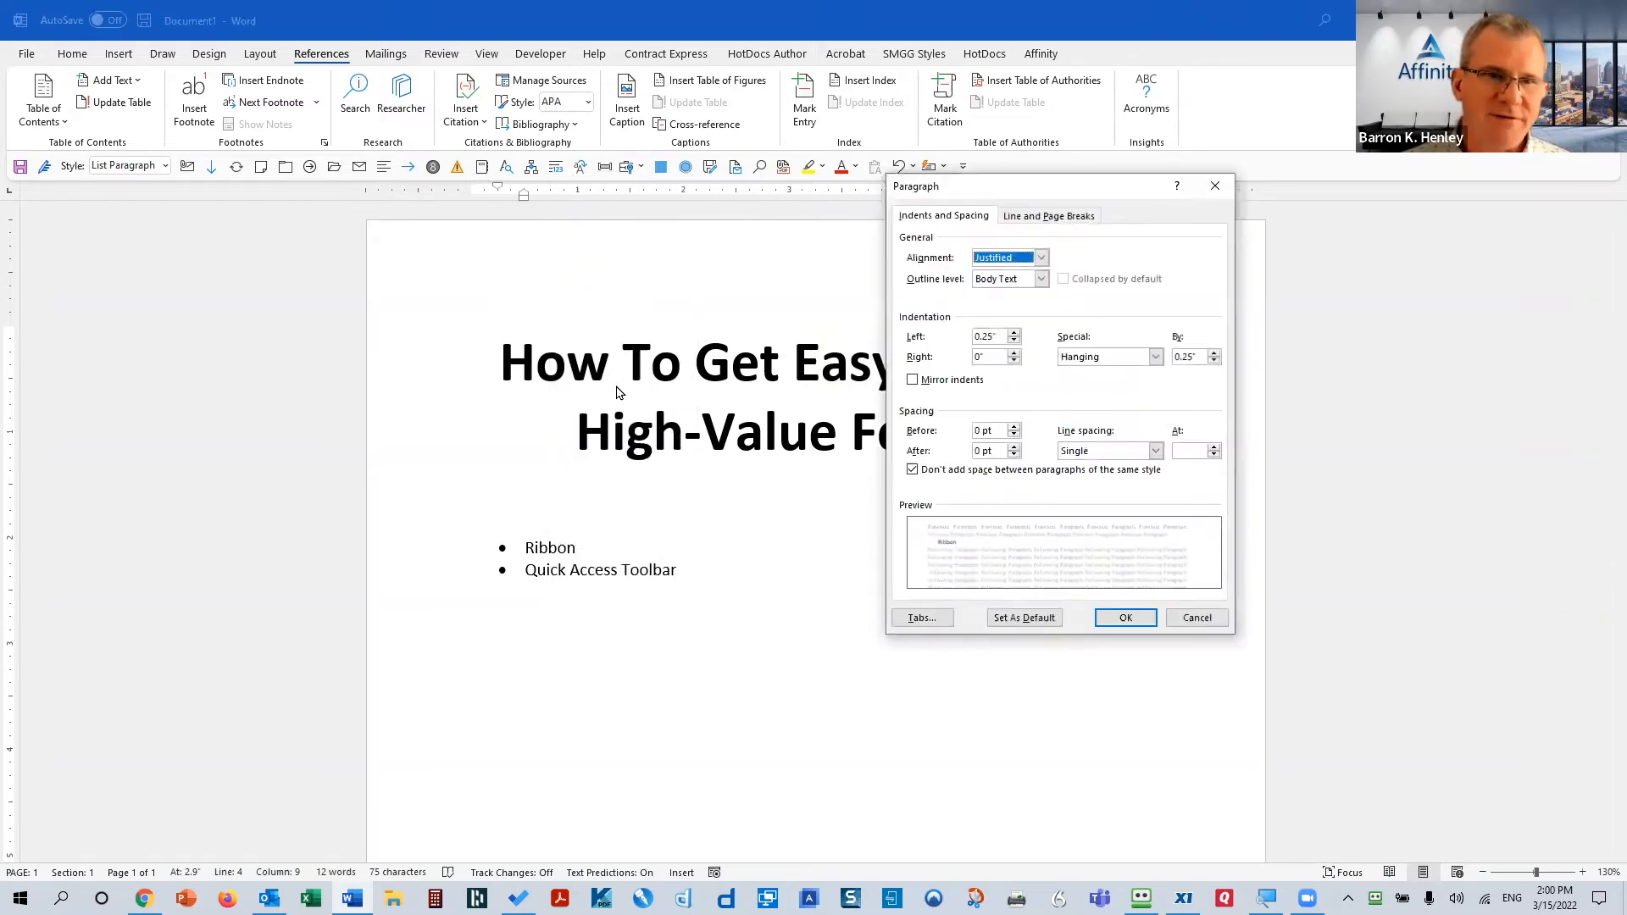
left_click(1045, 218)
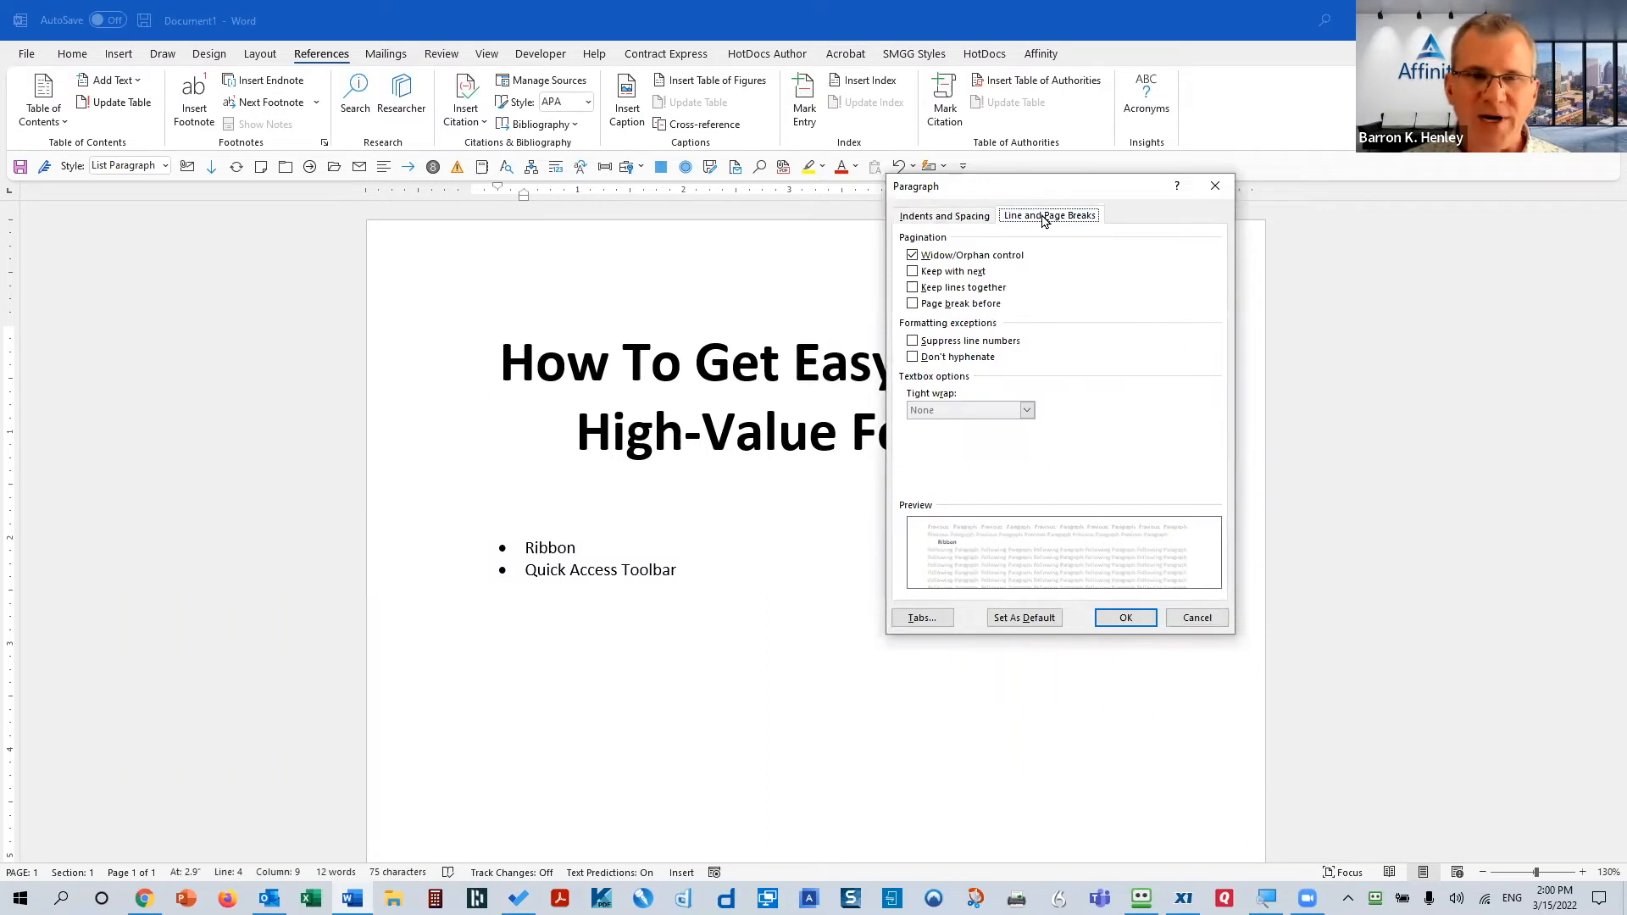
left_click(913, 273)
left_click(913, 273)
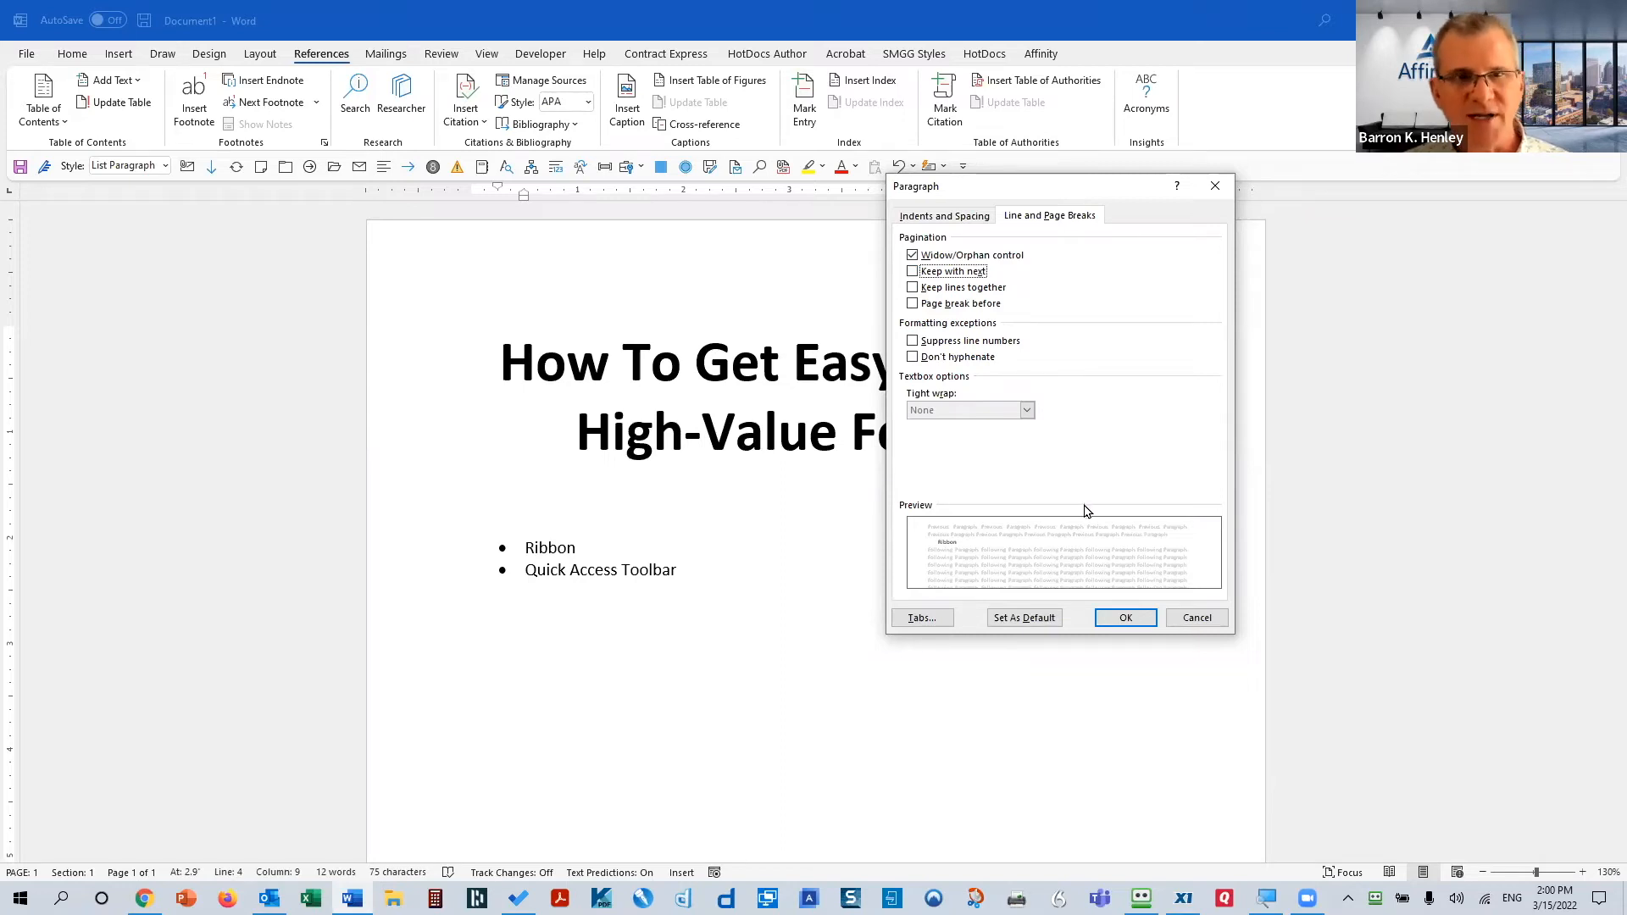
left_click(1036, 220)
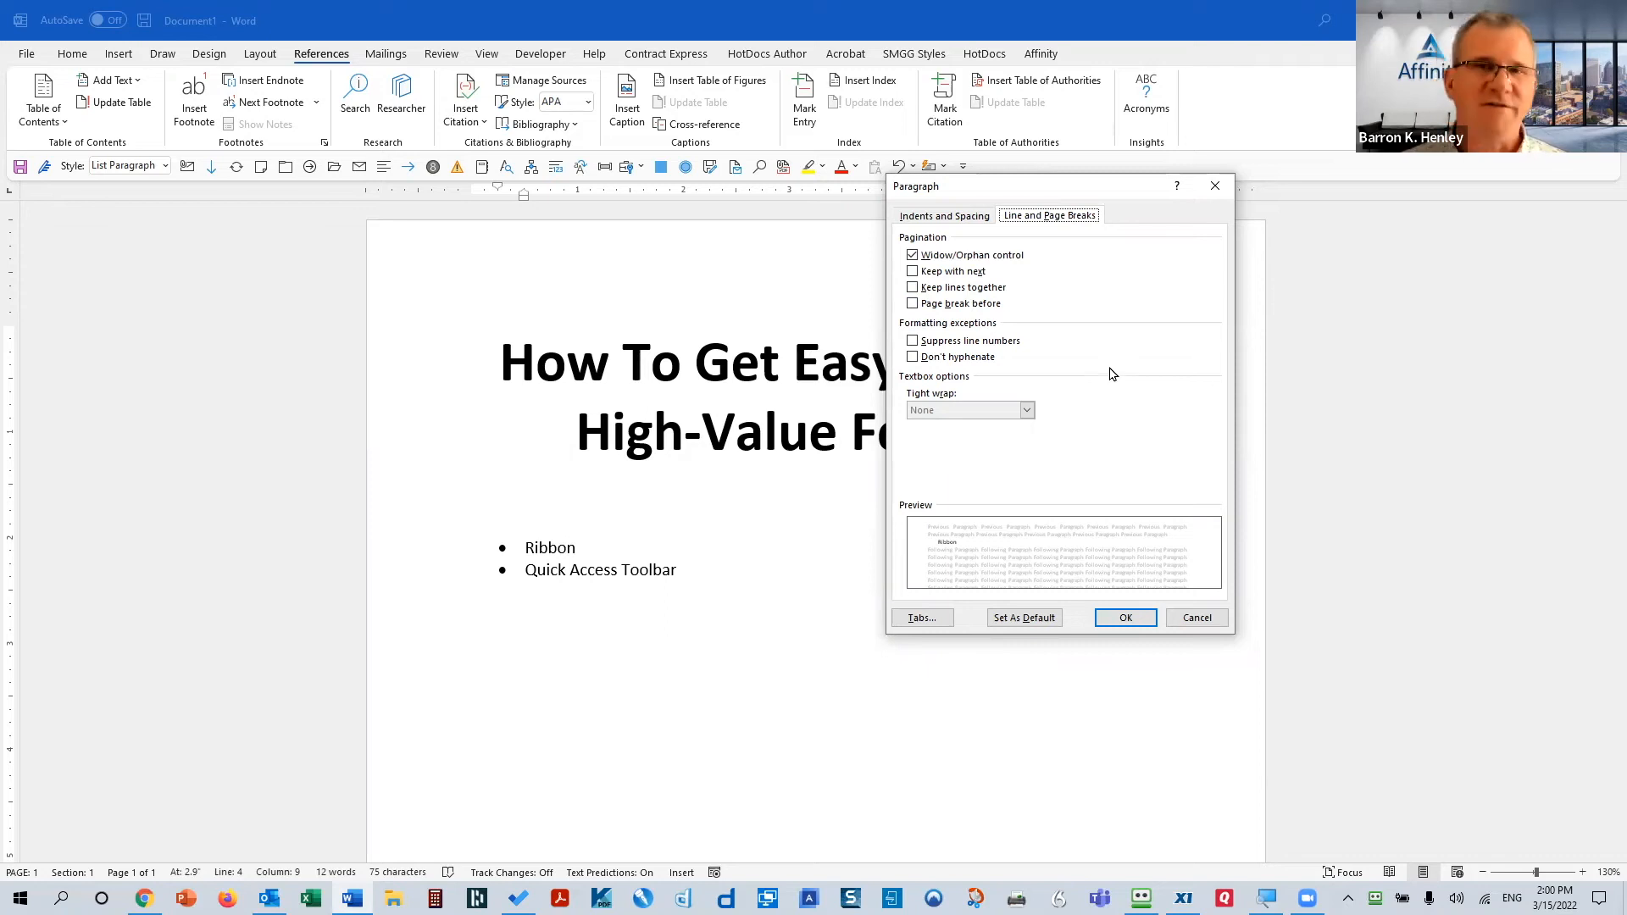
left_click(1197, 619)
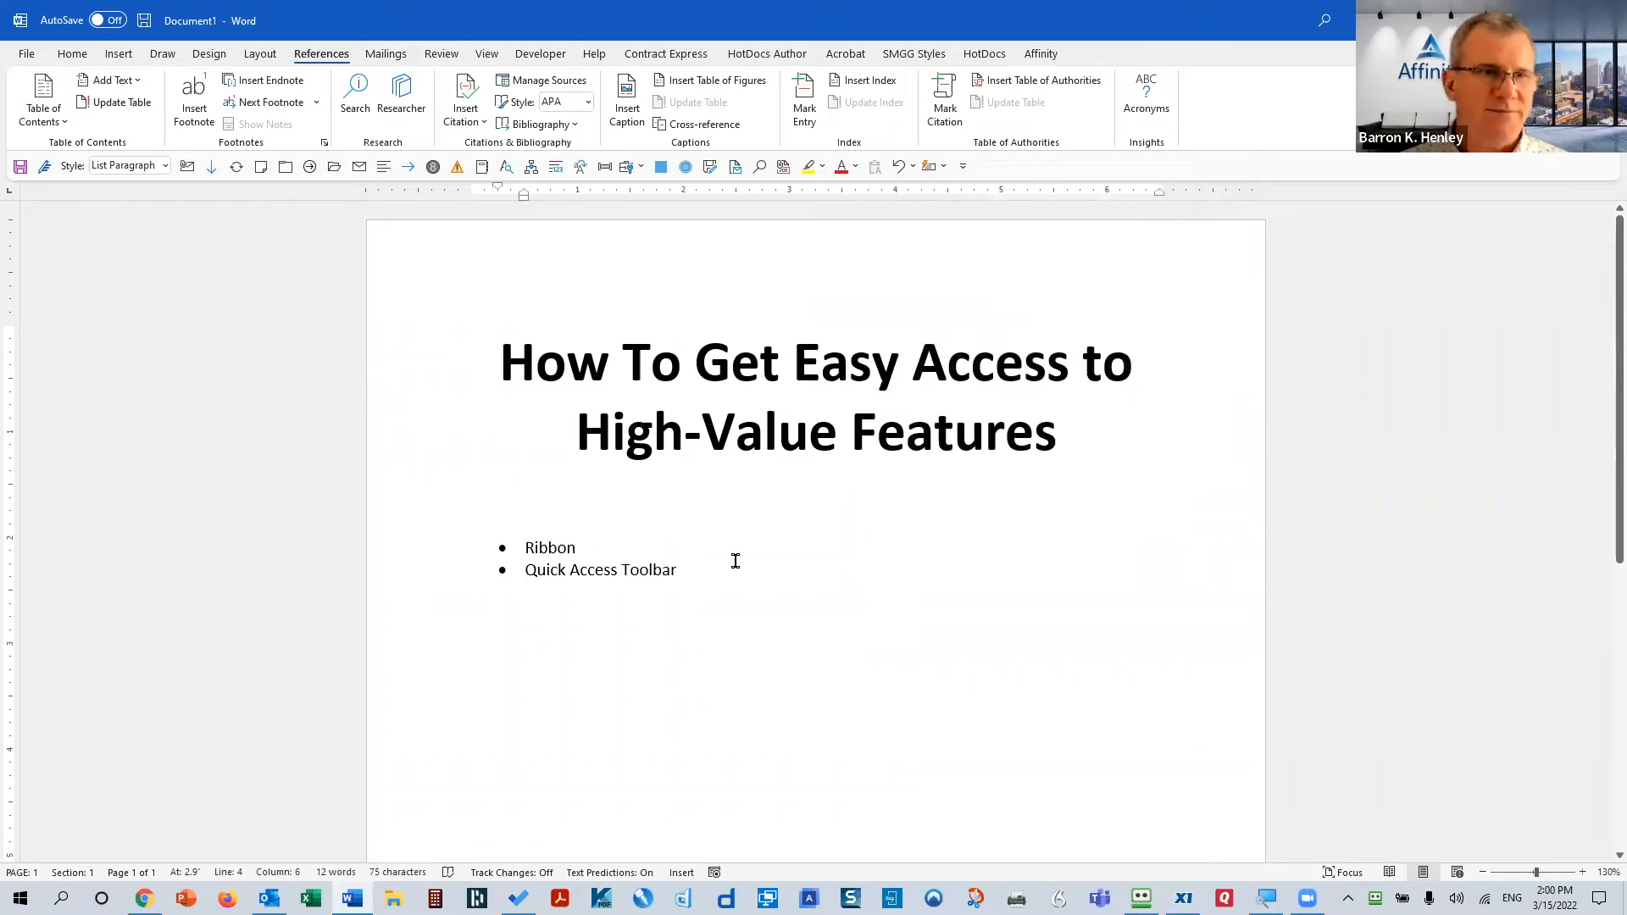
Open the Quick Access Toolbar customization in the Word options and list All Commands
left_click(28, 57)
left_click(36, 850)
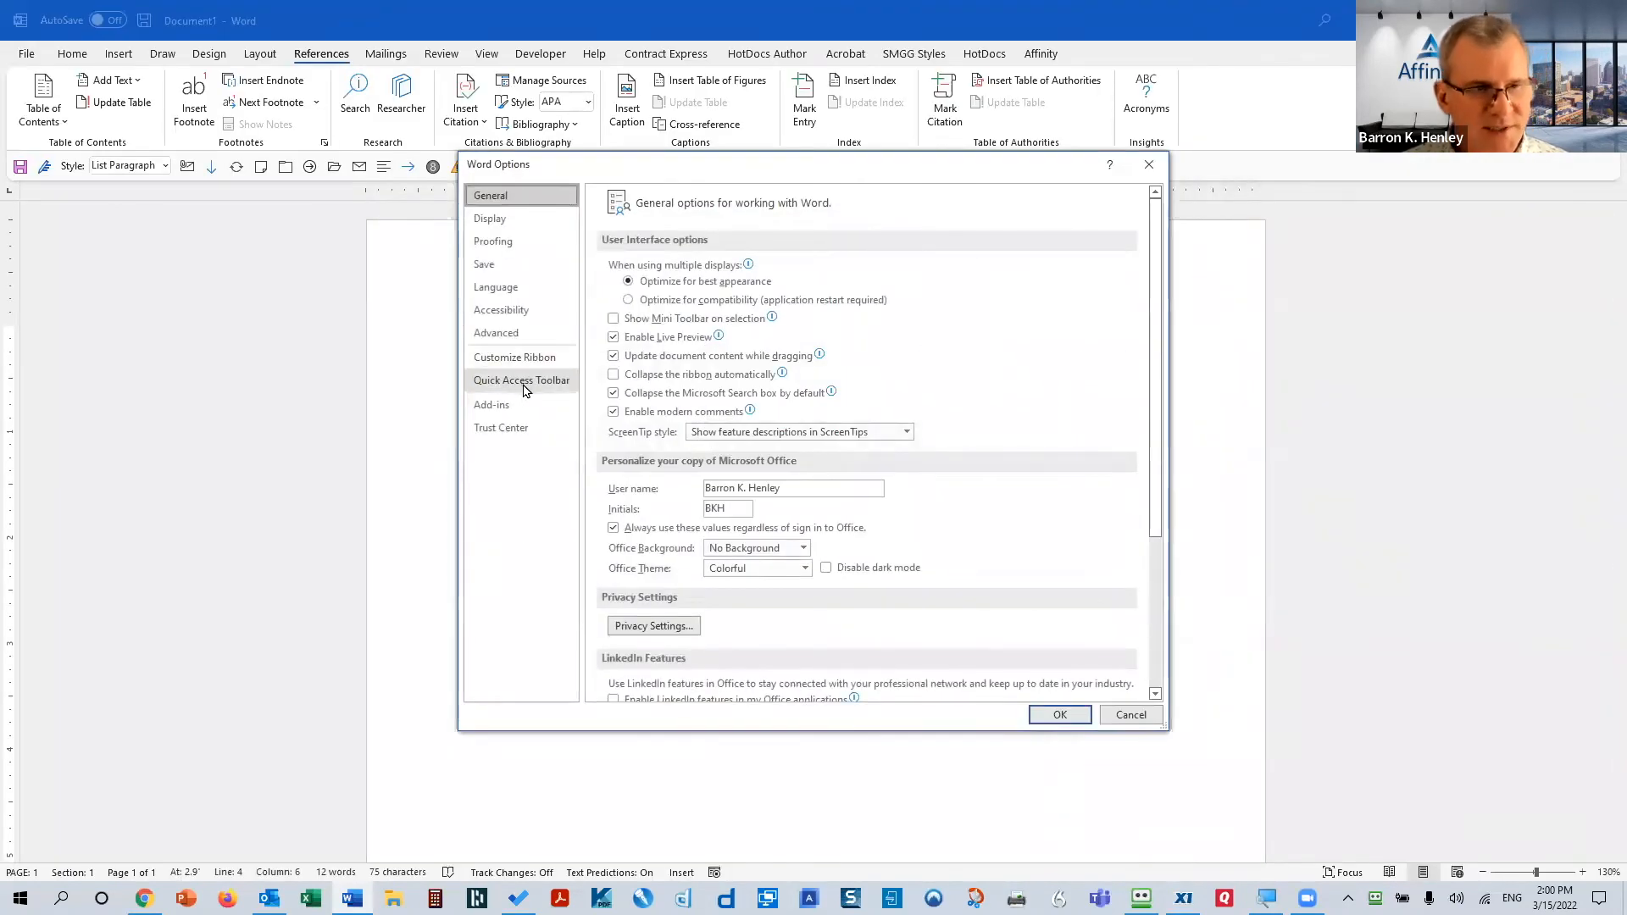
left_click(540, 389)
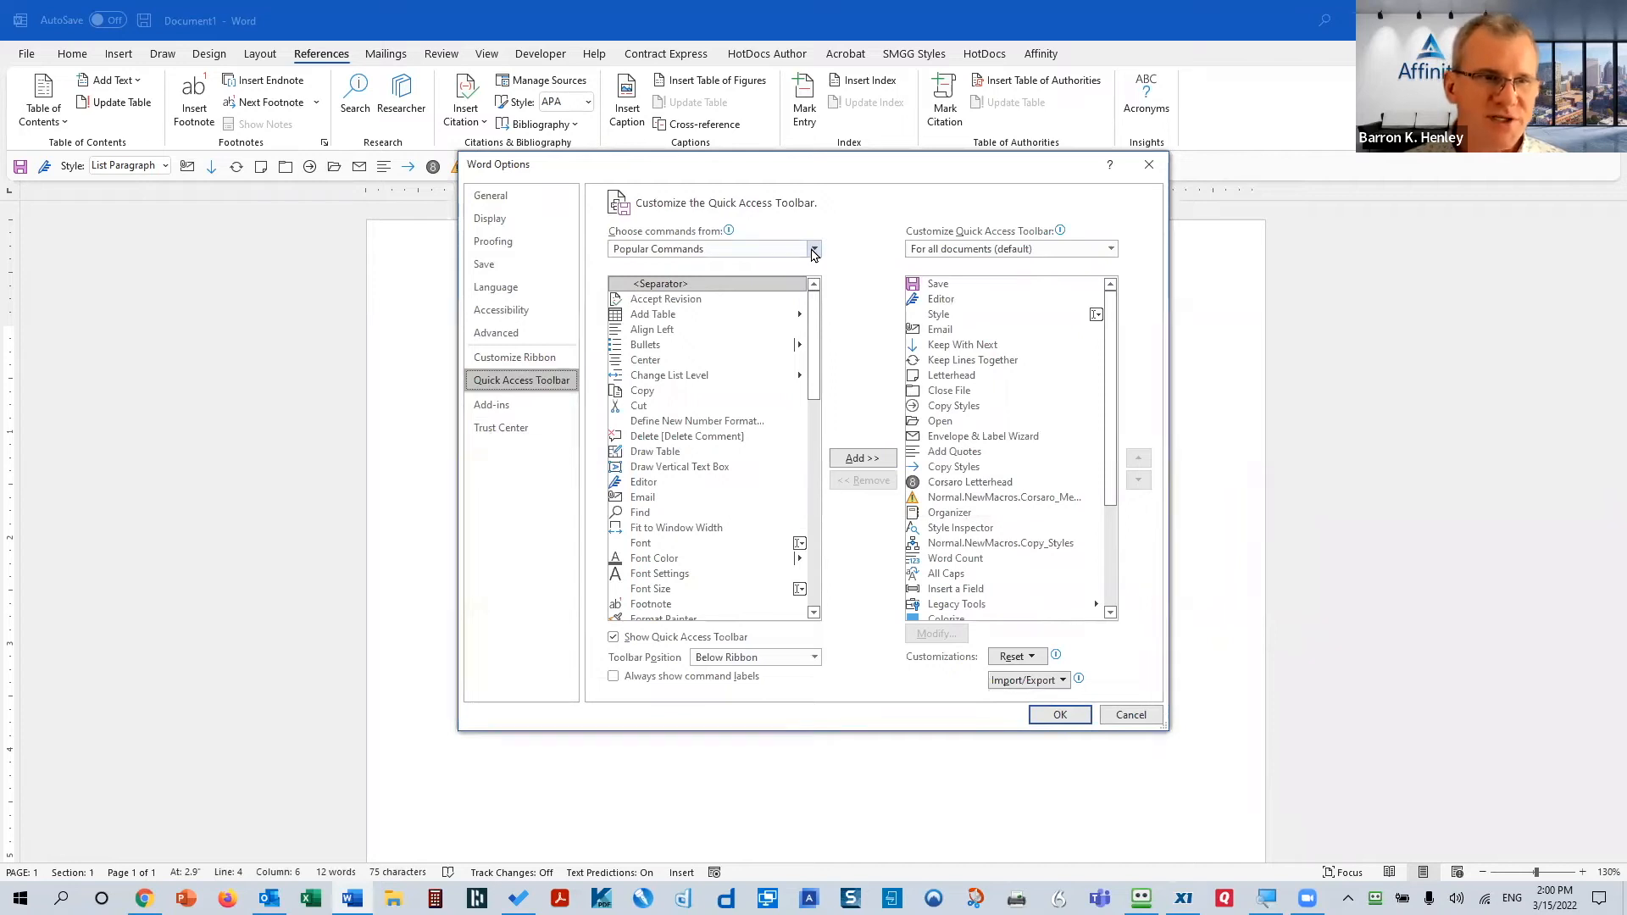
left_click(813, 250)
left_click(738, 305)
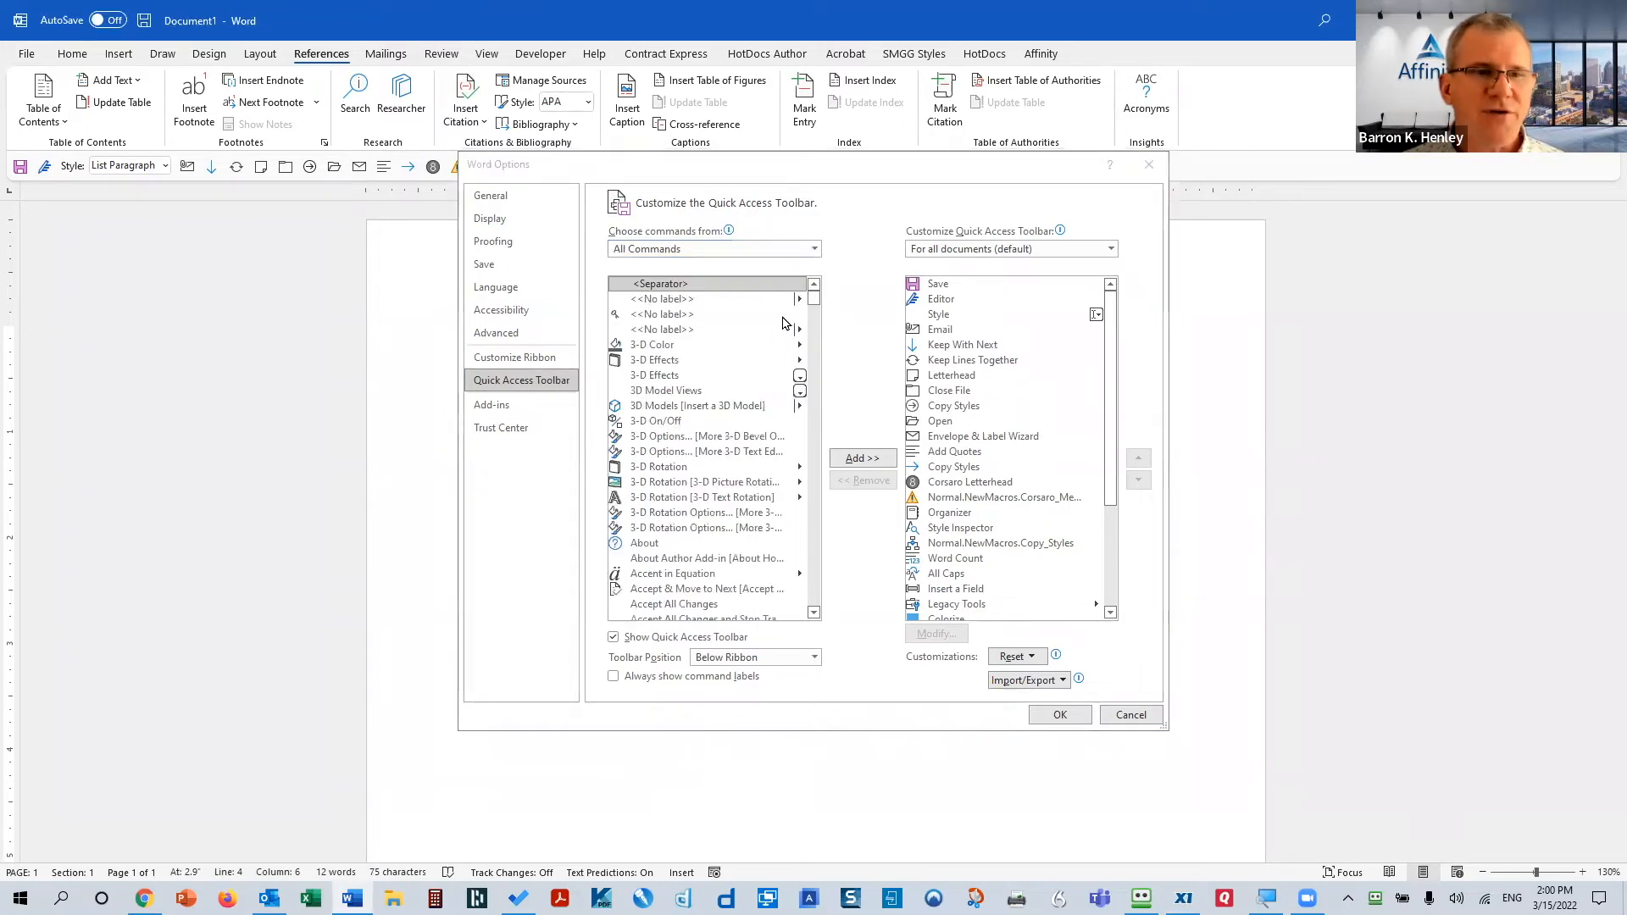
Look among the entries beginning with Keep in the All Commands list for the keep-with-next paragraph command
left_click_drag(813, 299, 820, 407)
scroll(737, 472, "down", 20)
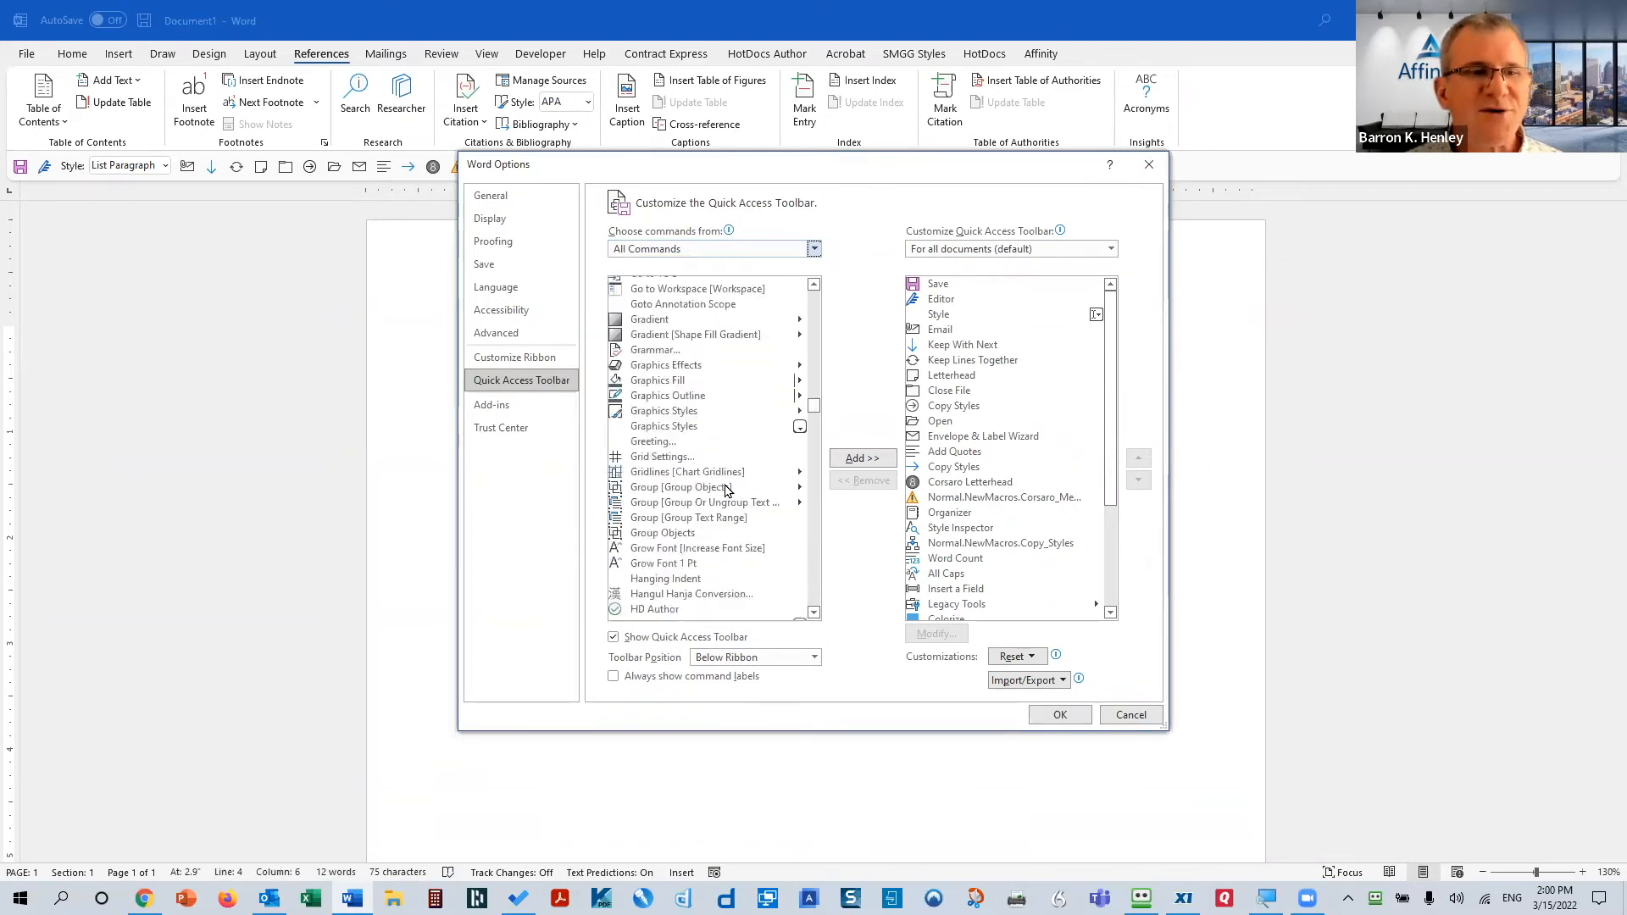
scroll(706, 472, "down", 20)
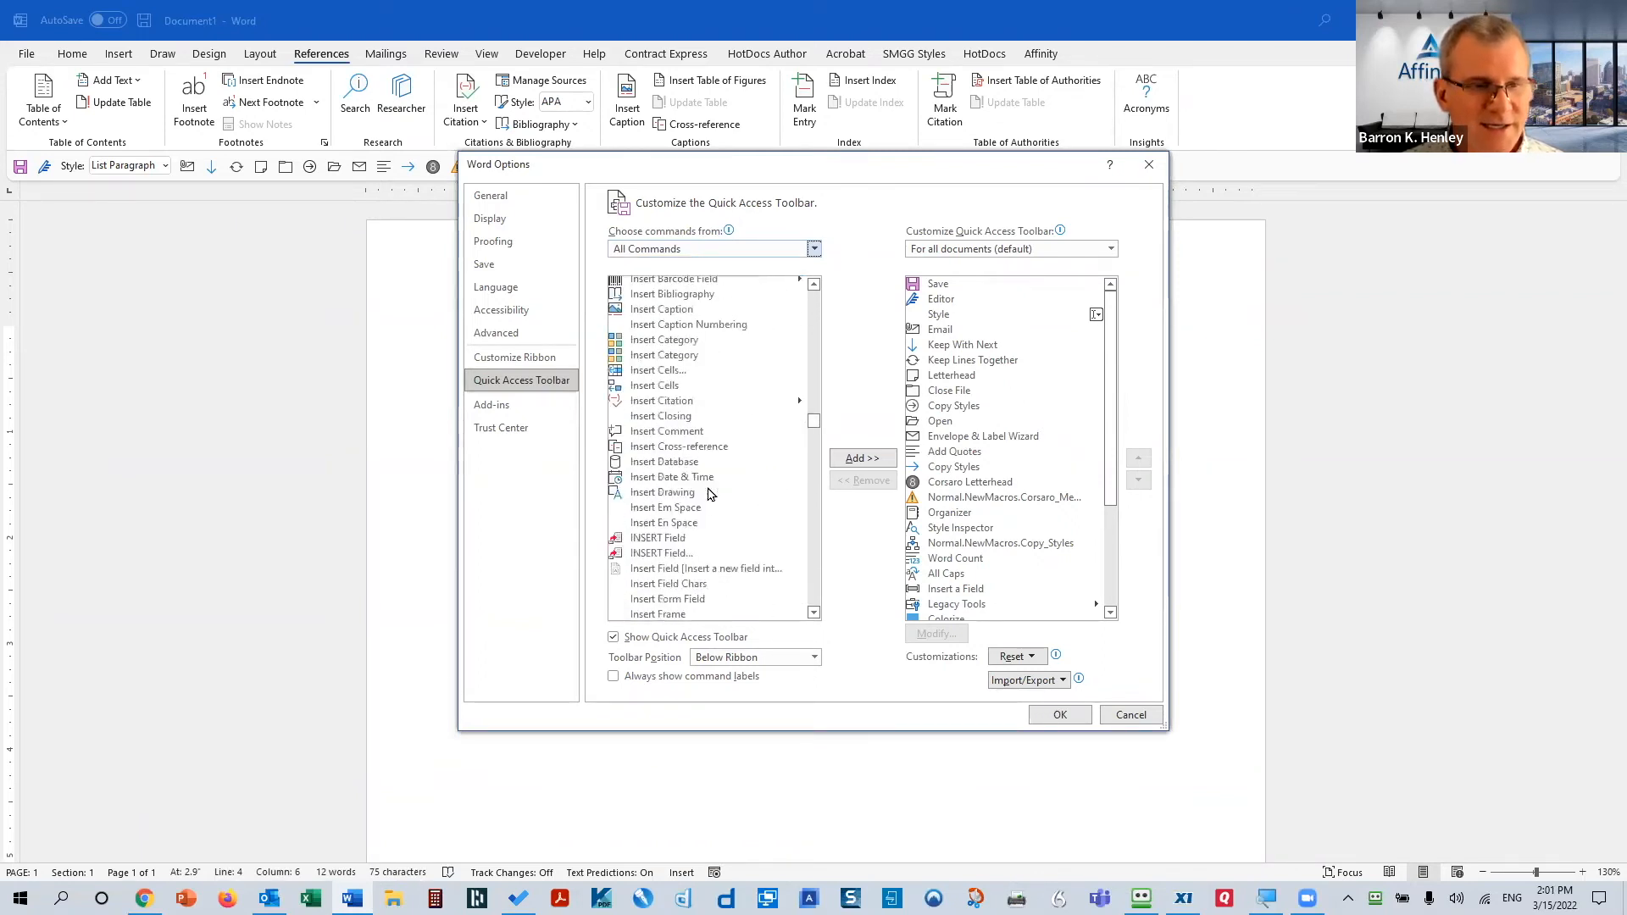
scroll(707, 505, "down", 12)
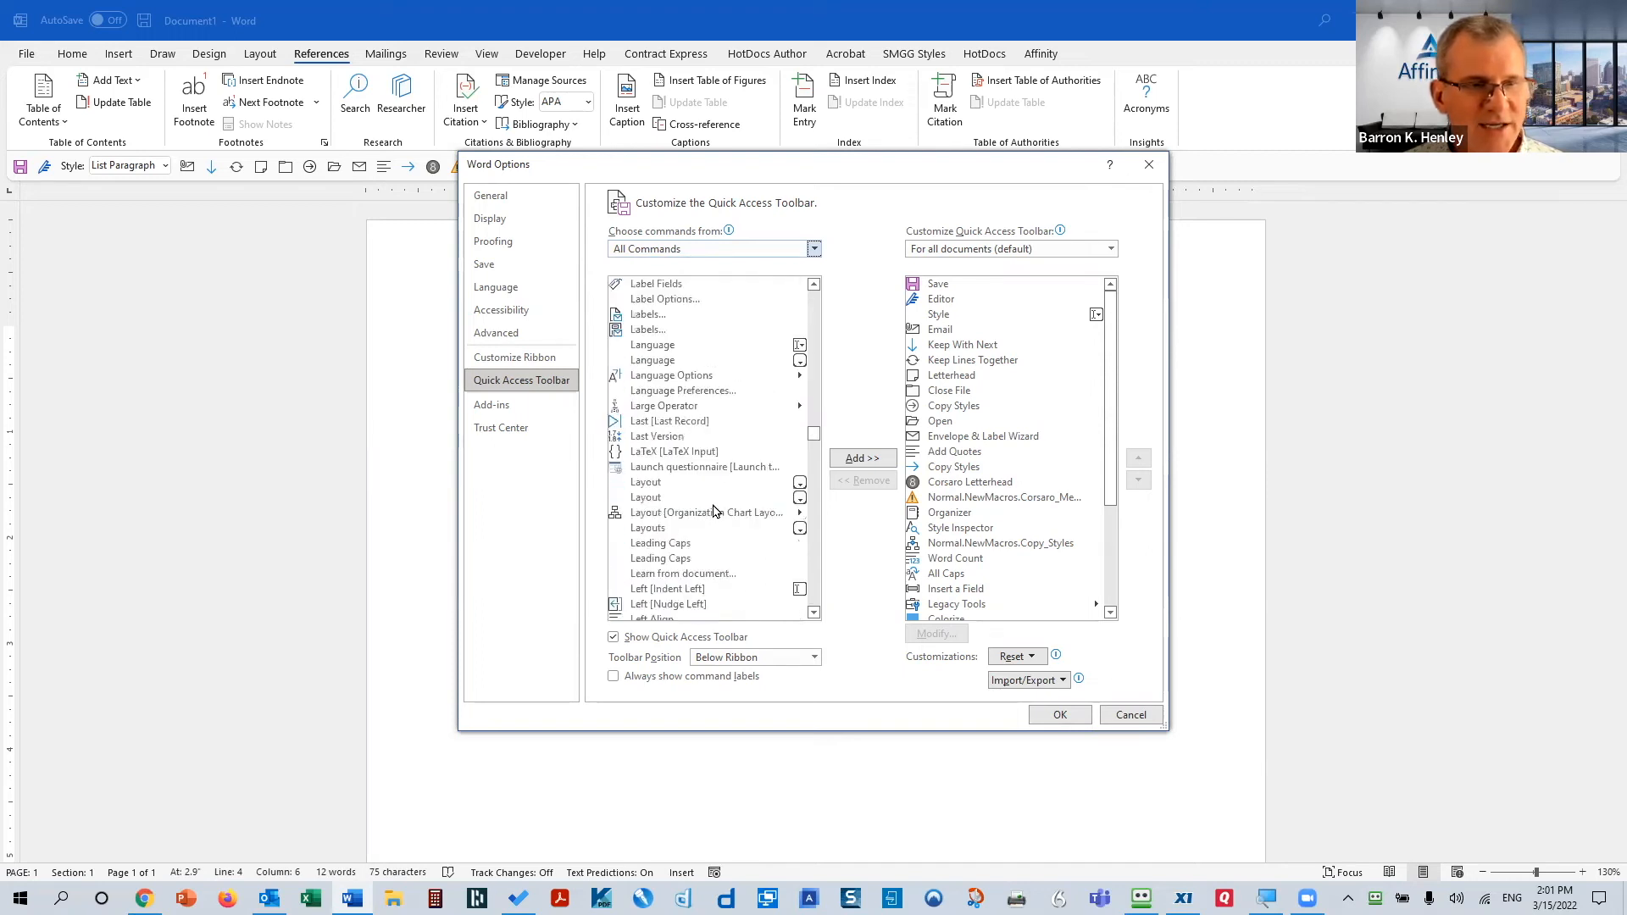
scroll(712, 490, "up", 1)
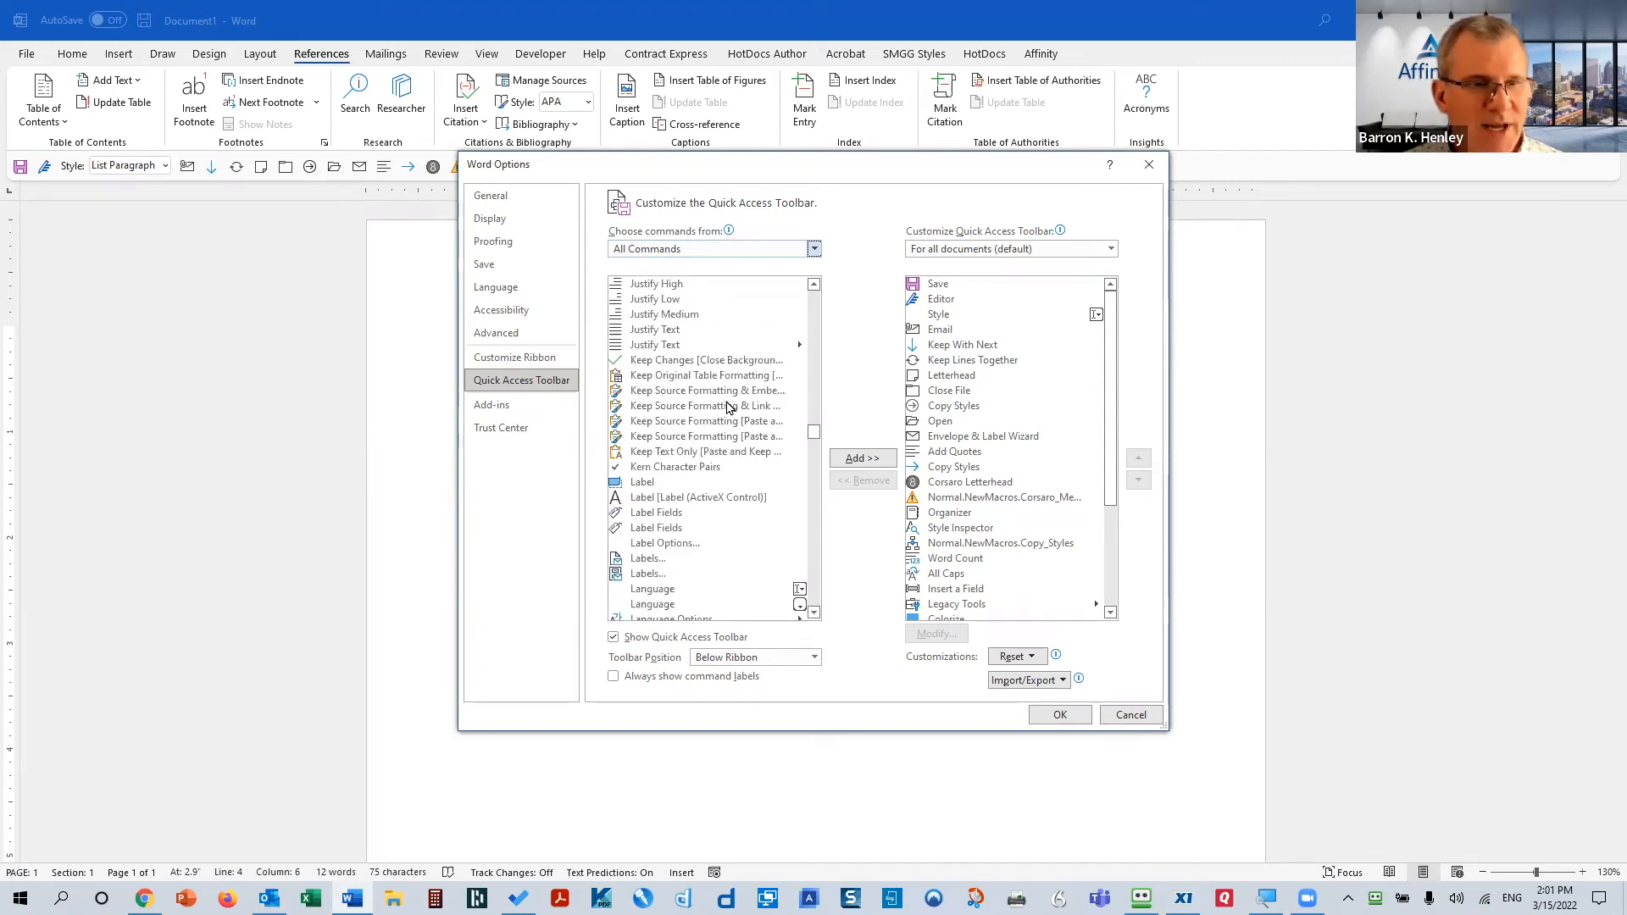
left_click(671, 376)
left_click(682, 362)
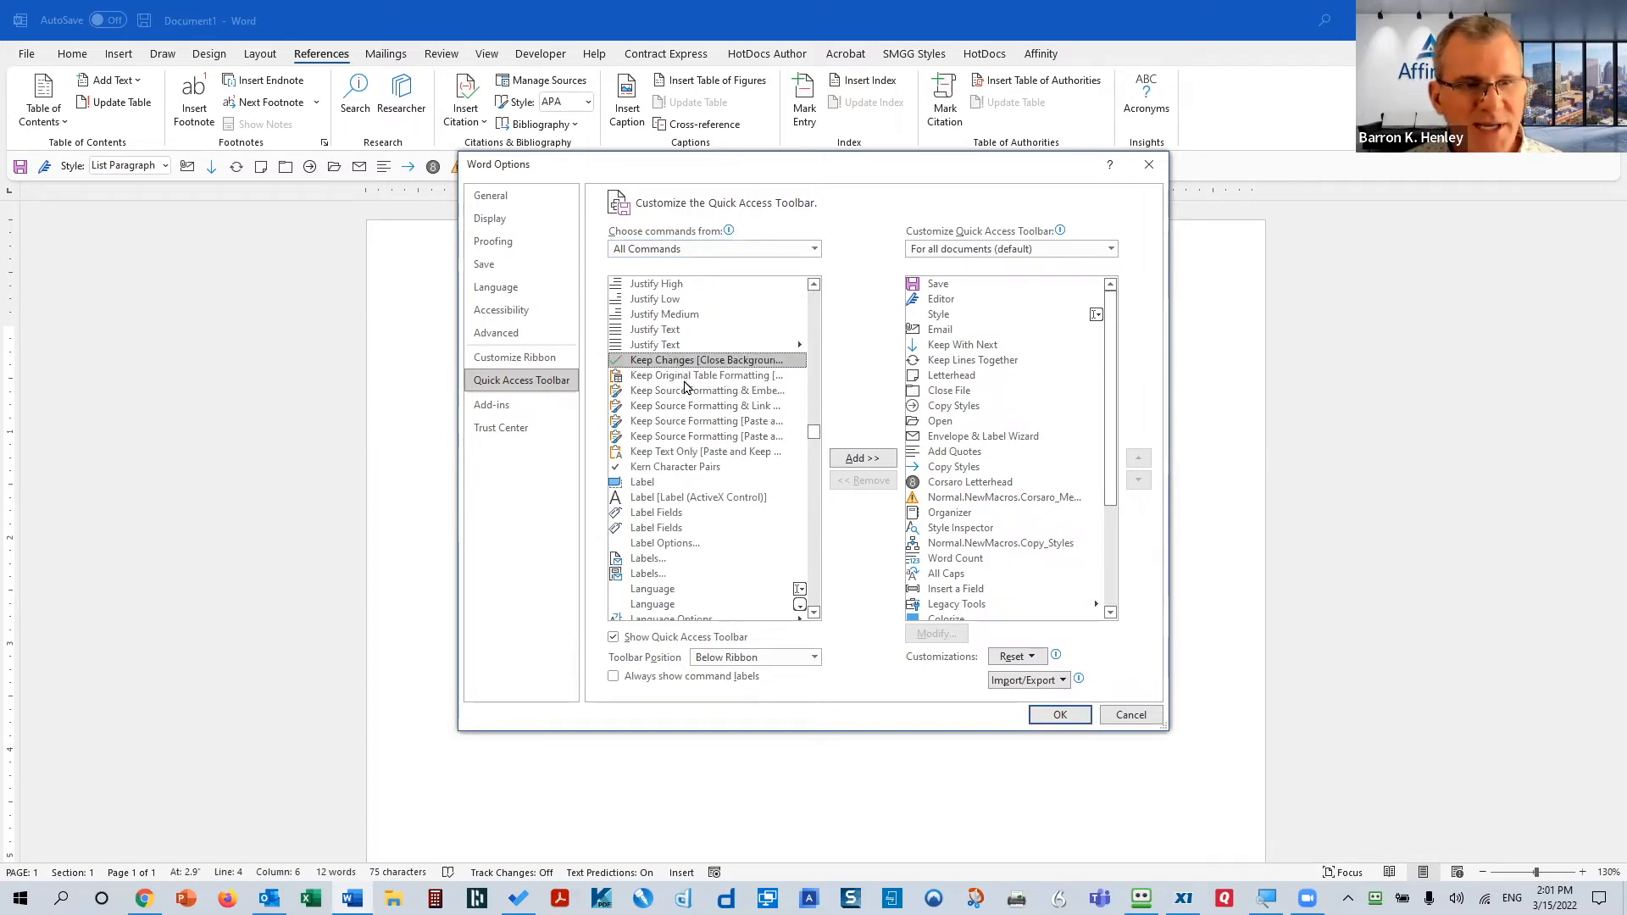
left_click(685, 436)
left_click(687, 392)
left_click(685, 422)
left_click(678, 451)
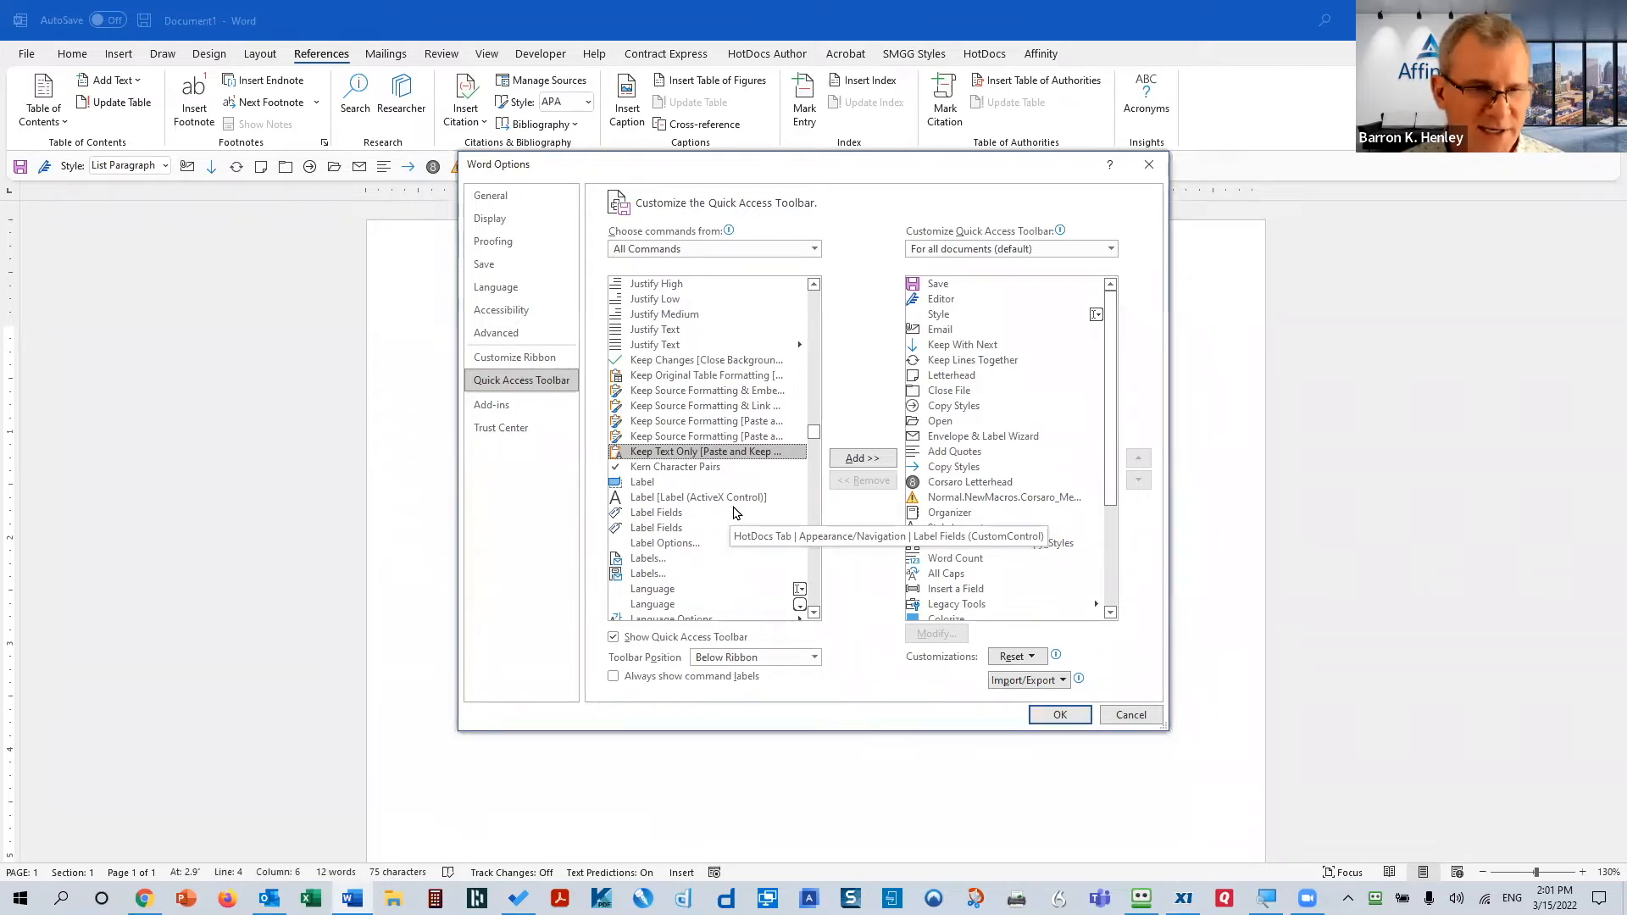
Add the Para Keep With Next command to the Quick Access Toolbar for all documents and uncover the toolbar behind the options
left_click(814, 454)
scroll(814, 458, "down", 20)
scroll(731, 494, "down", 2)
scroll(732, 491, "down", 3)
scroll(734, 490, "down", 1)
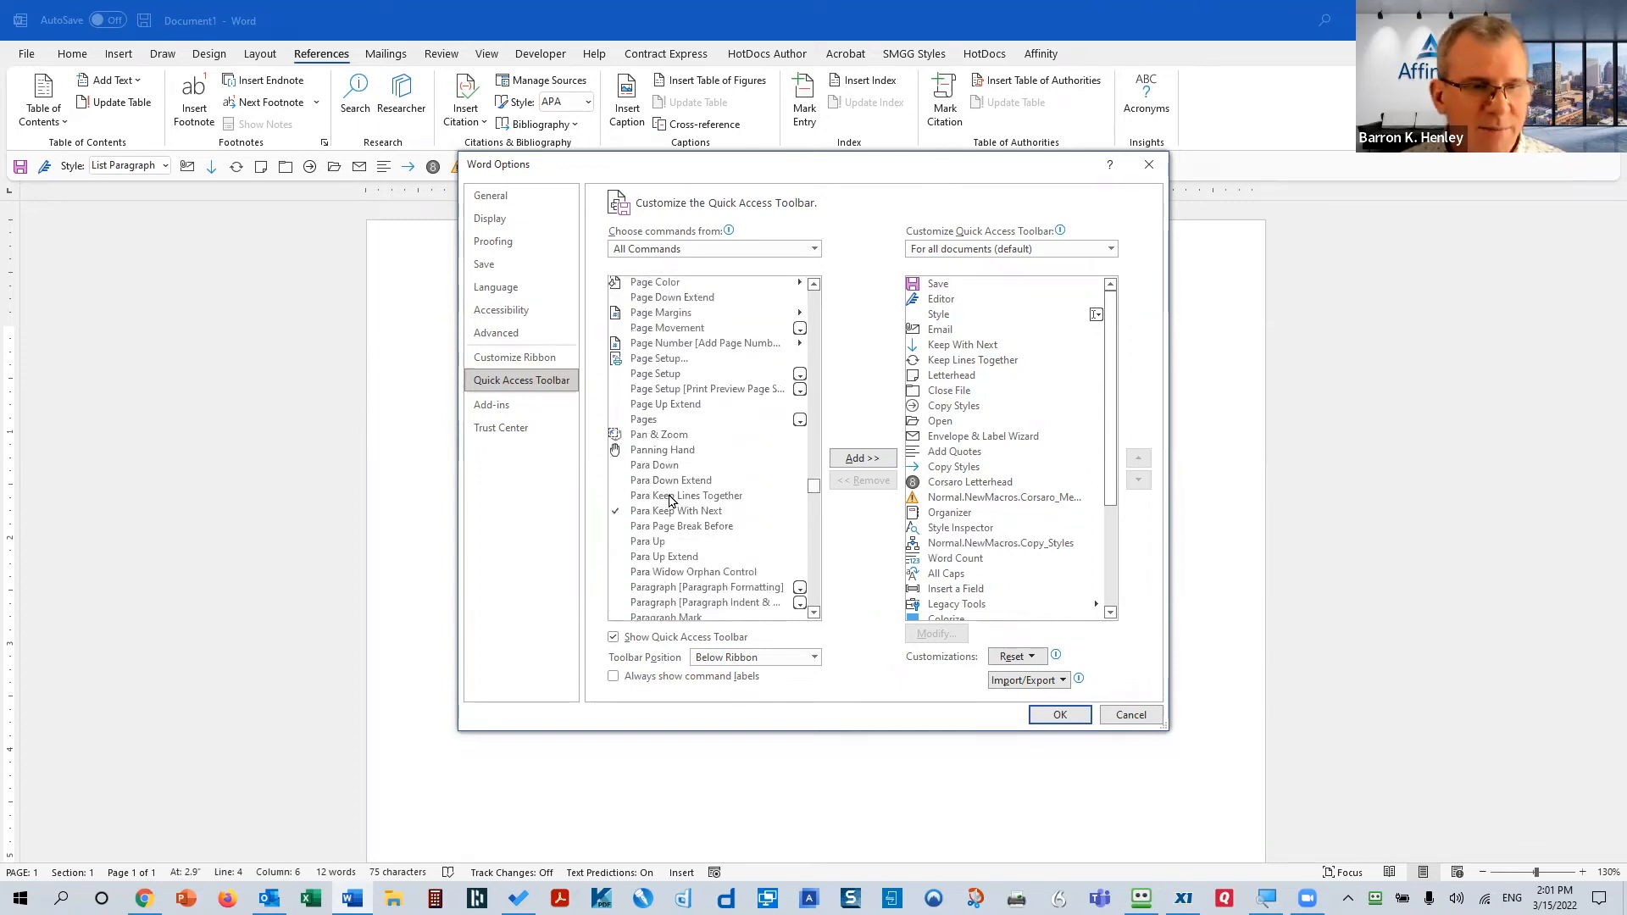
left_click(674, 495)
left_click(690, 511)
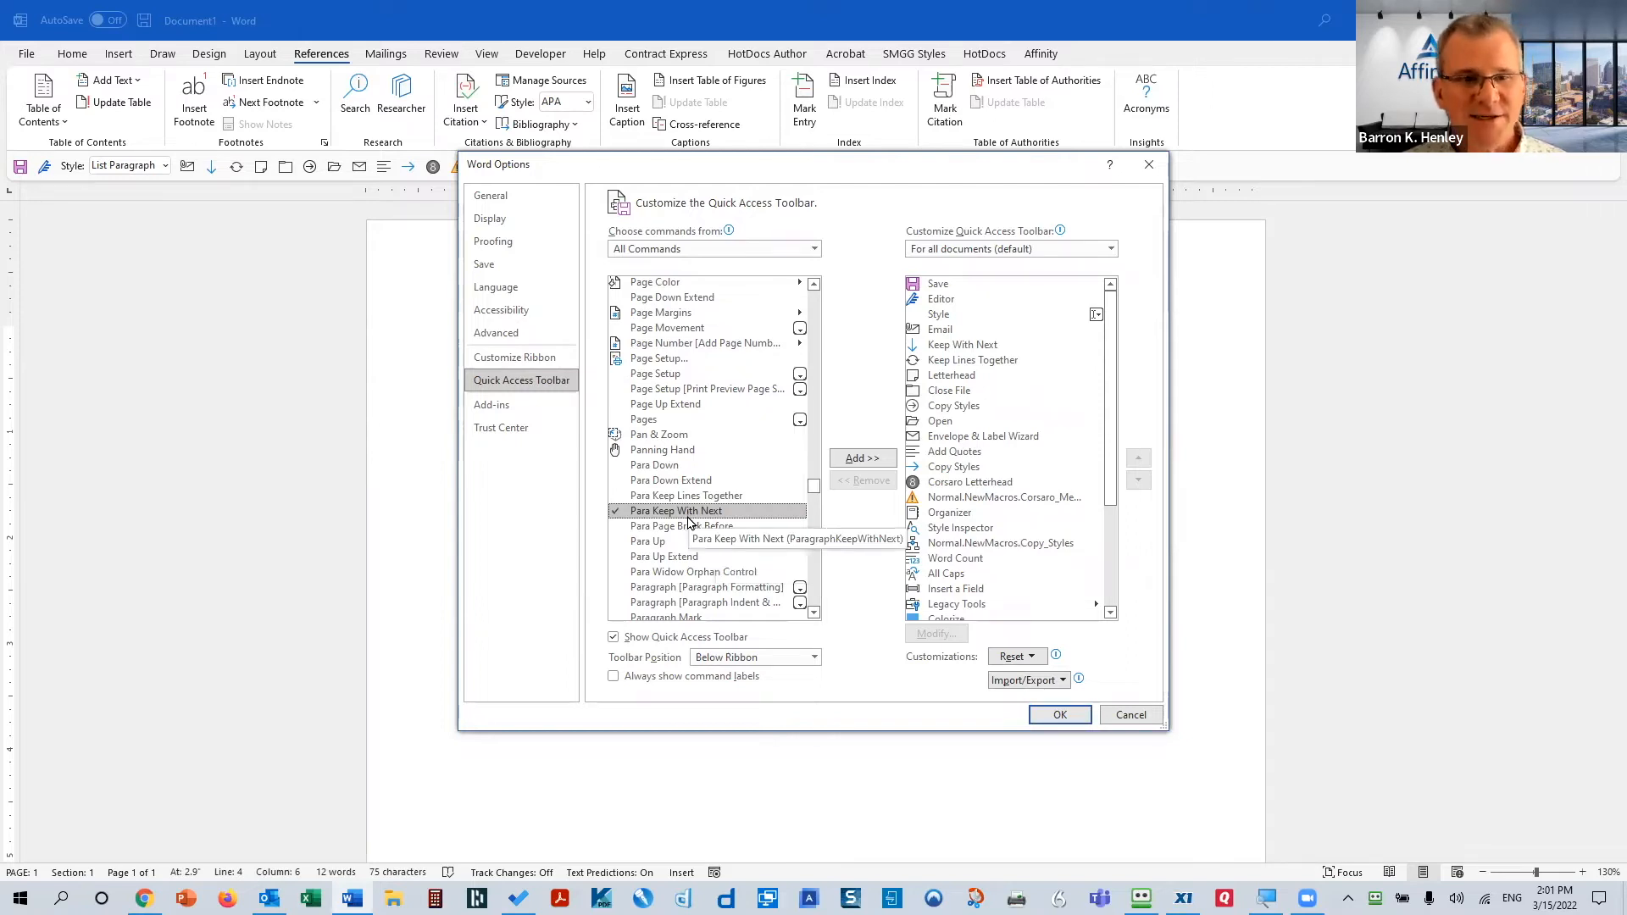
left_click(862, 458)
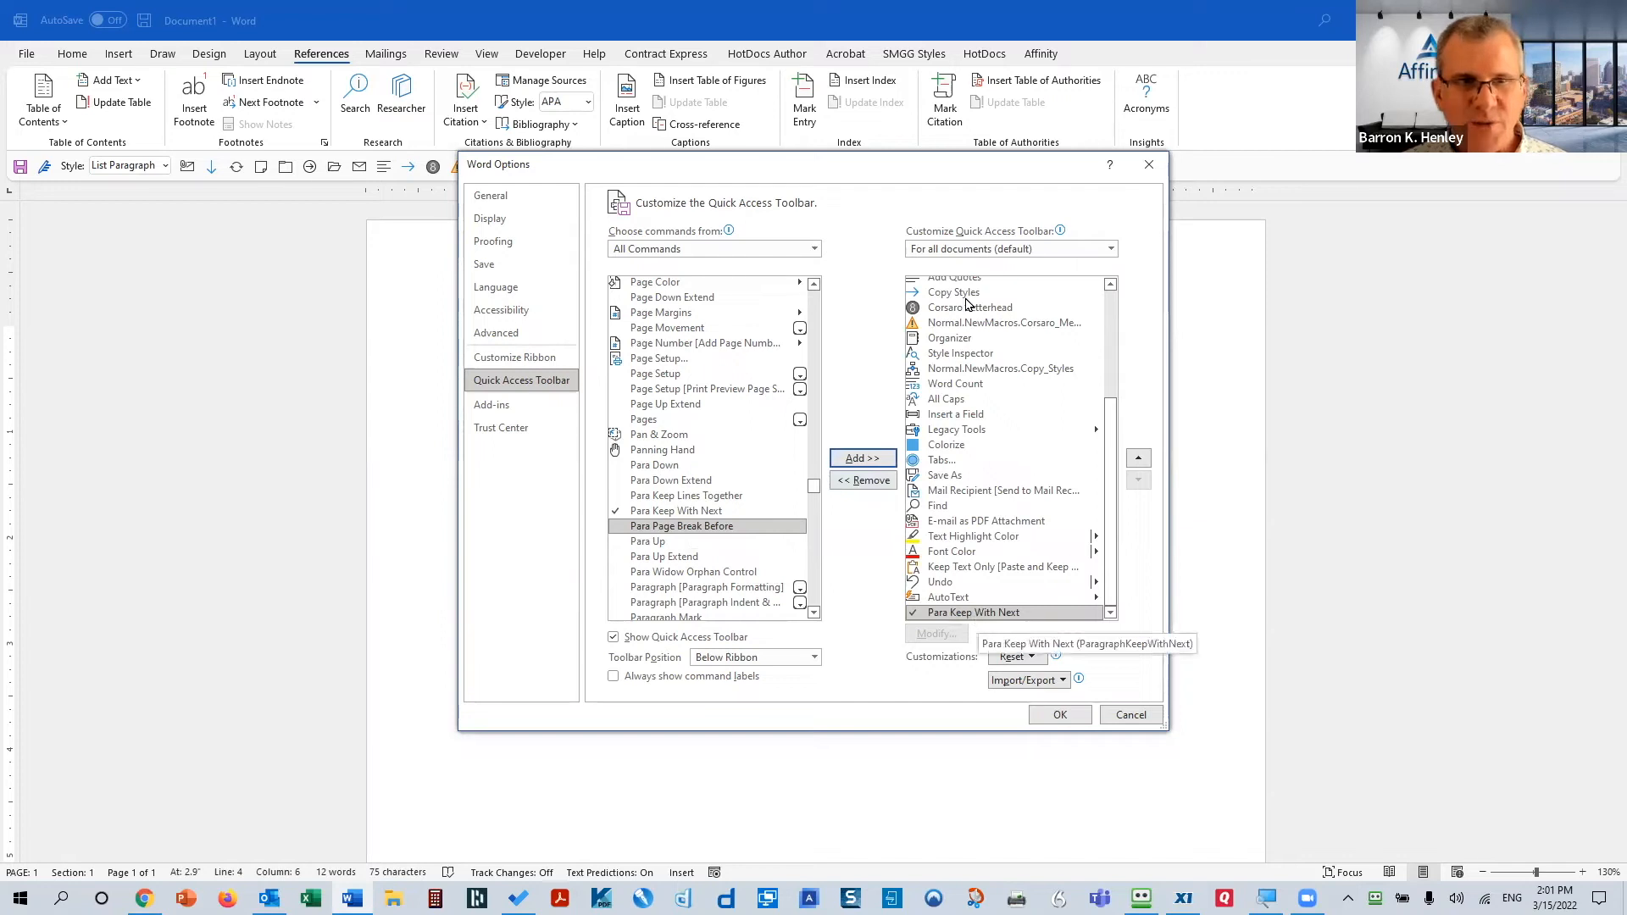
left_click_drag(966, 165, 929, 277)
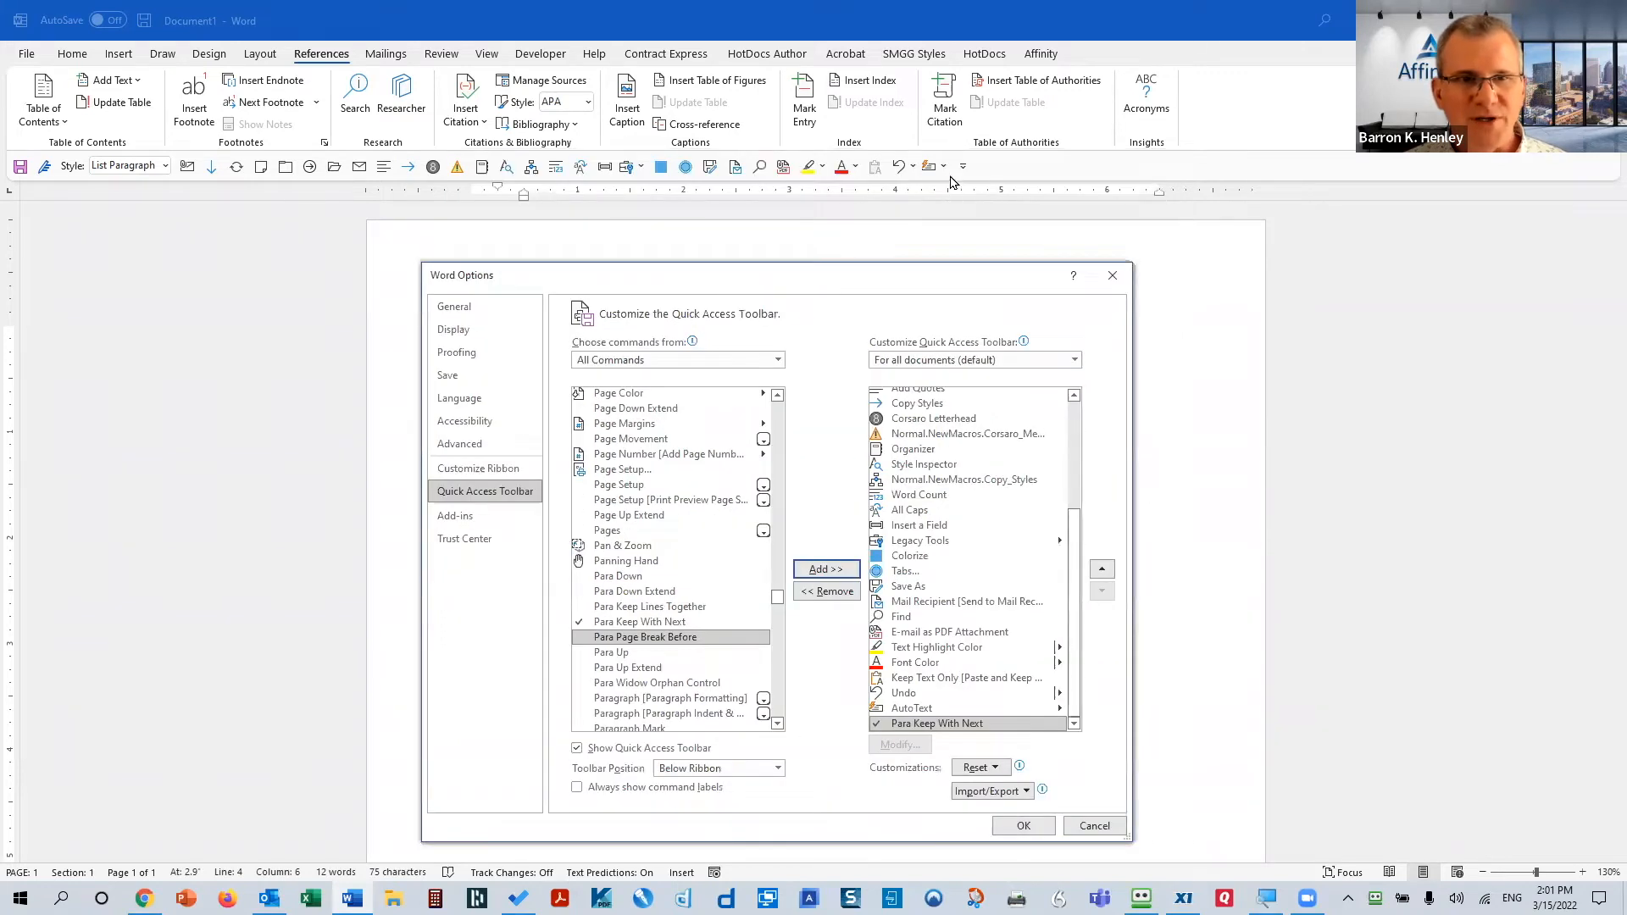
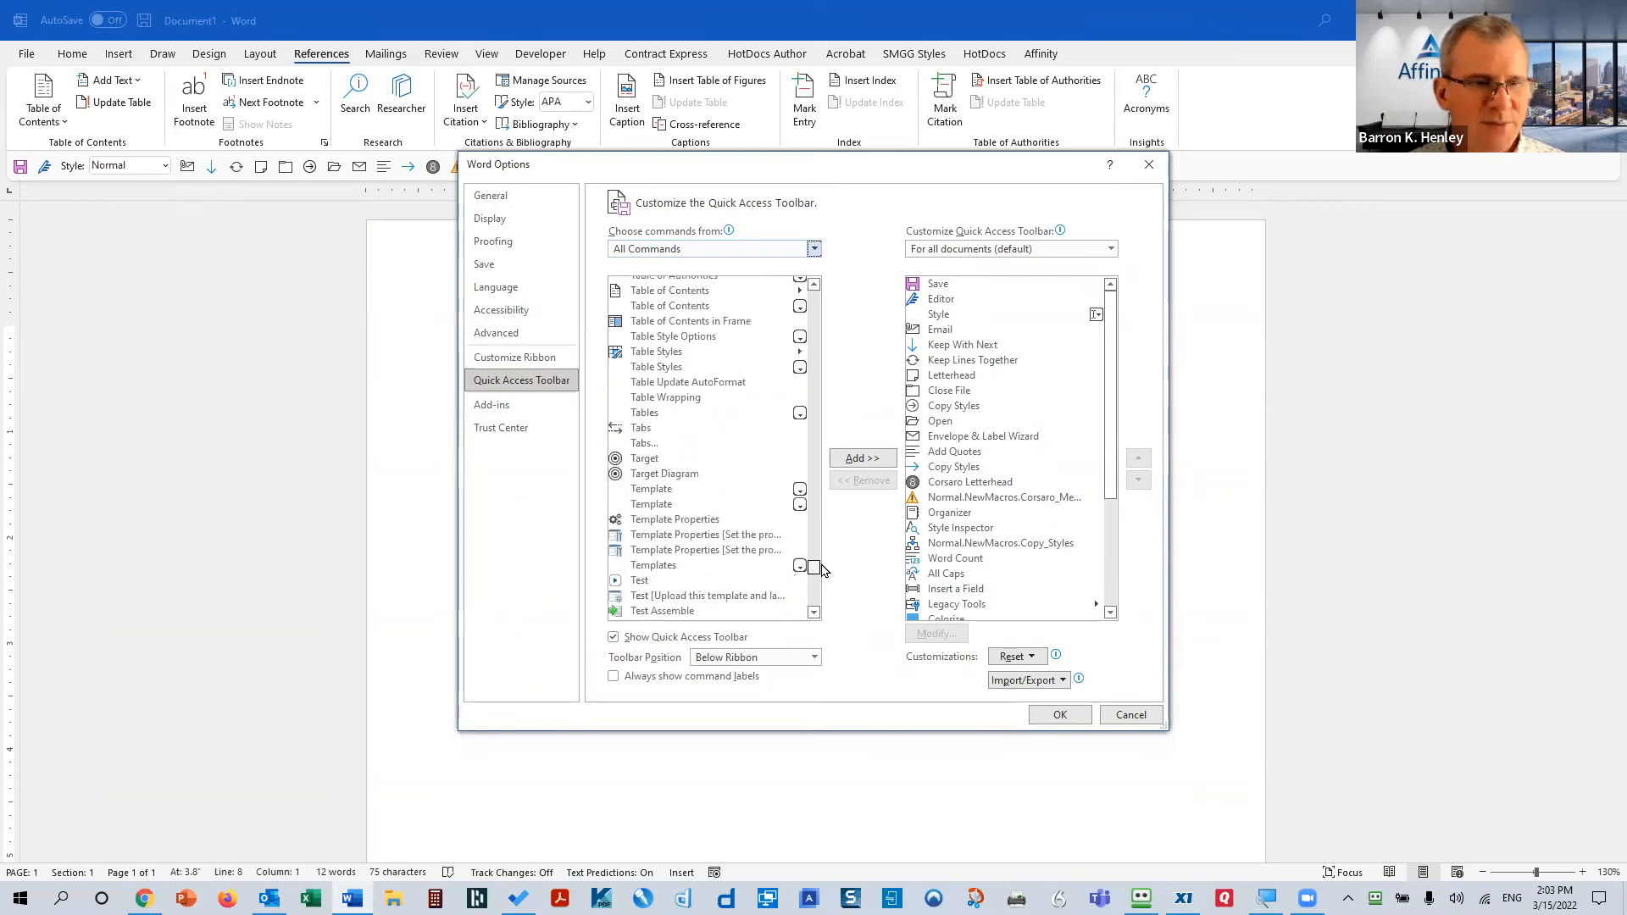
Locate the Tabs... entry in the All Commands list, cancel the Word options, and view the Tabs settings from the Quick Access Toolbar without changes
left_click(652, 429)
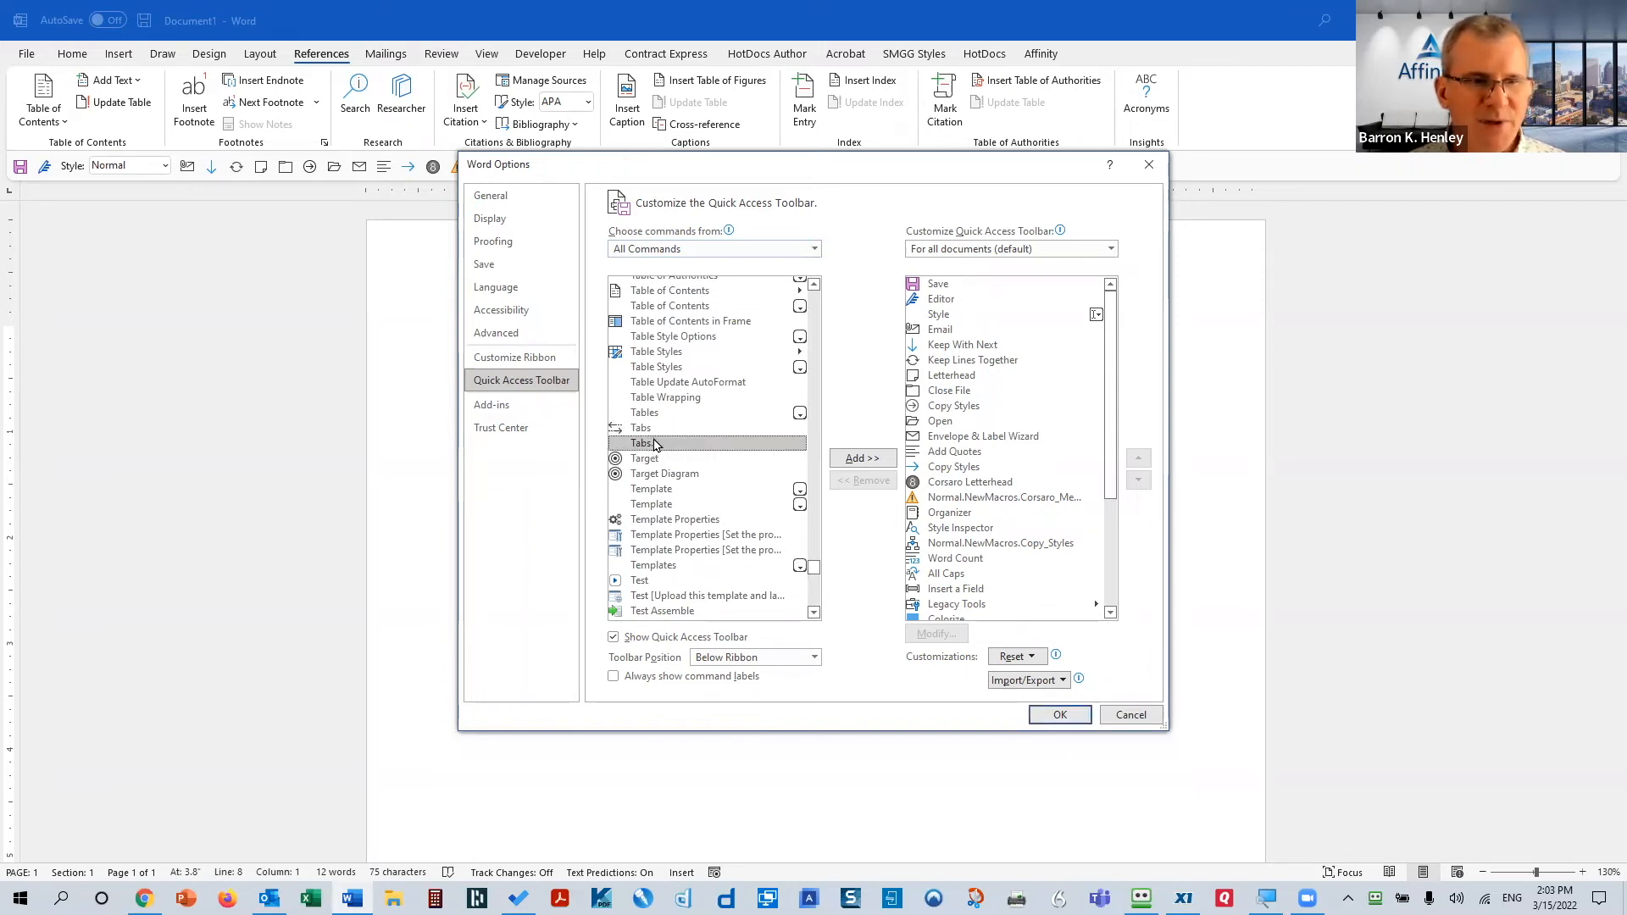
left_click(712, 445)
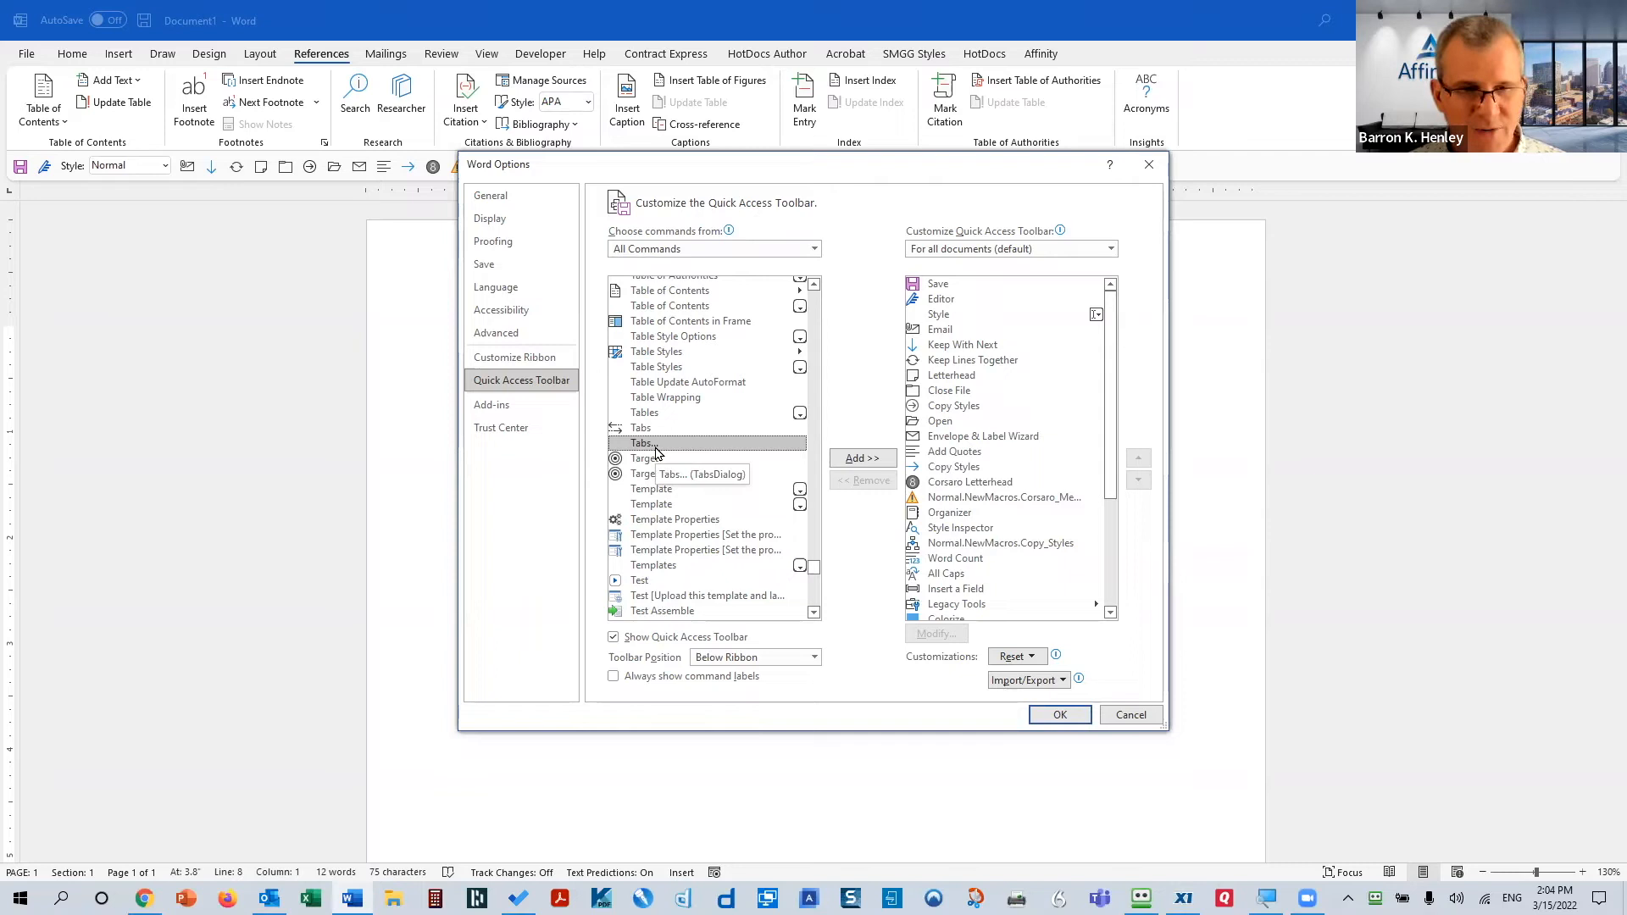
left_click(1123, 715)
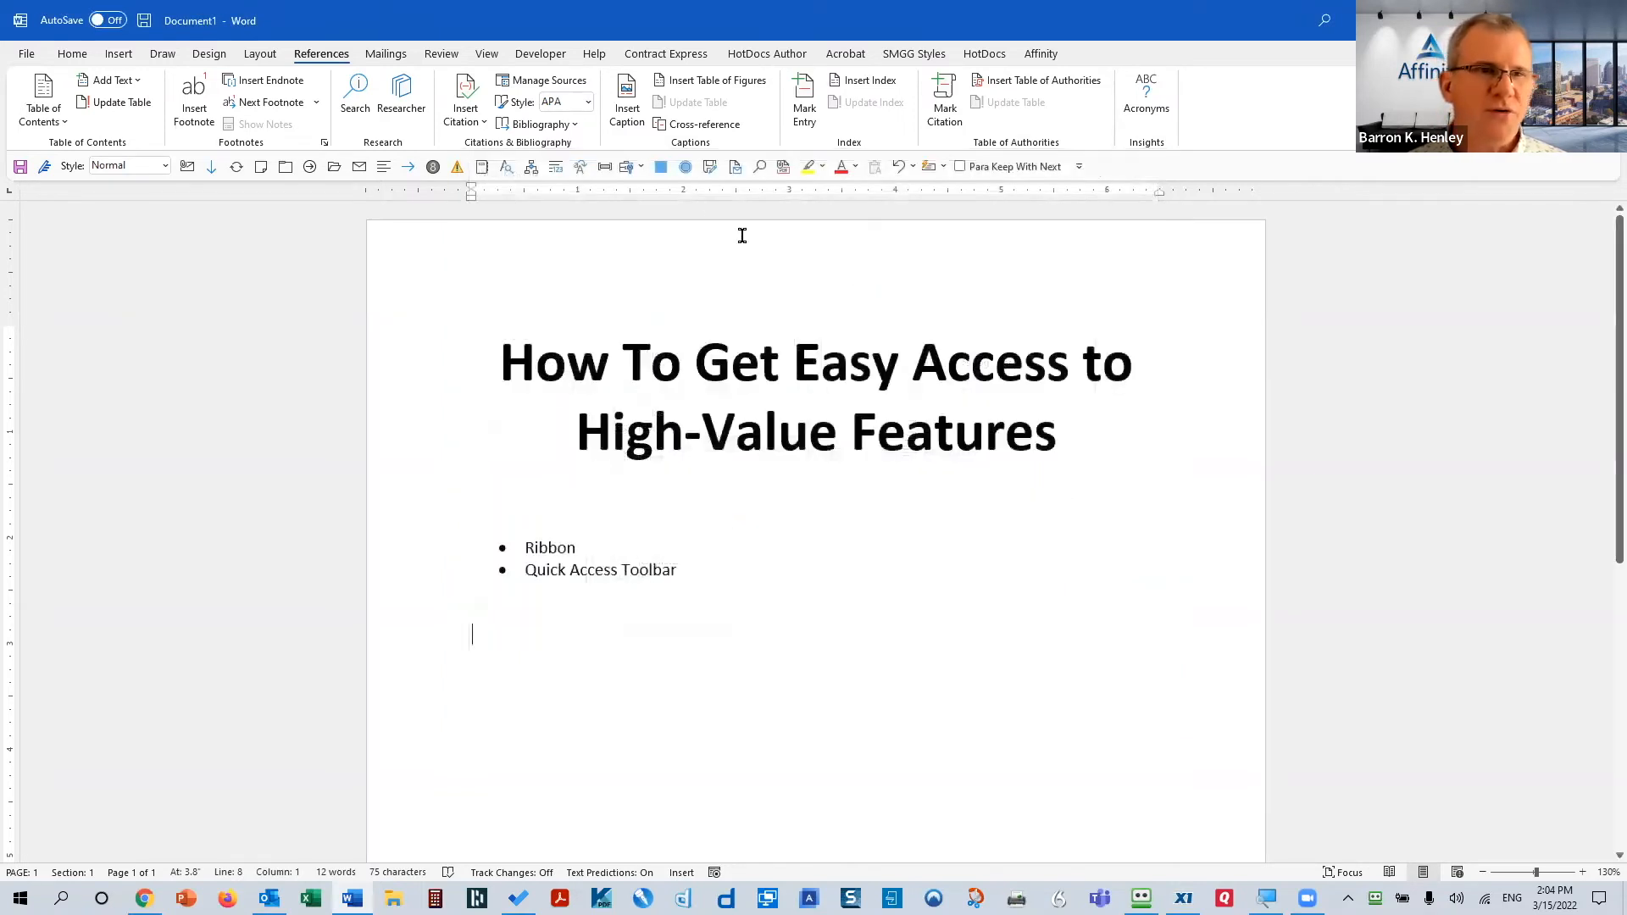
left_click(686, 173)
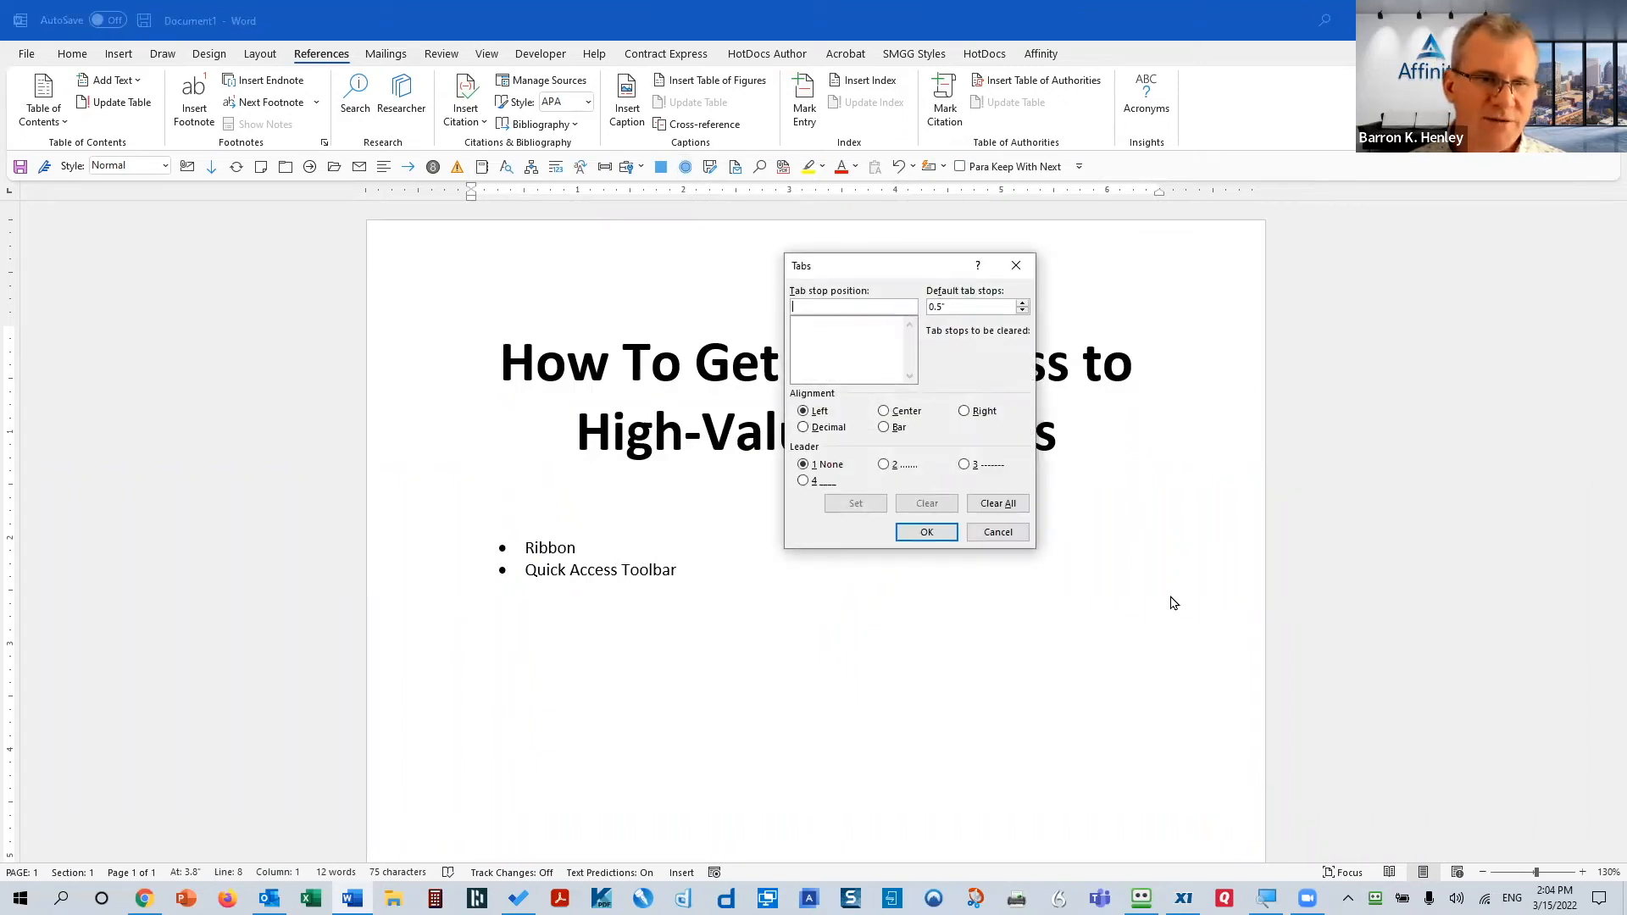
left_click(993, 539)
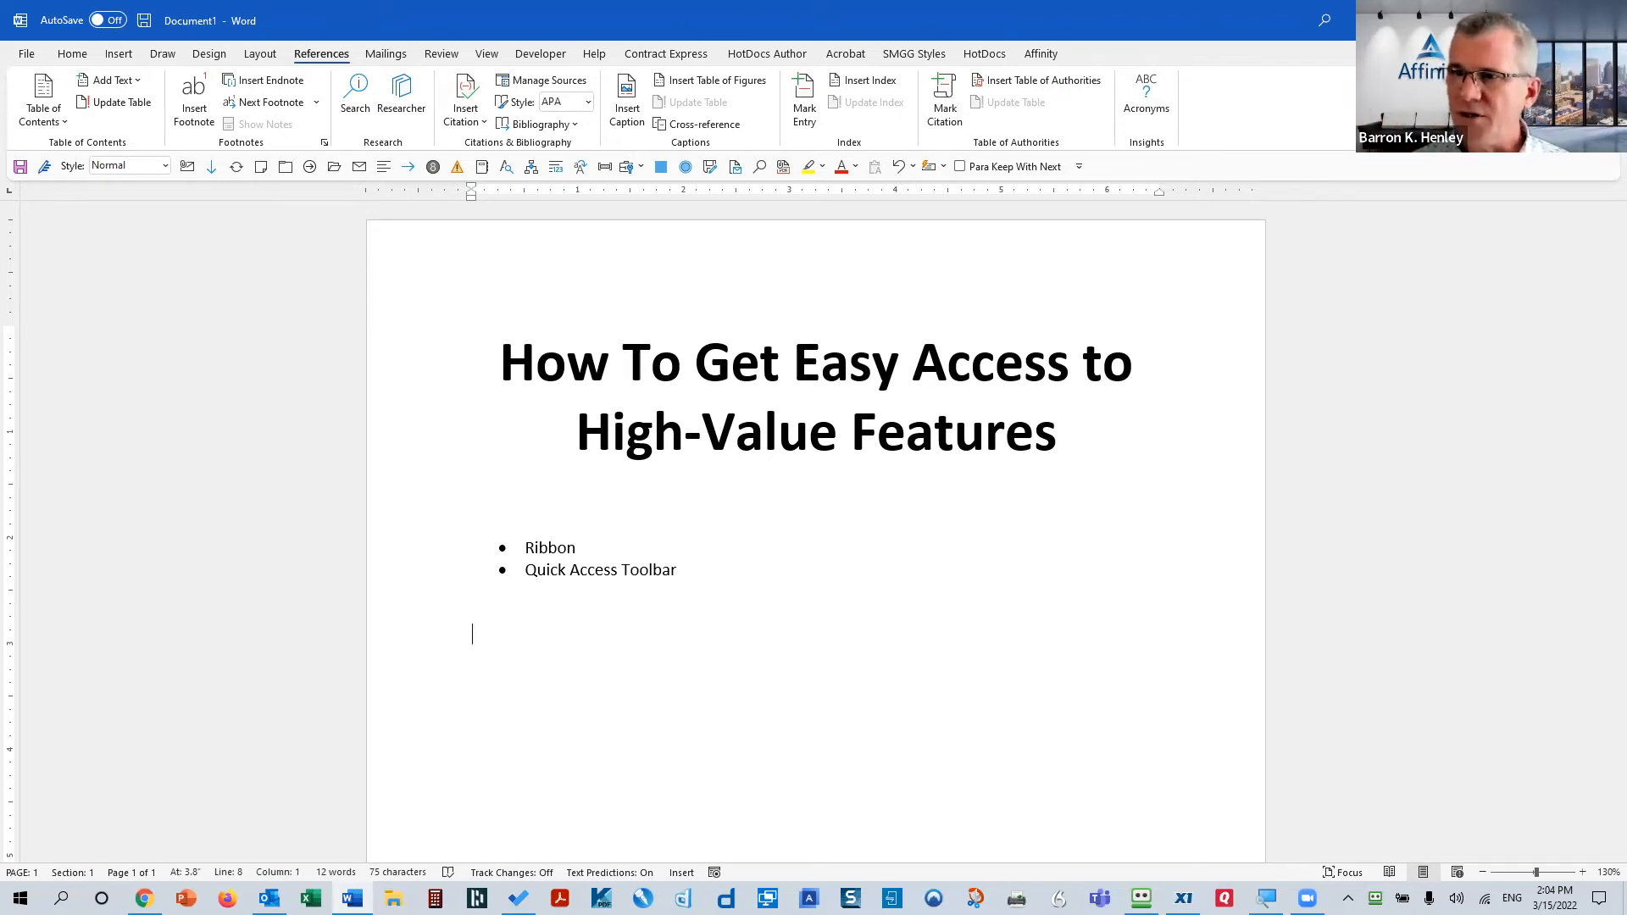
Switch to Outlook, view a new email message window's Quick Access Toolbar, close the message and return to Word
key("alt+Tab")
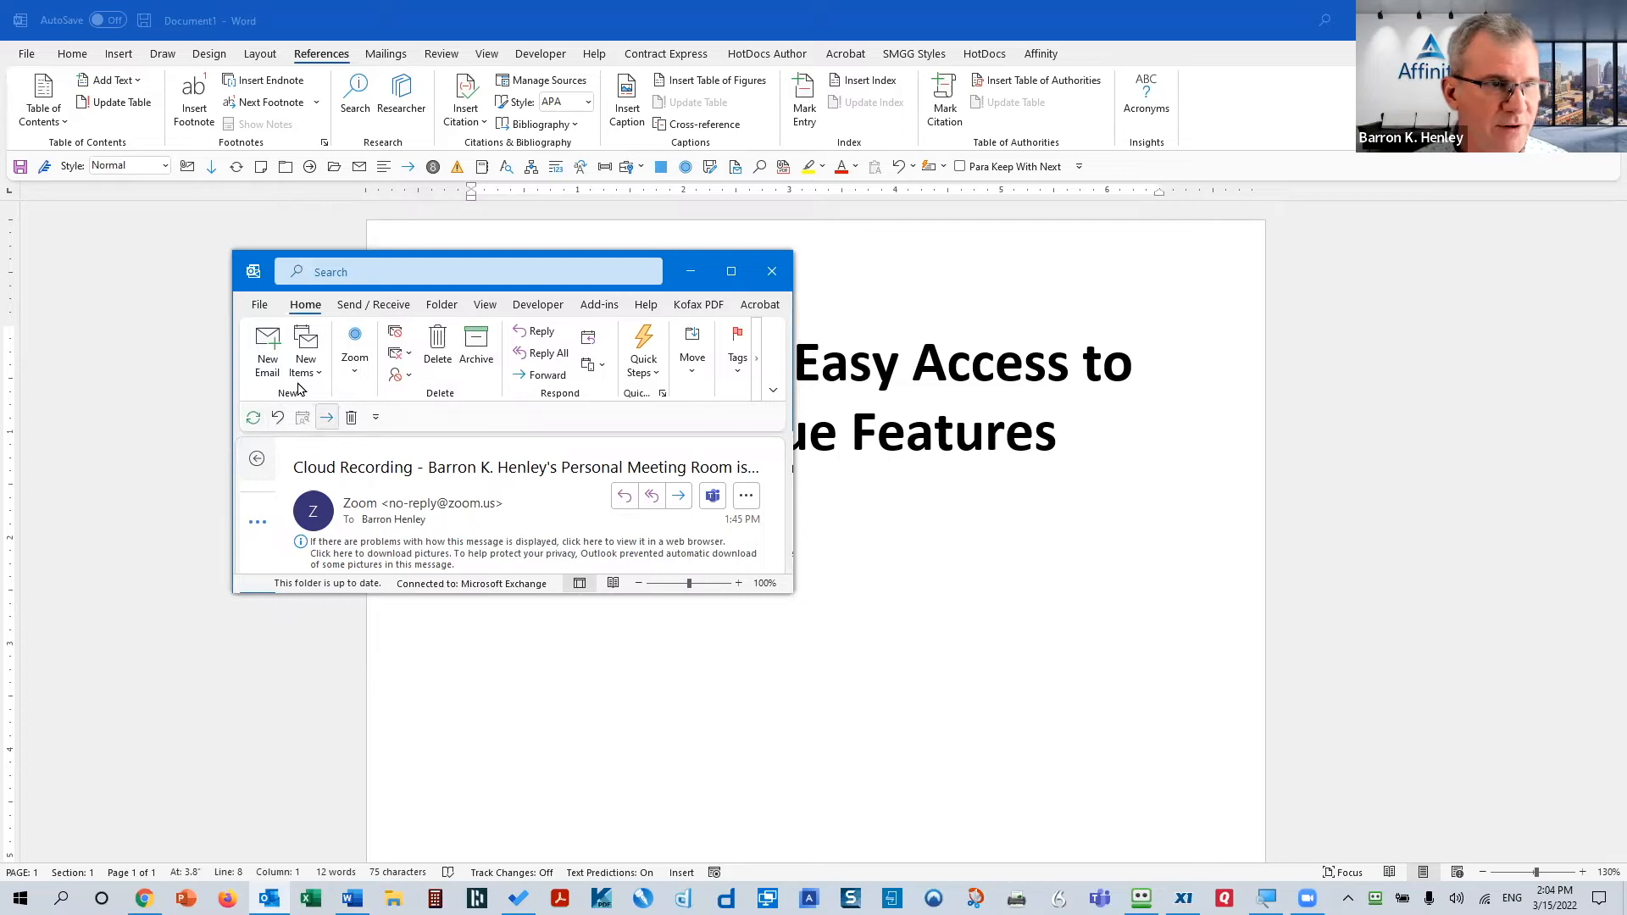
left_click(264, 333)
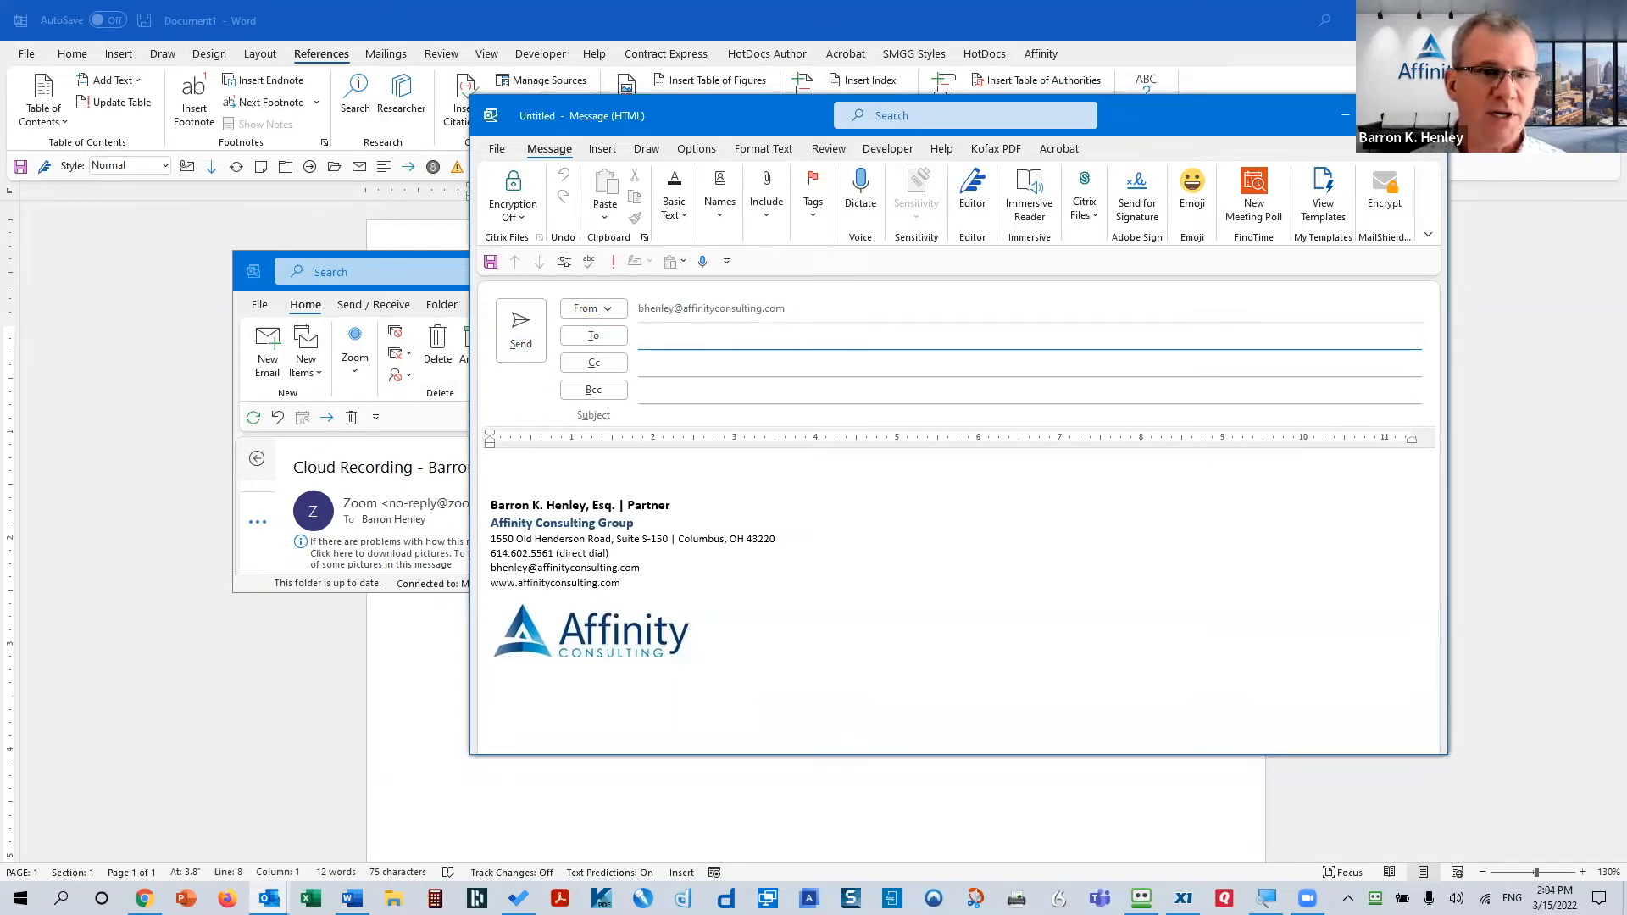
left_click(1430, 116)
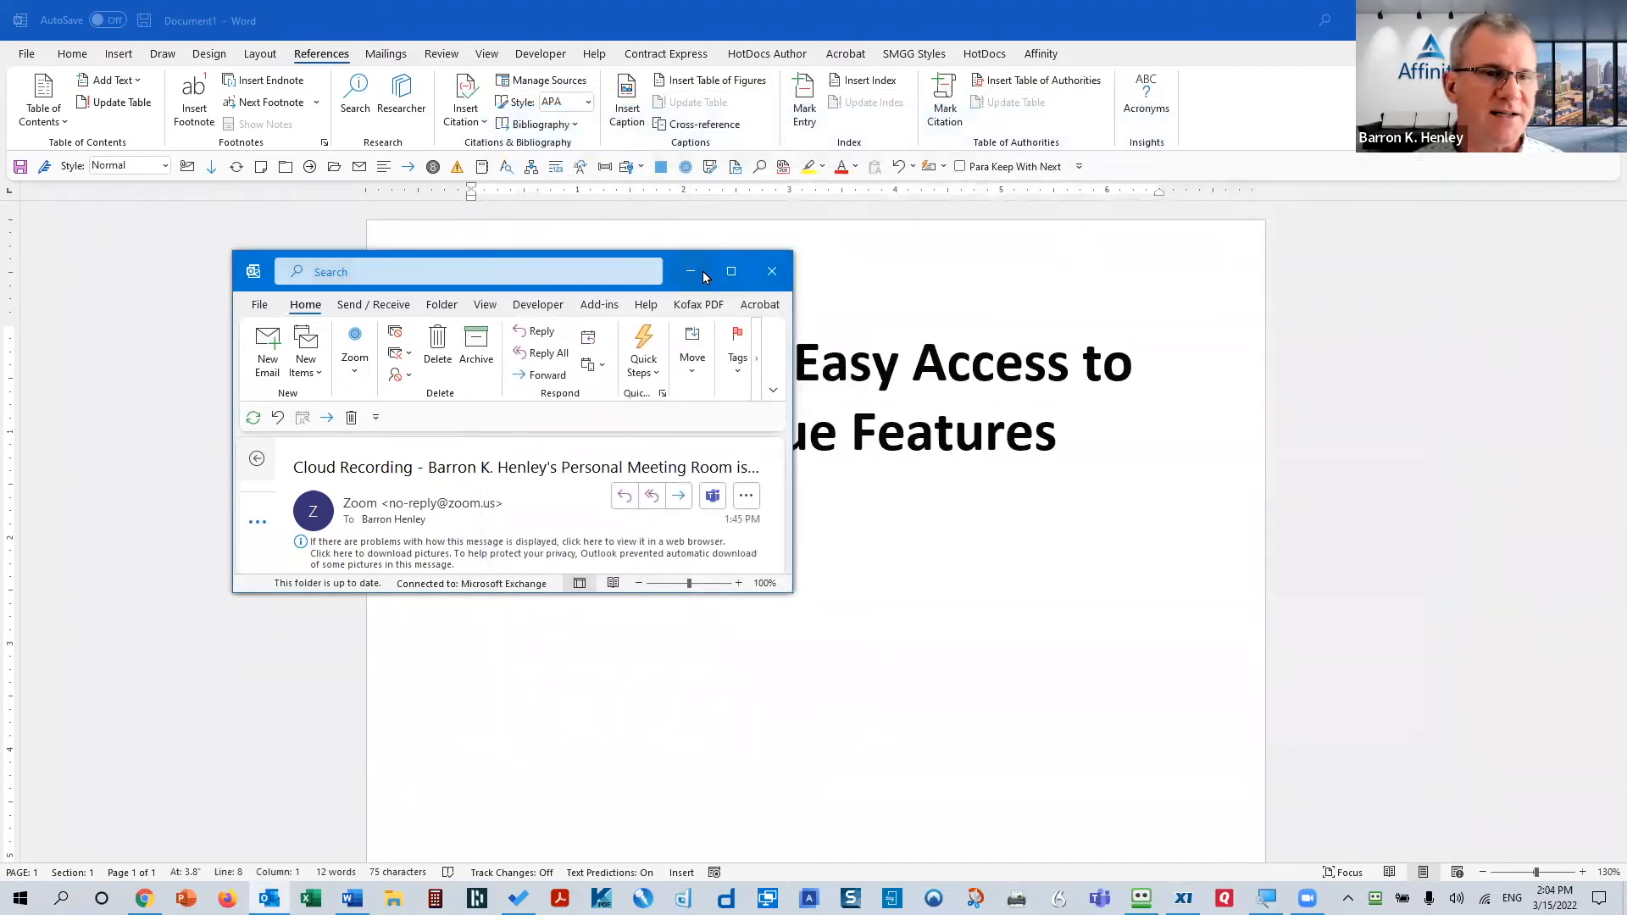
left_click(702, 271)
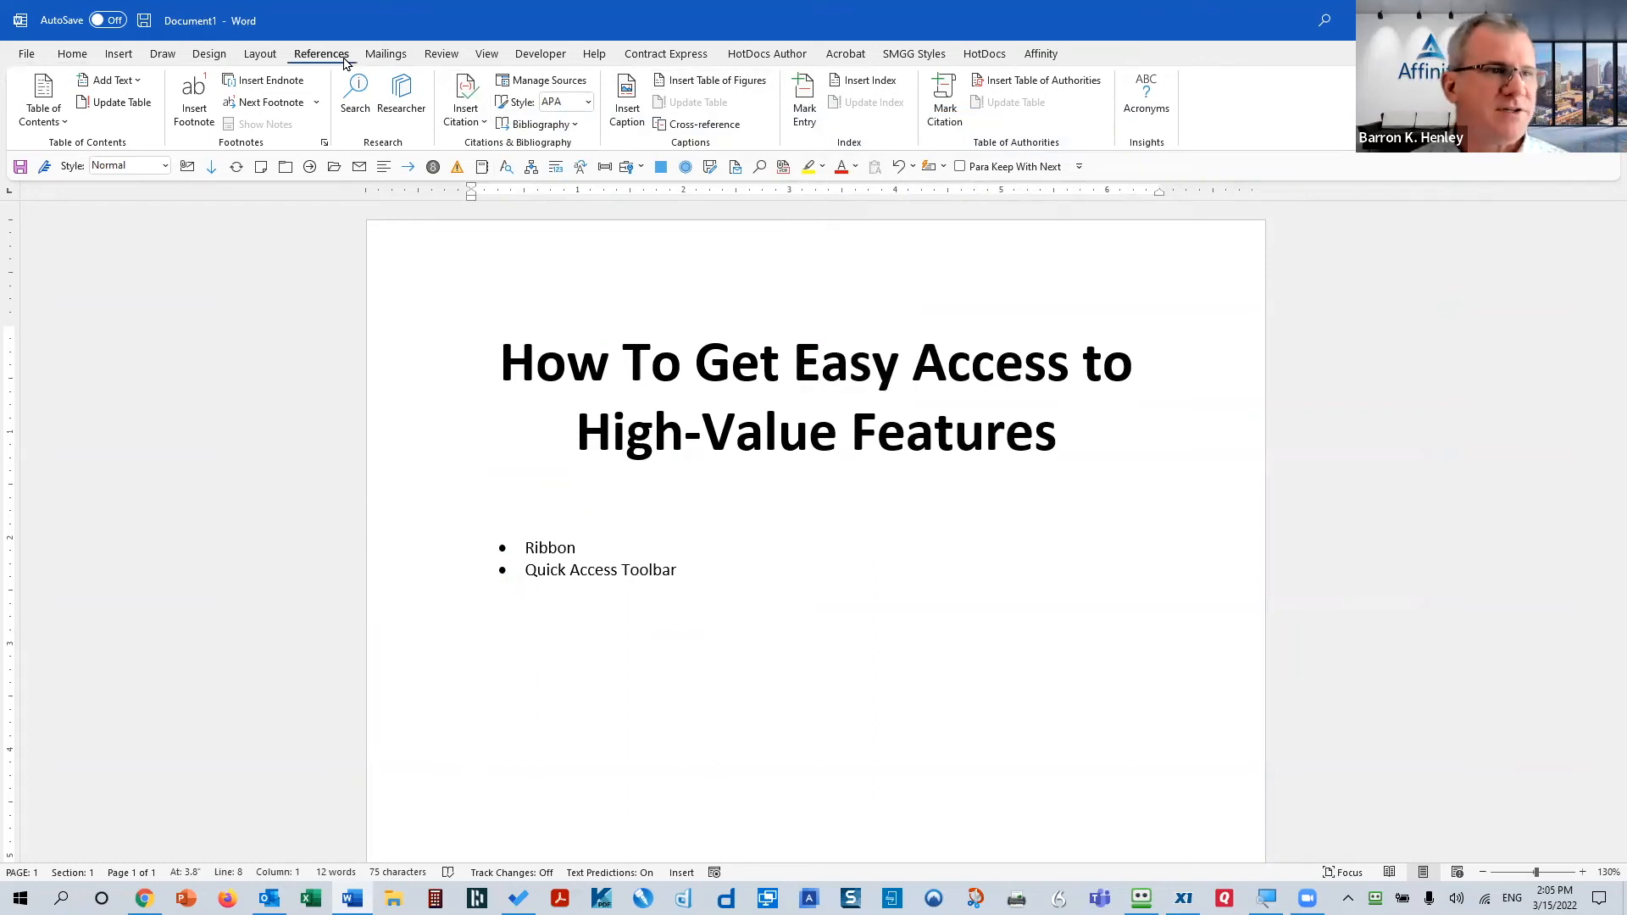
Look through the Layout, References, Mailings and Design commands of the ribbon
left_click(264, 56)
left_click(302, 58)
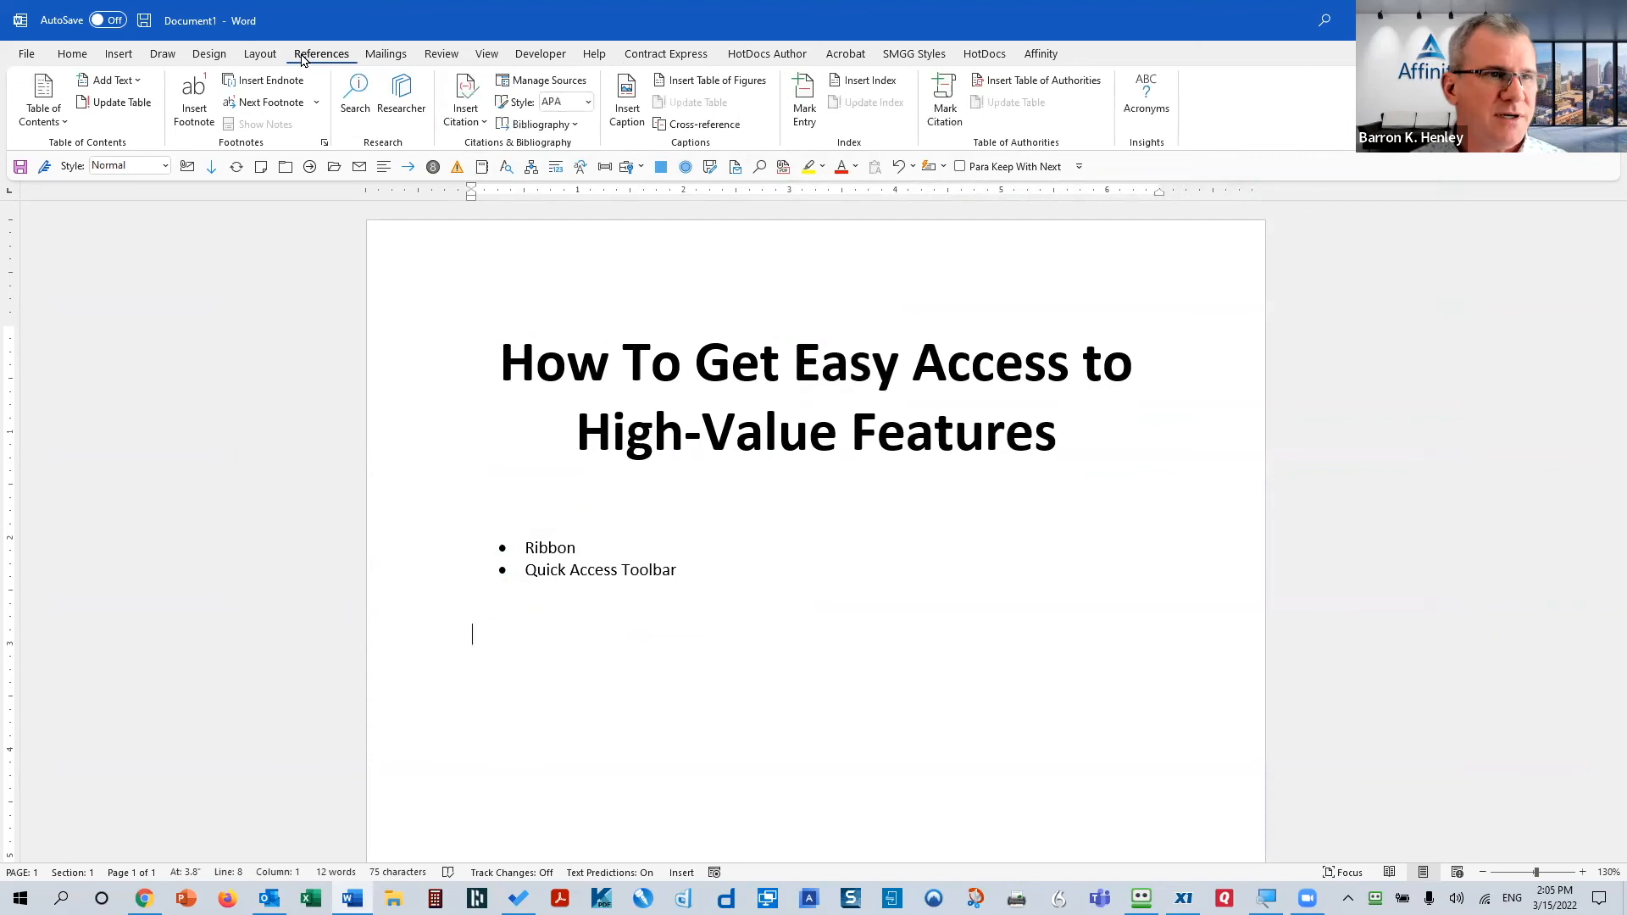
left_click(254, 55)
left_click(316, 59)
left_click(378, 56)
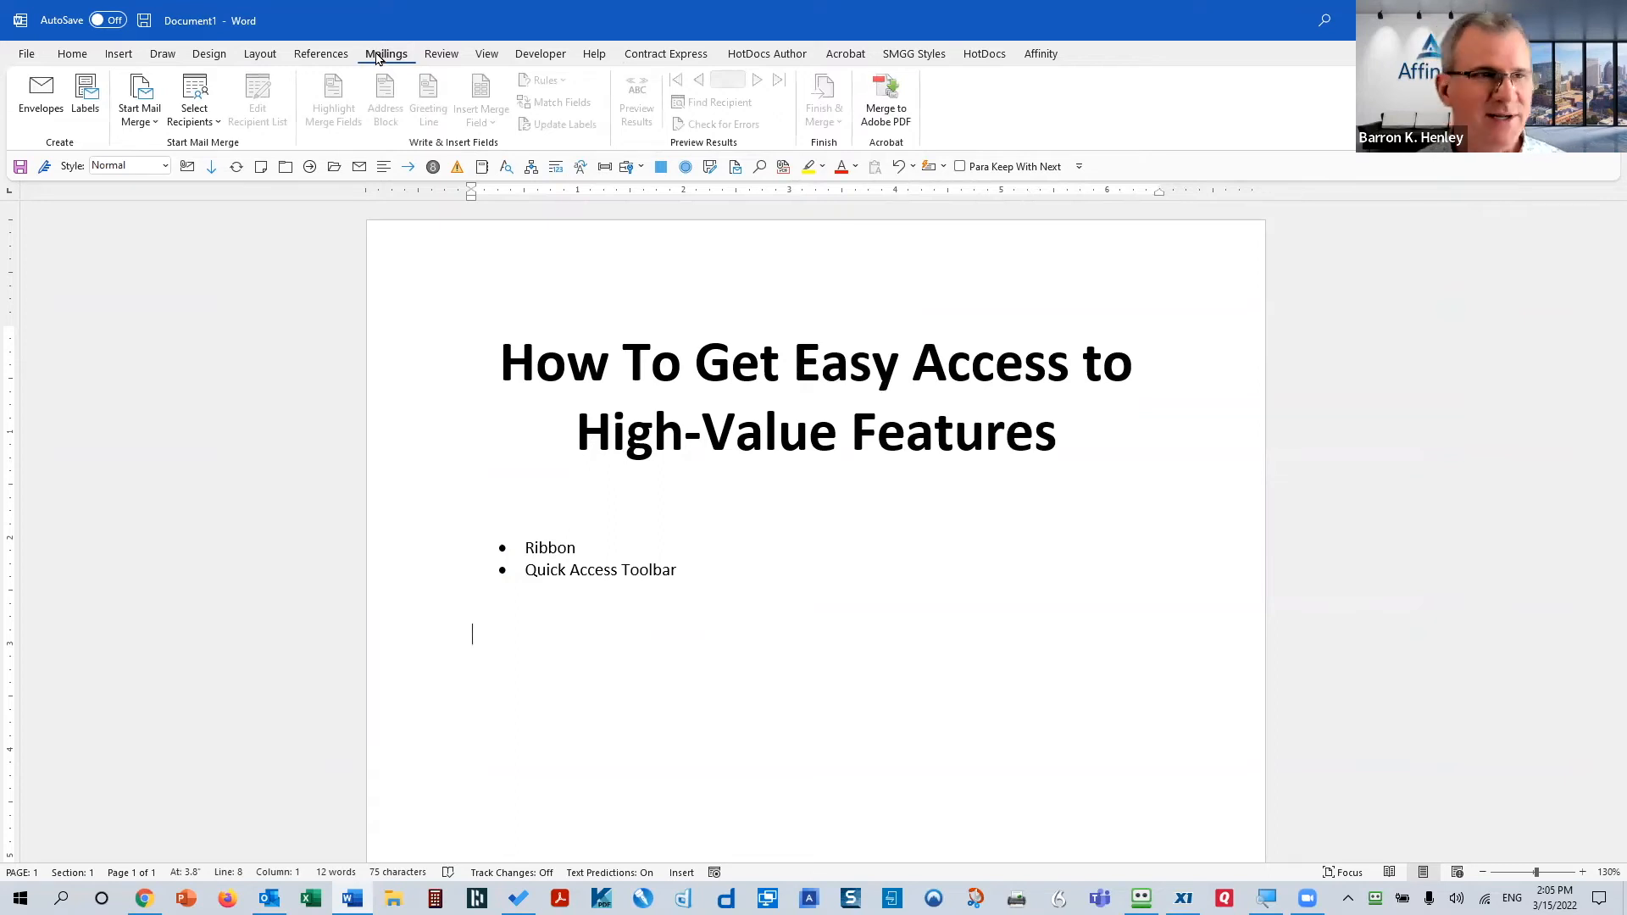
left_click(332, 61)
left_click(258, 59)
left_click(212, 59)
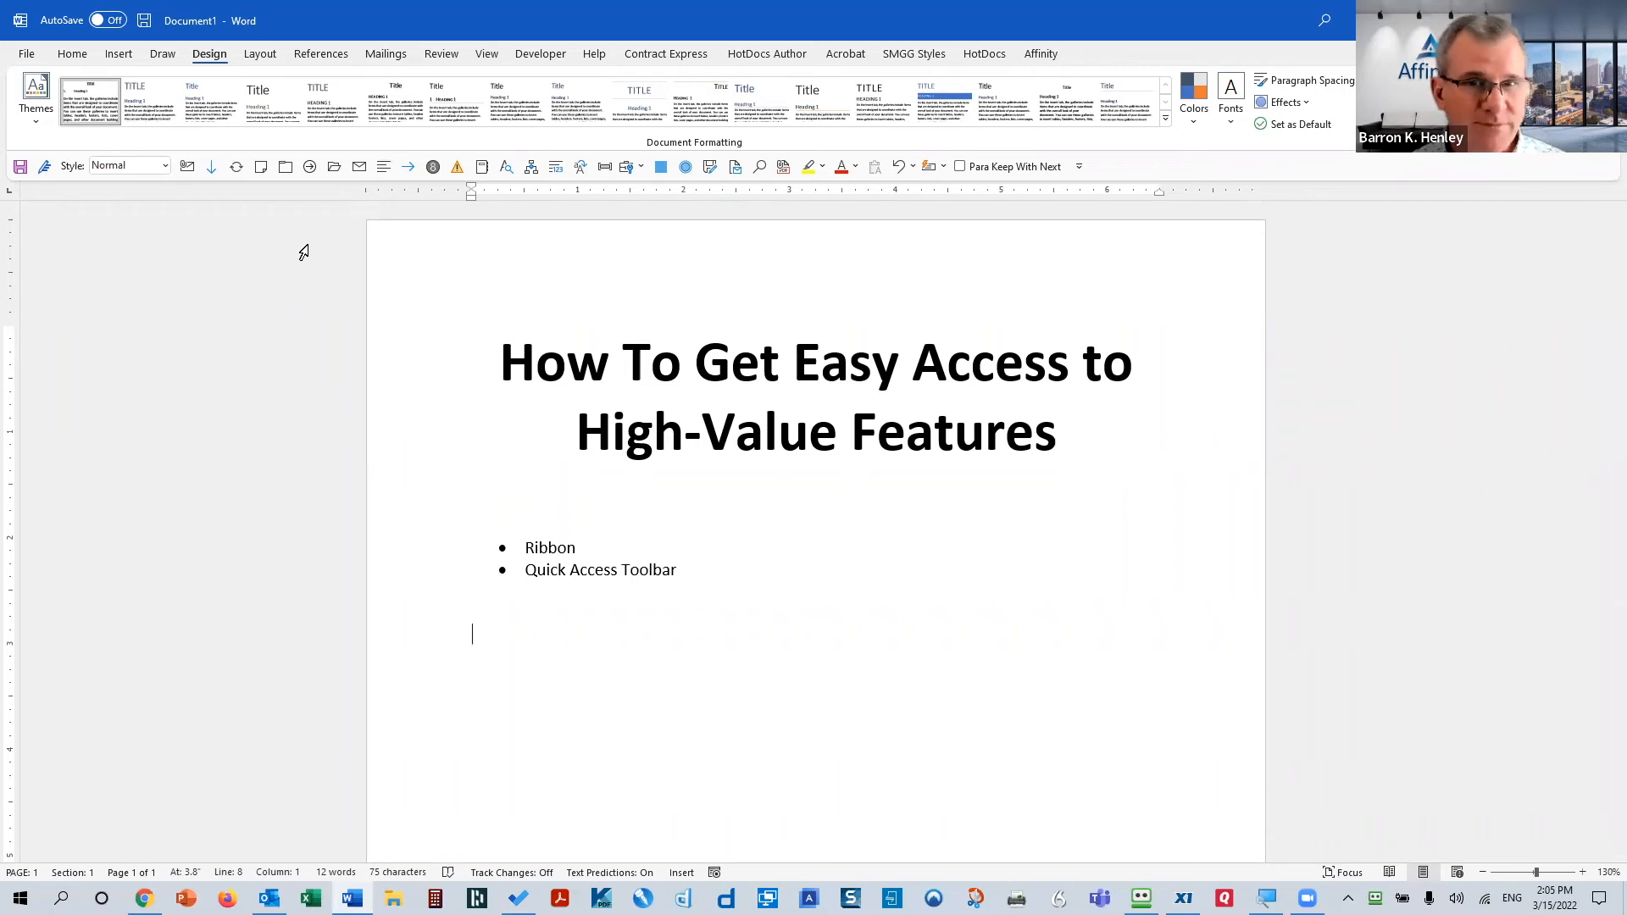
Compare the ribbon and Quick Access Toolbar customization pages in the Word options, and collapse the Design entry among the main ribbon tabs
left_click(27, 54)
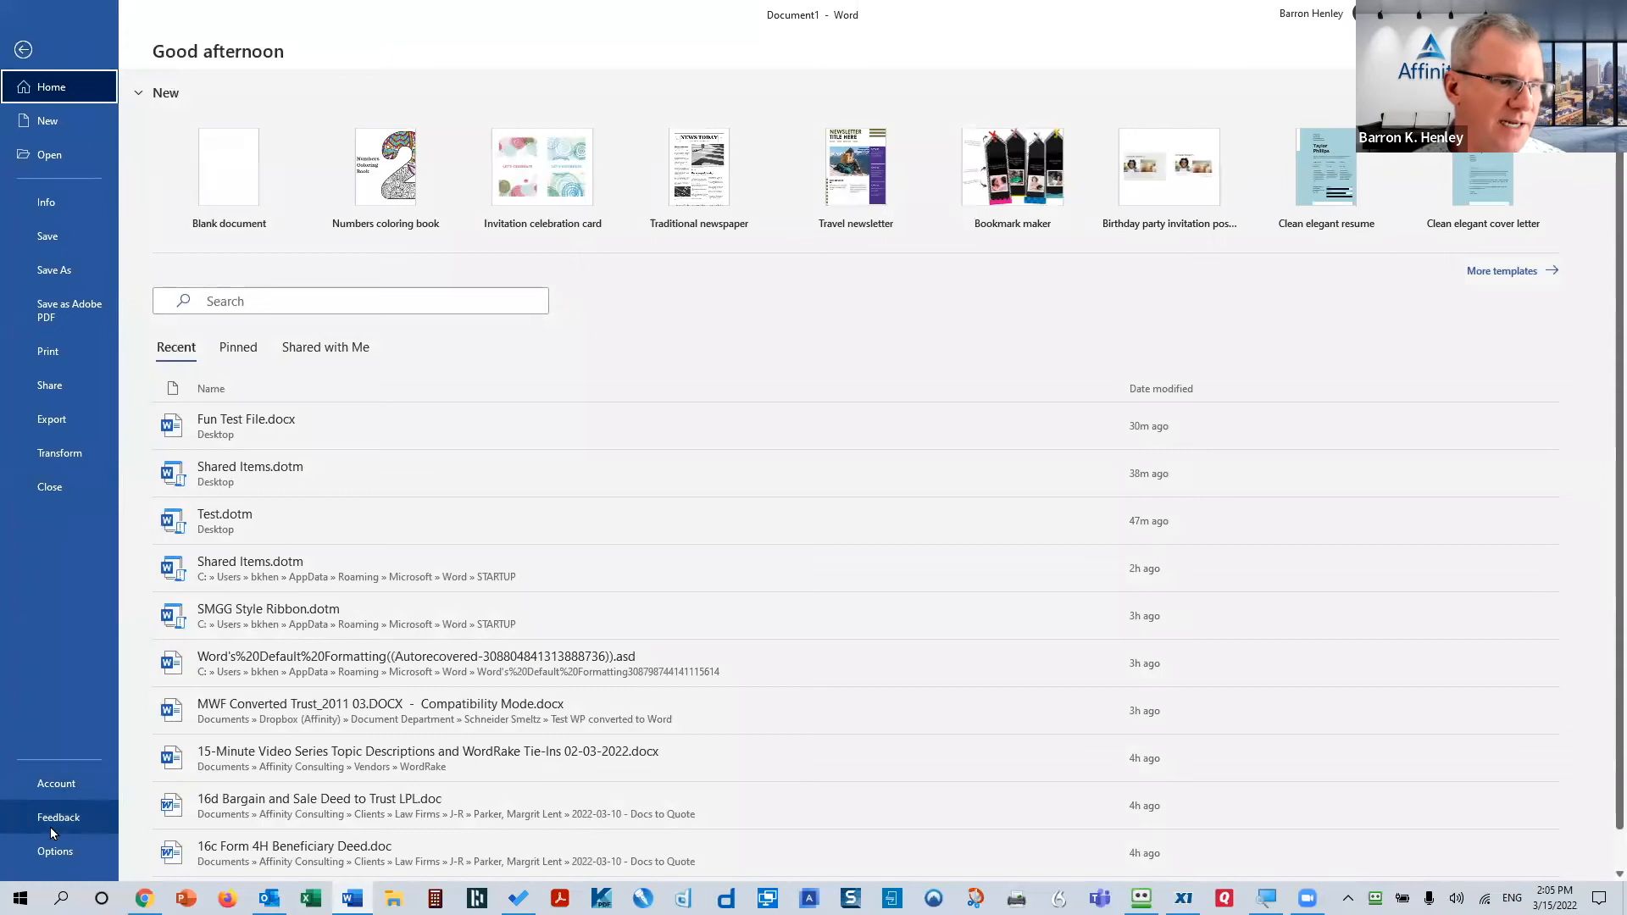
left_click(68, 853)
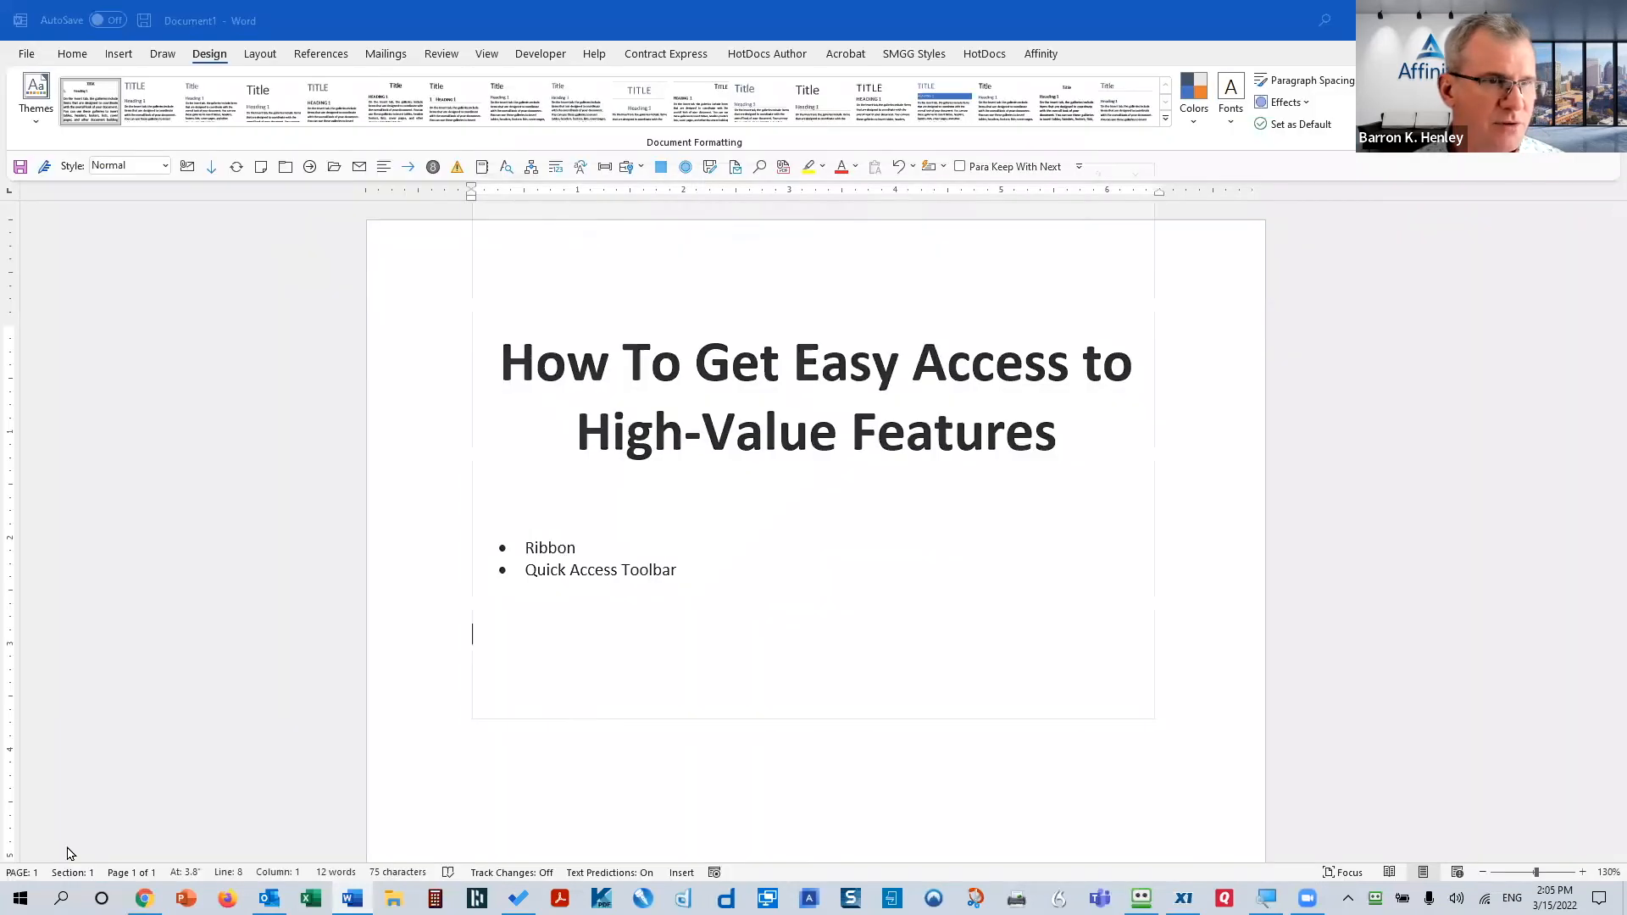
left_click(543, 359)
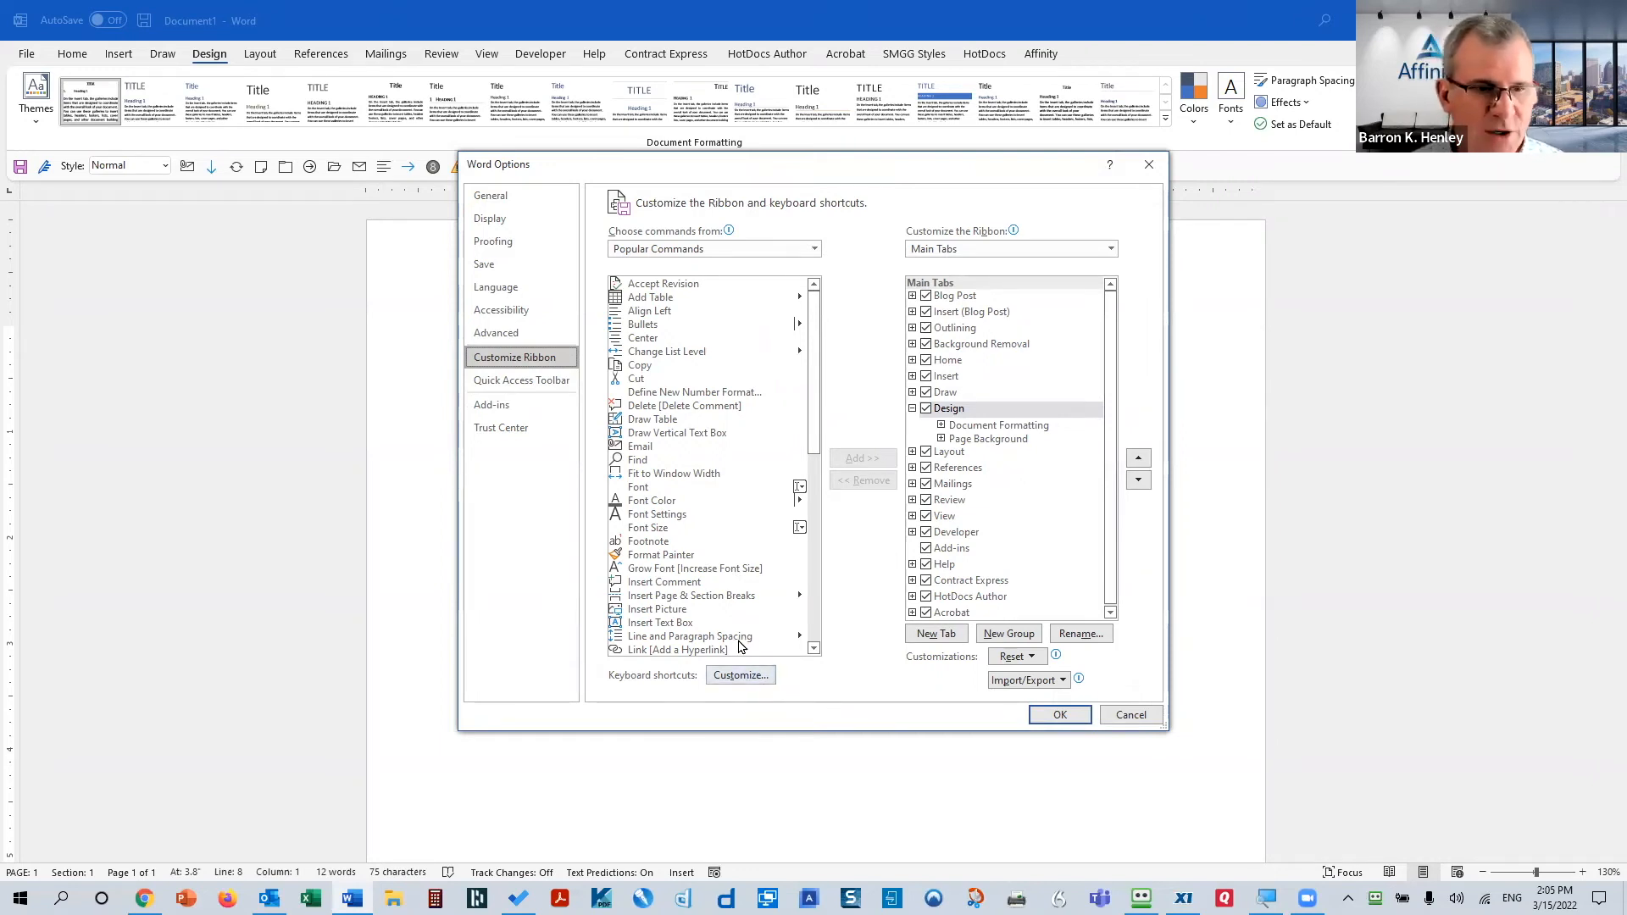
left_click(518, 383)
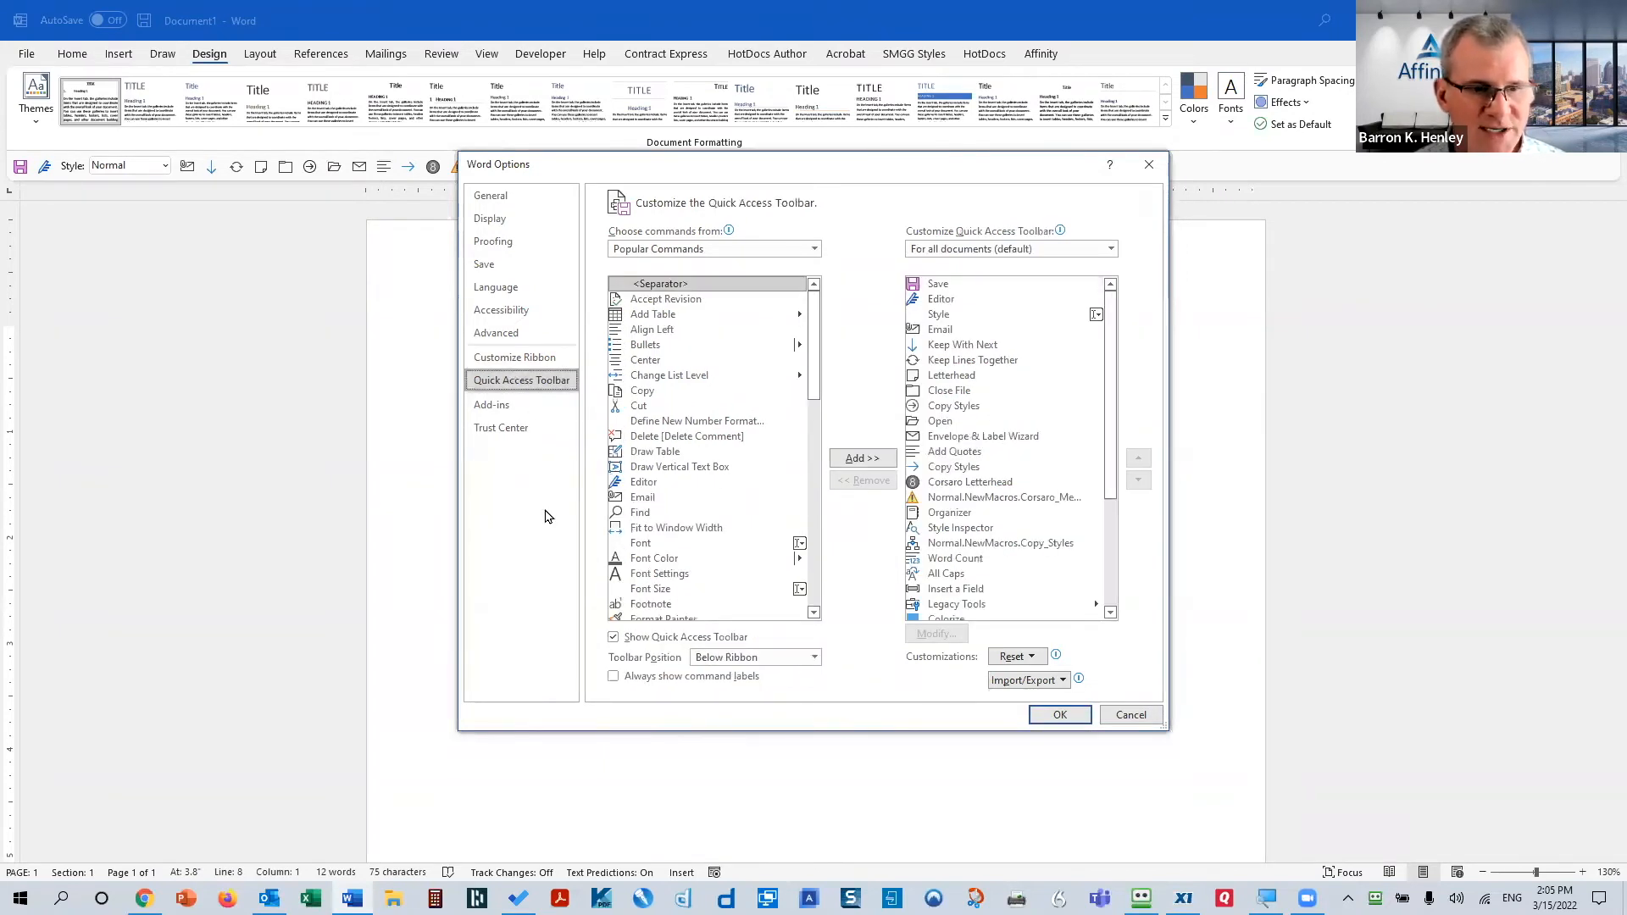
left_click(542, 362)
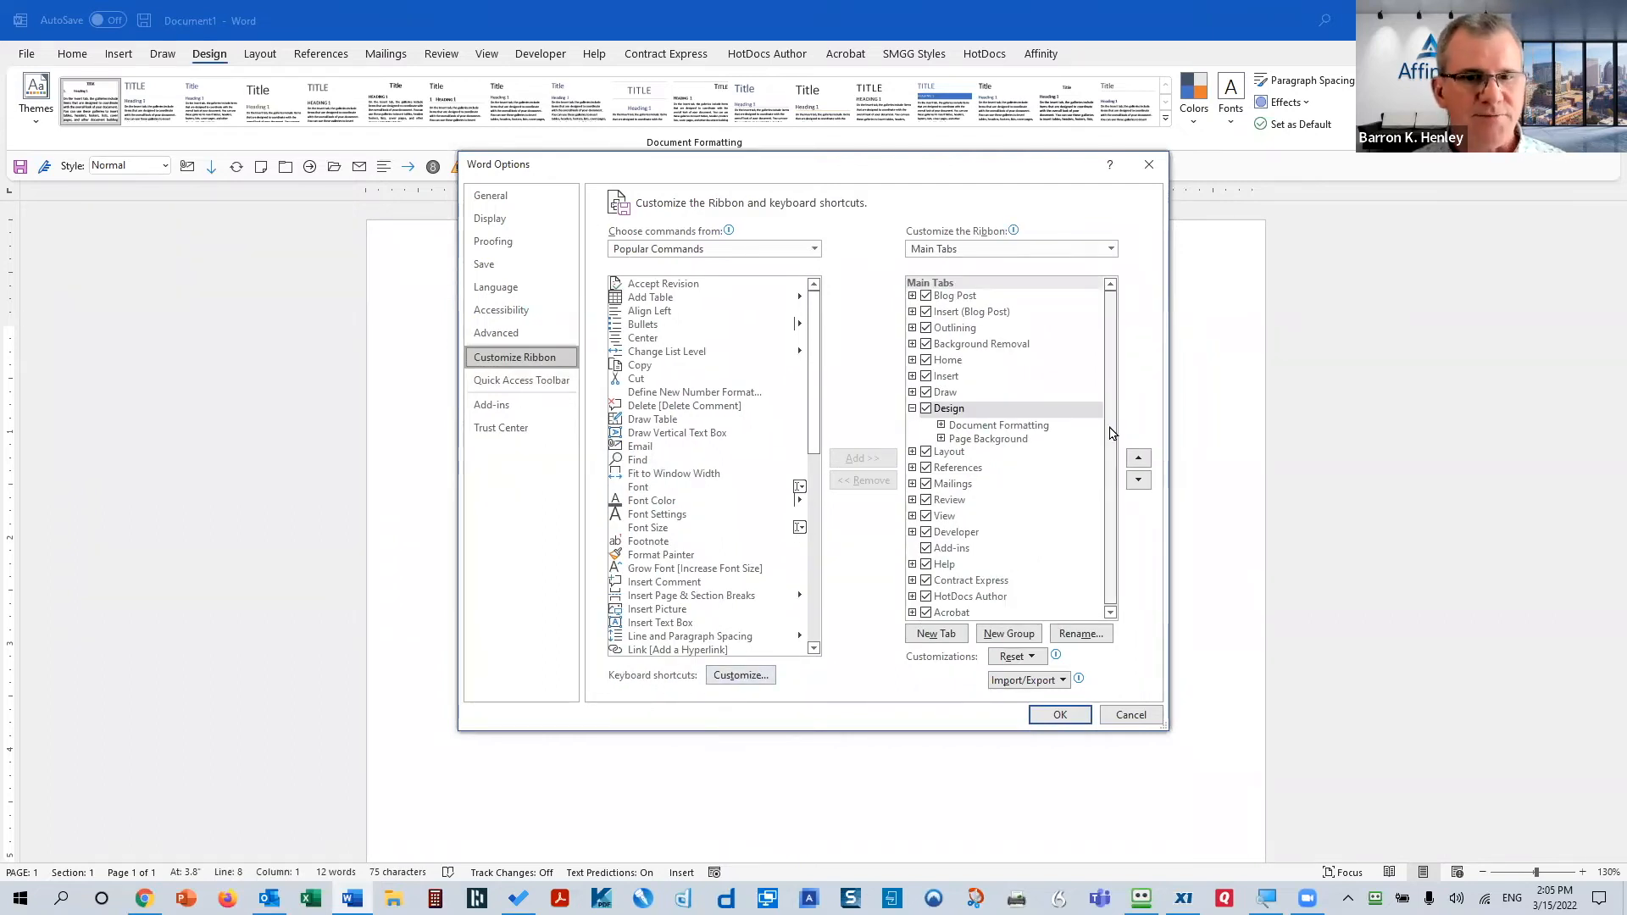
left_click_drag(1111, 434, 1111, 499)
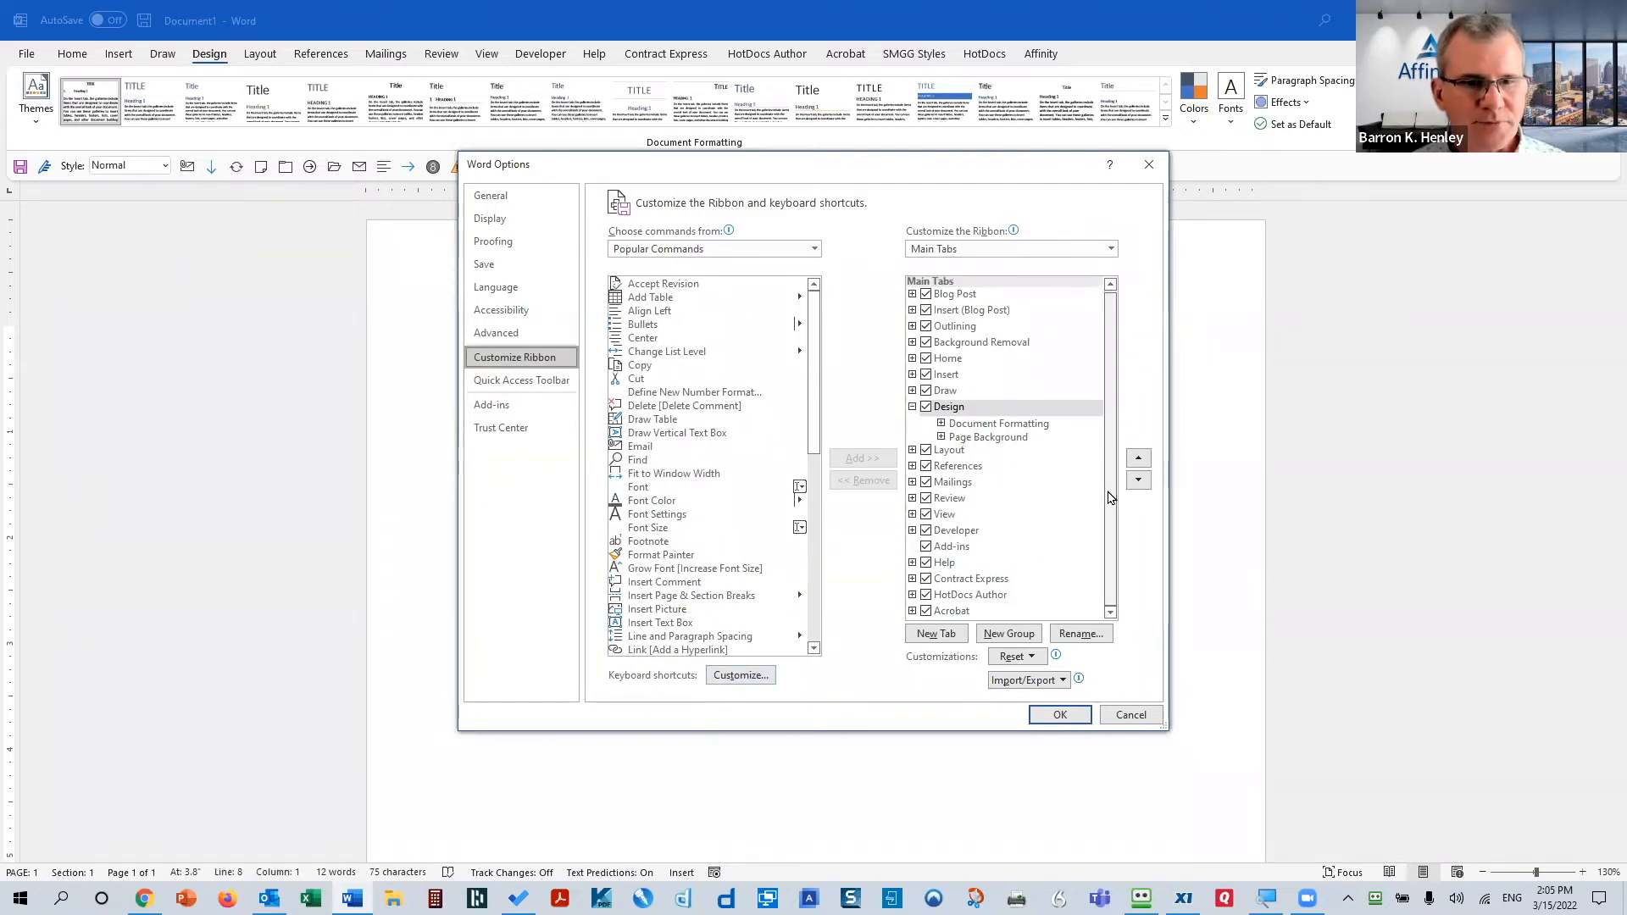
left_click(913, 407)
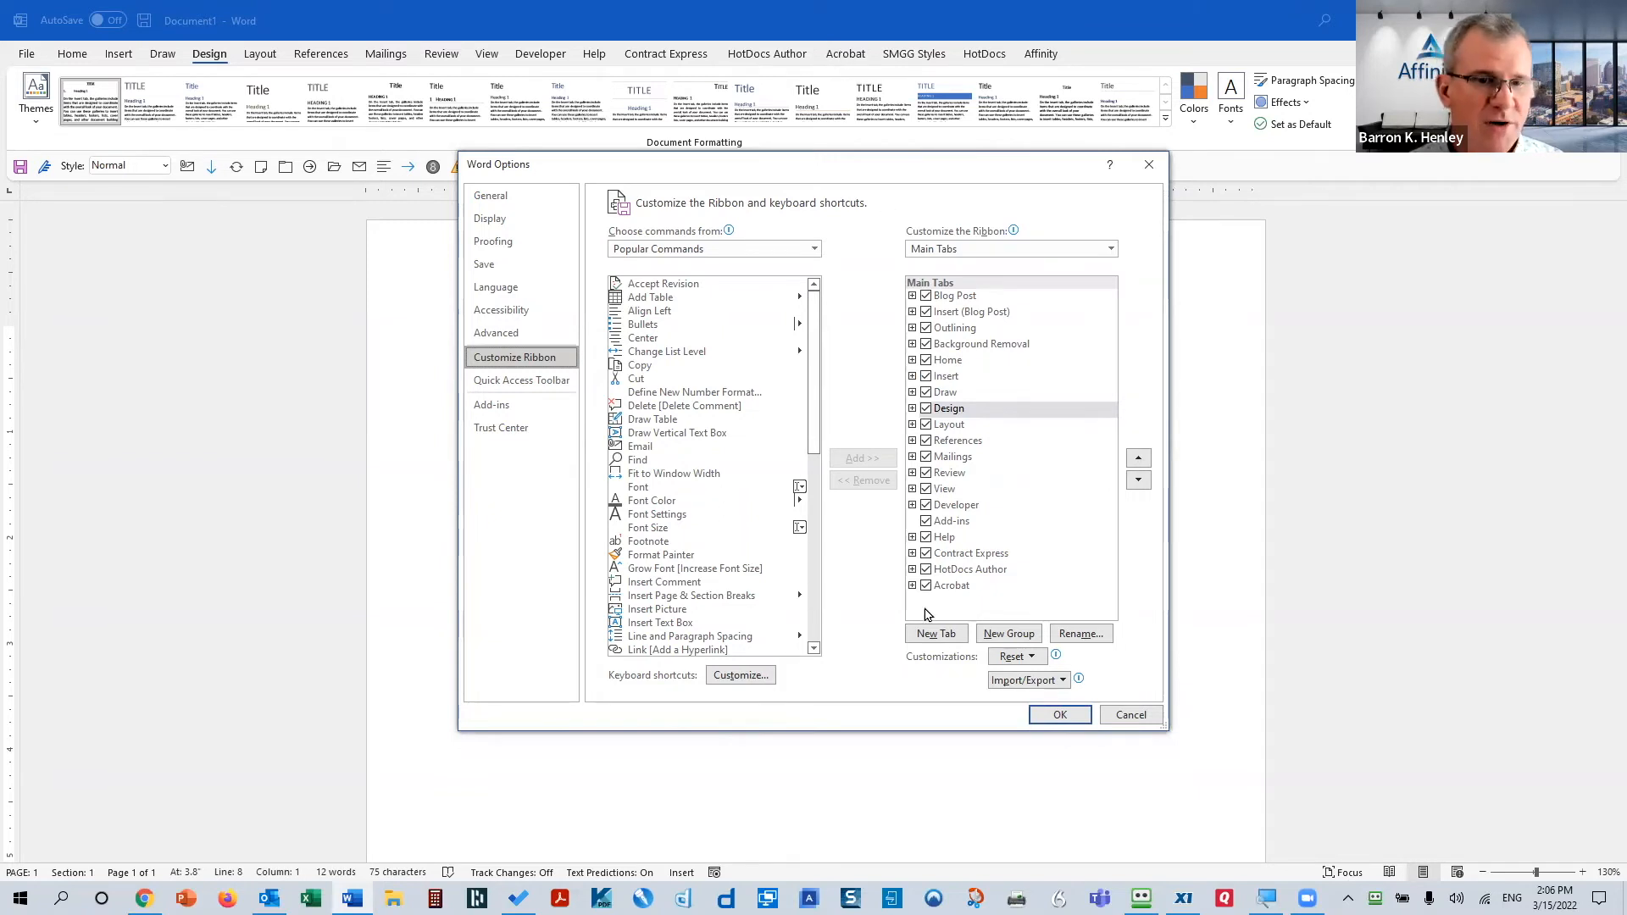
Try hiding the Acrobat and Developer ribbon tabs, turning each one back on
left_click(926, 586)
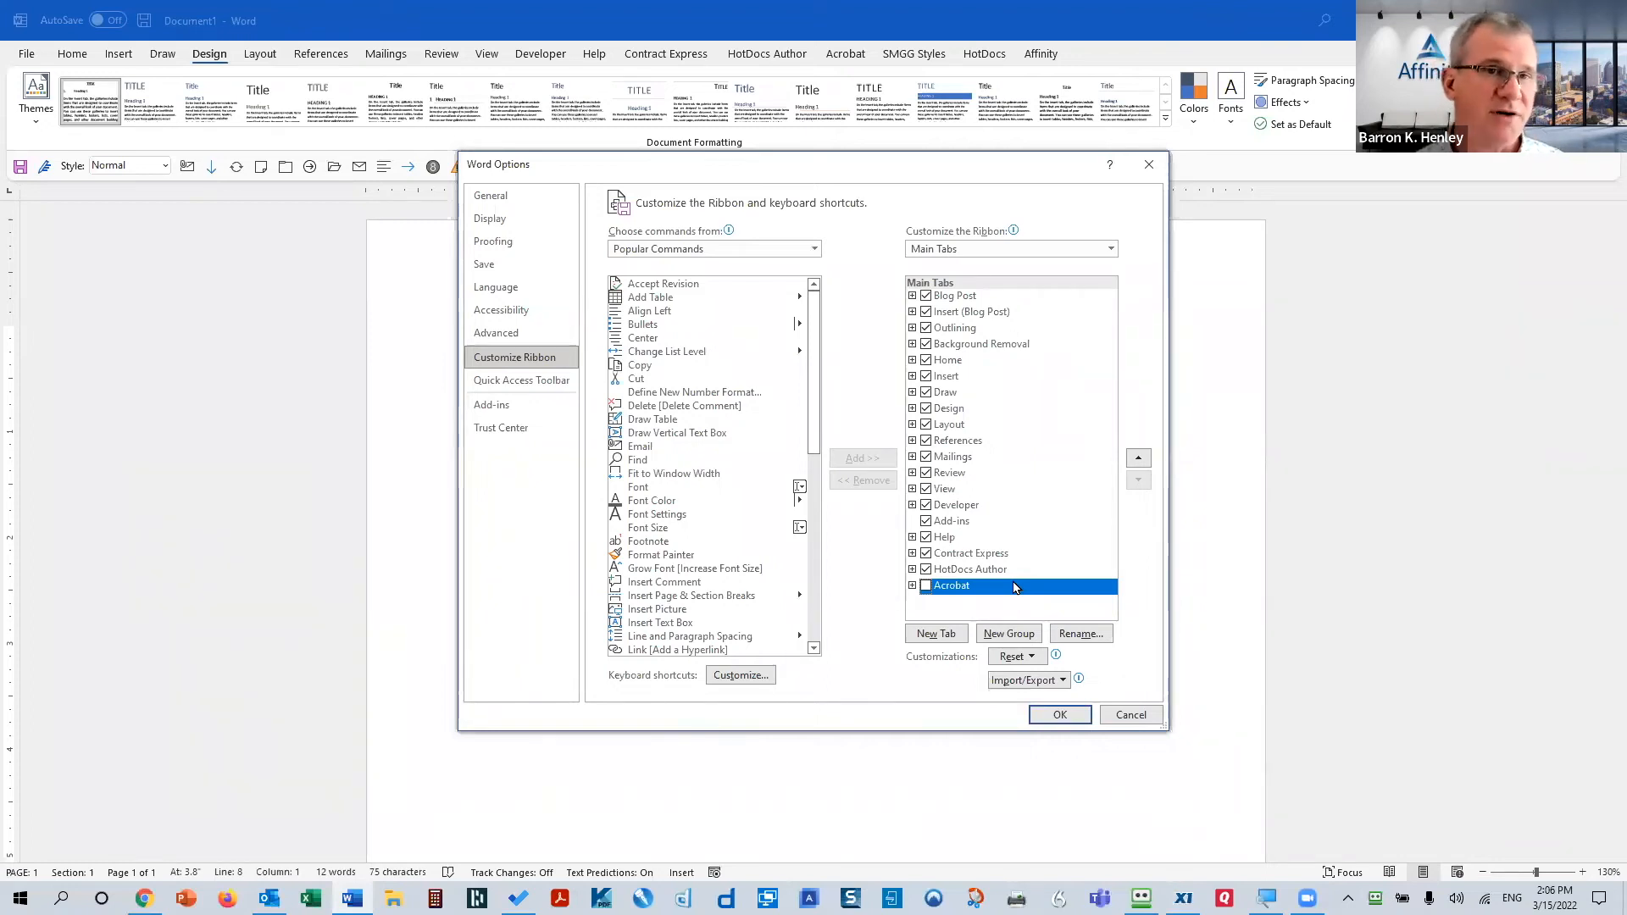
left_click(927, 587)
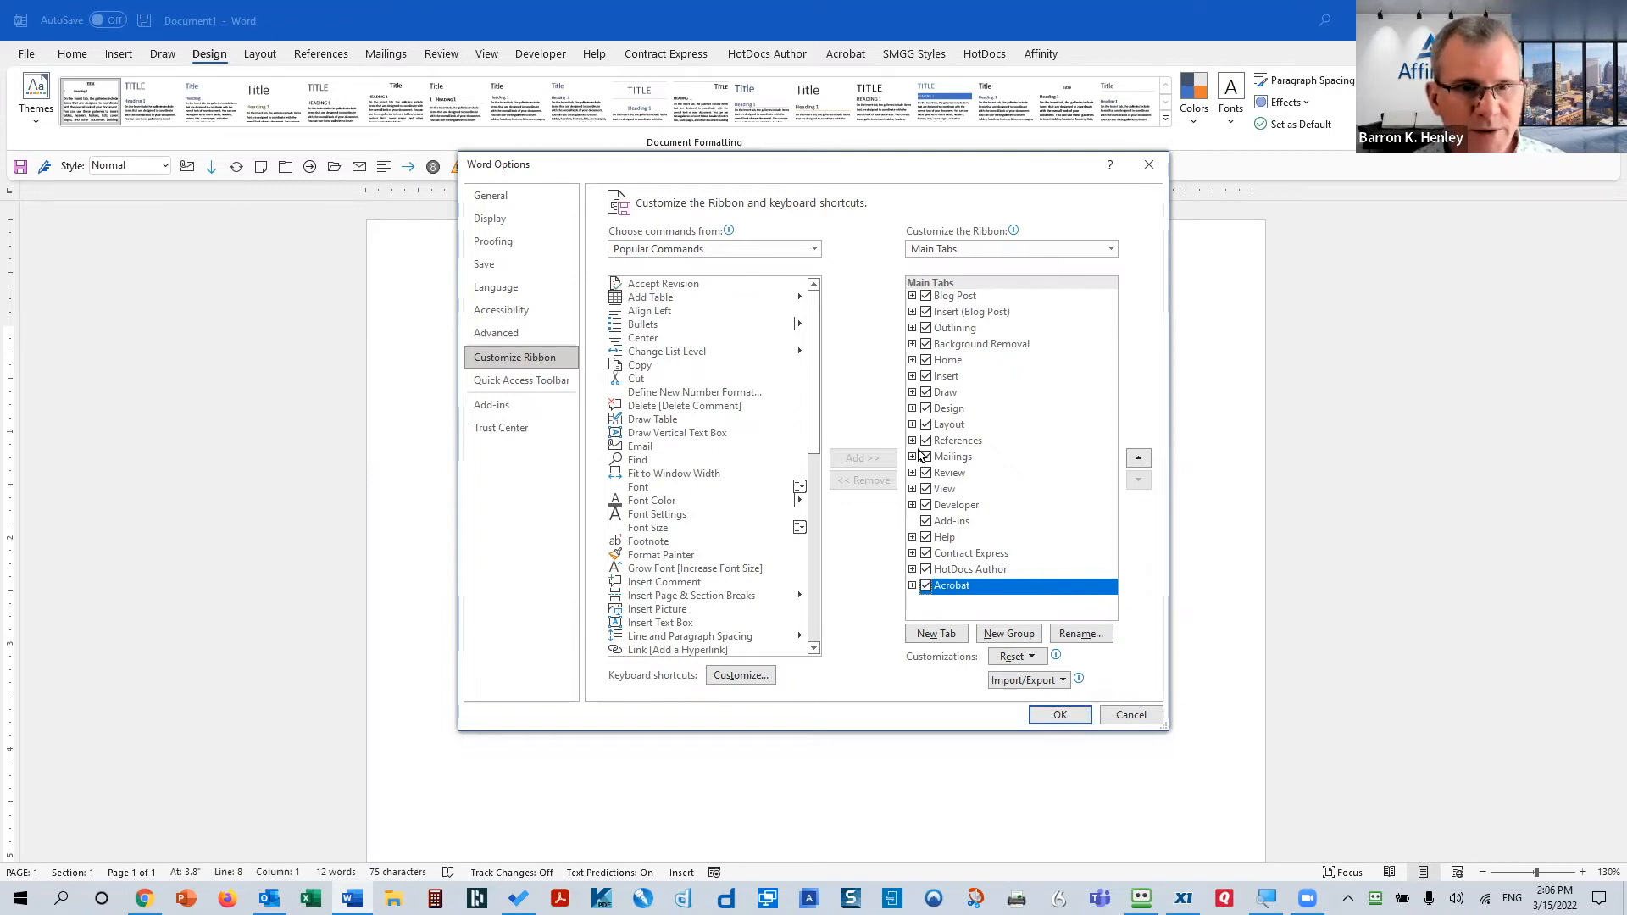
left_click(926, 505)
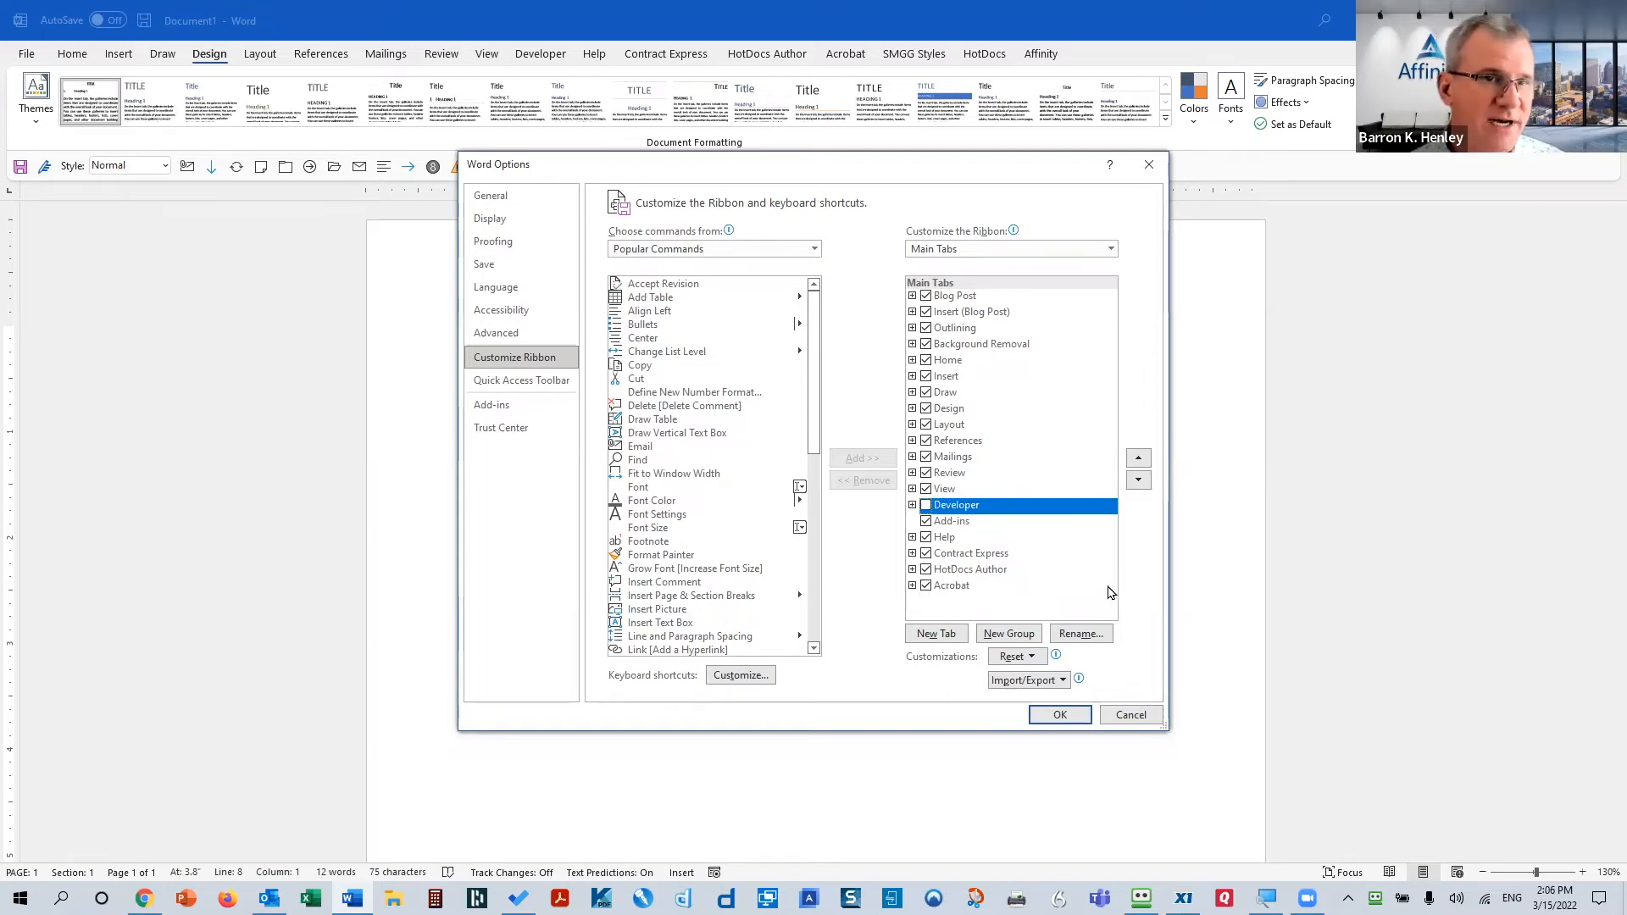
left_click(926, 506)
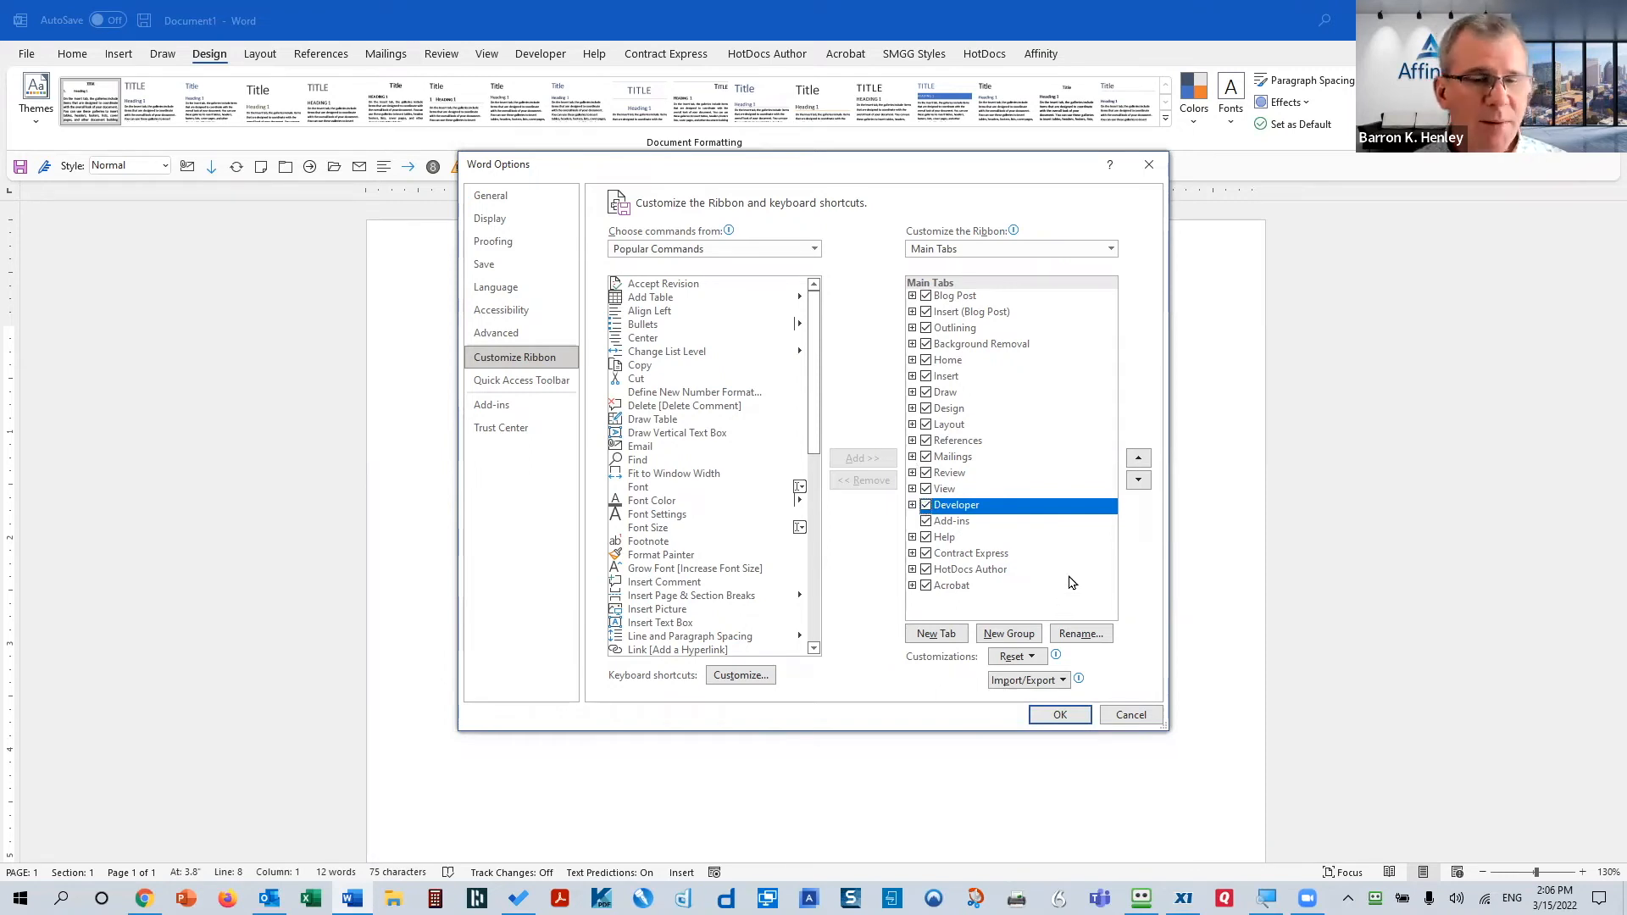
Try adding a new custom ribbon tab after Developer and cancel the Word options
left_click(953, 638)
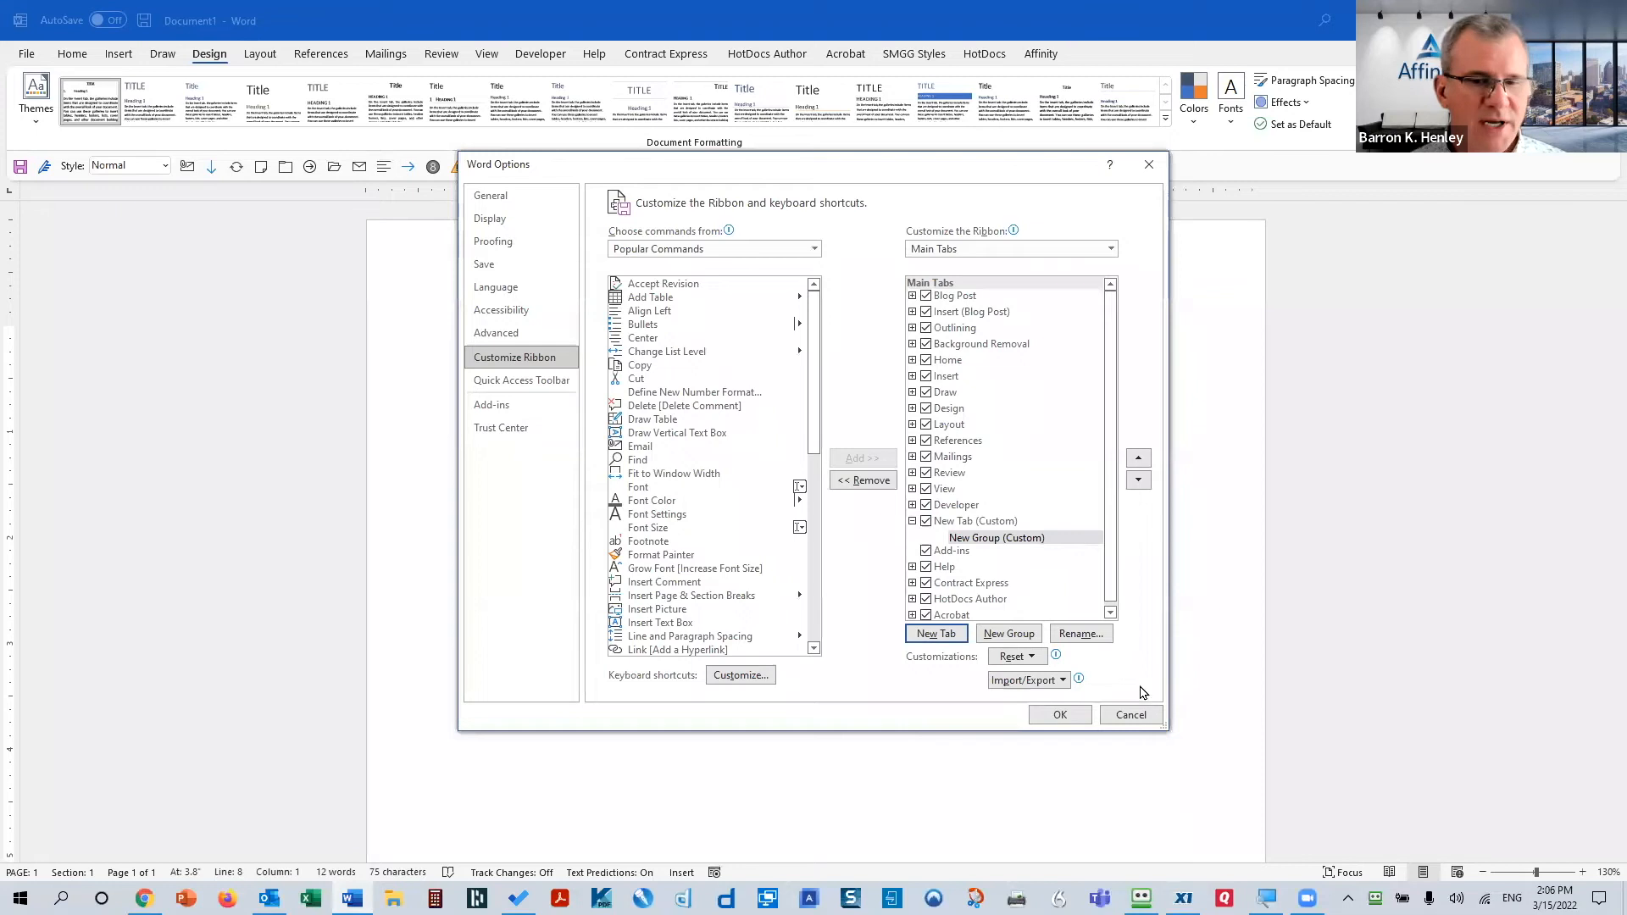
left_click(1131, 716)
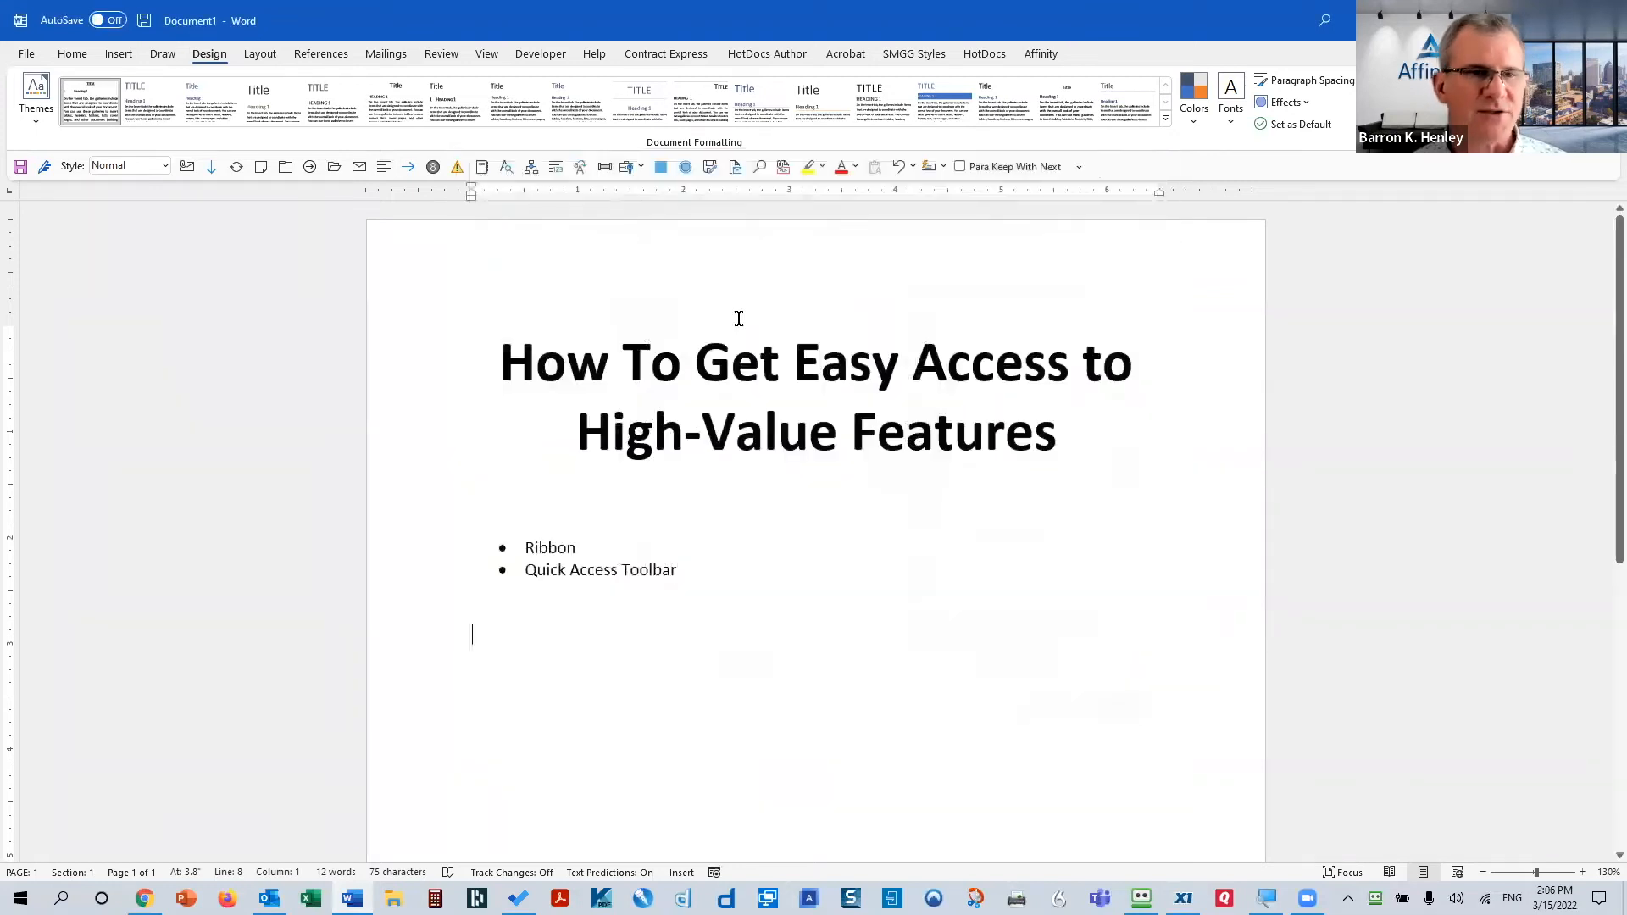
Open the ribbon customization in the Word options with the Home tab's groups expanded
left_click(72, 54)
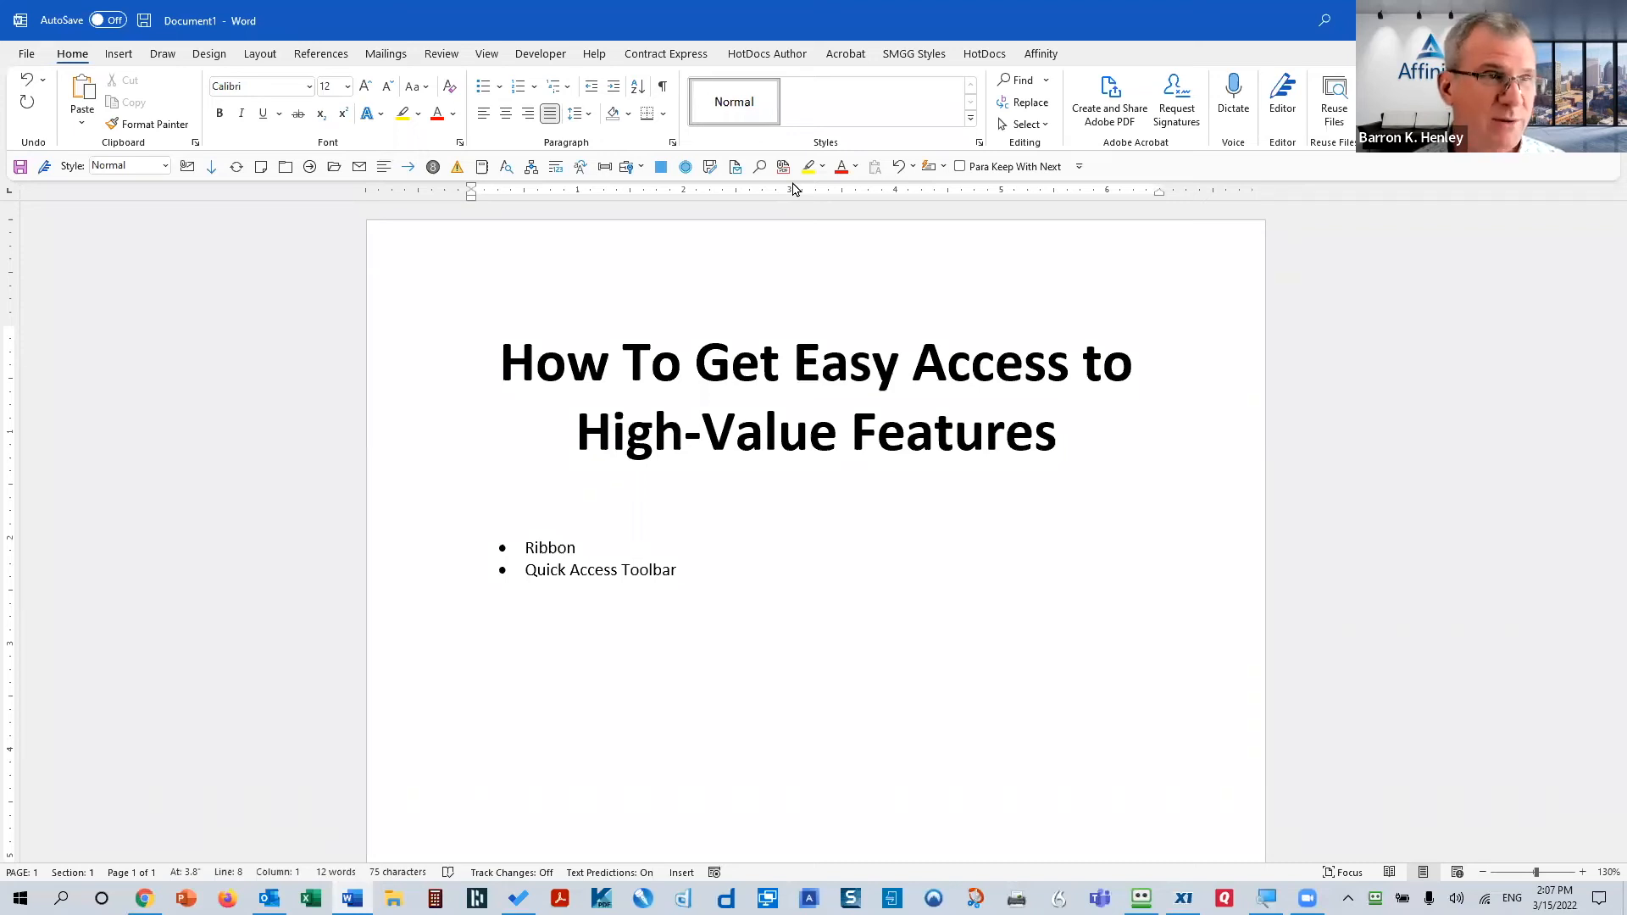
left_click(26, 56)
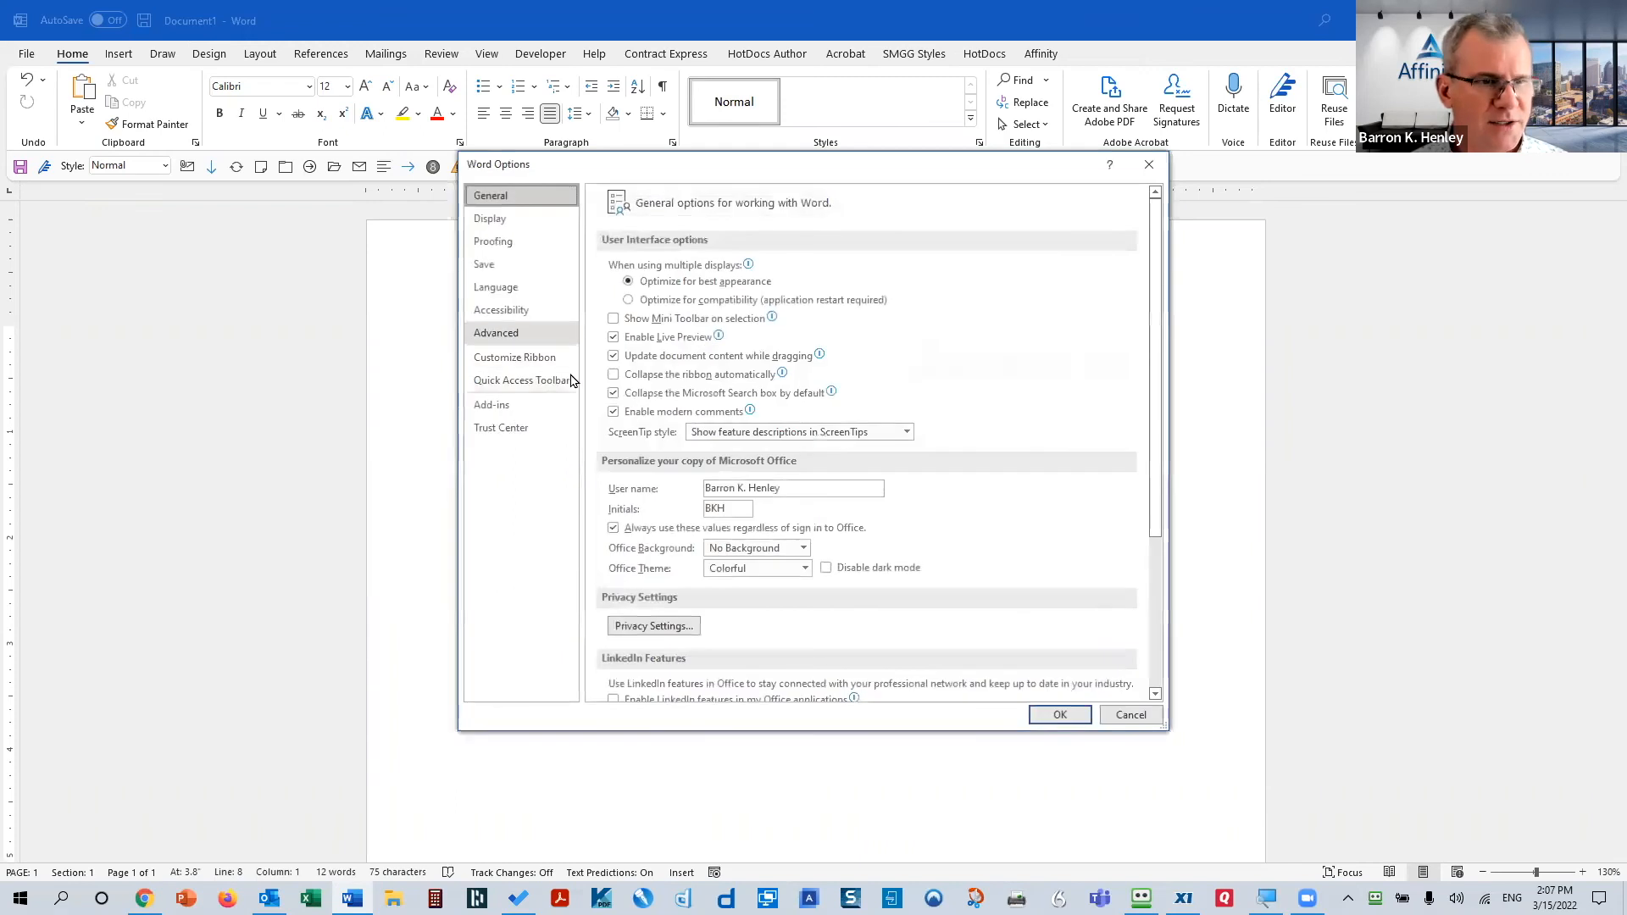
left_click(547, 358)
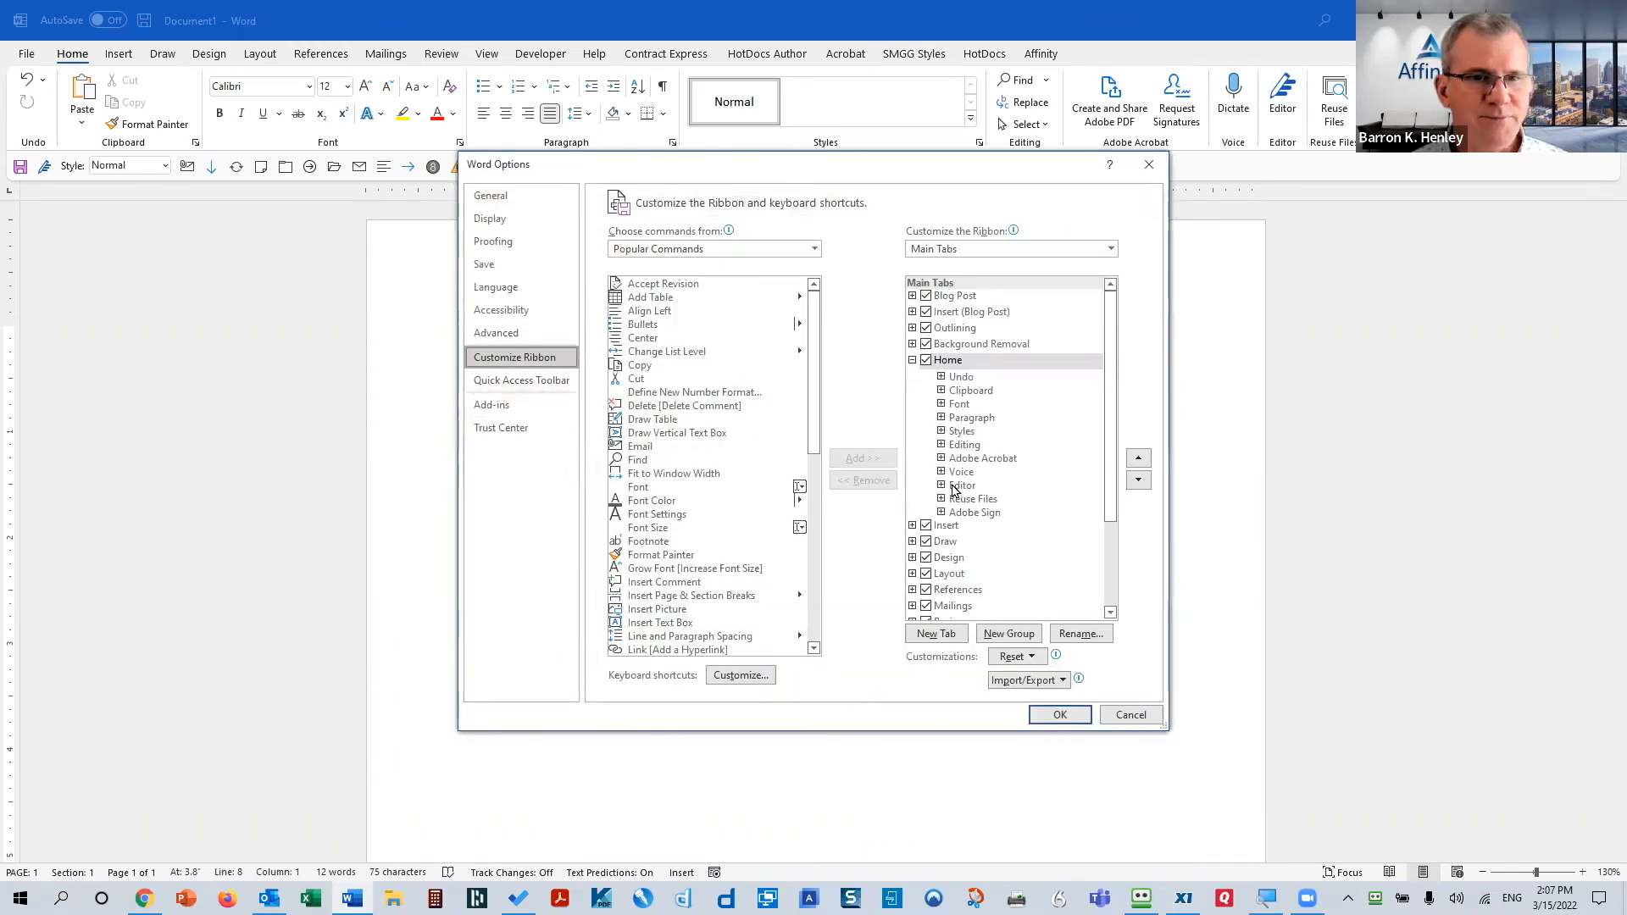
left_click(913, 361)
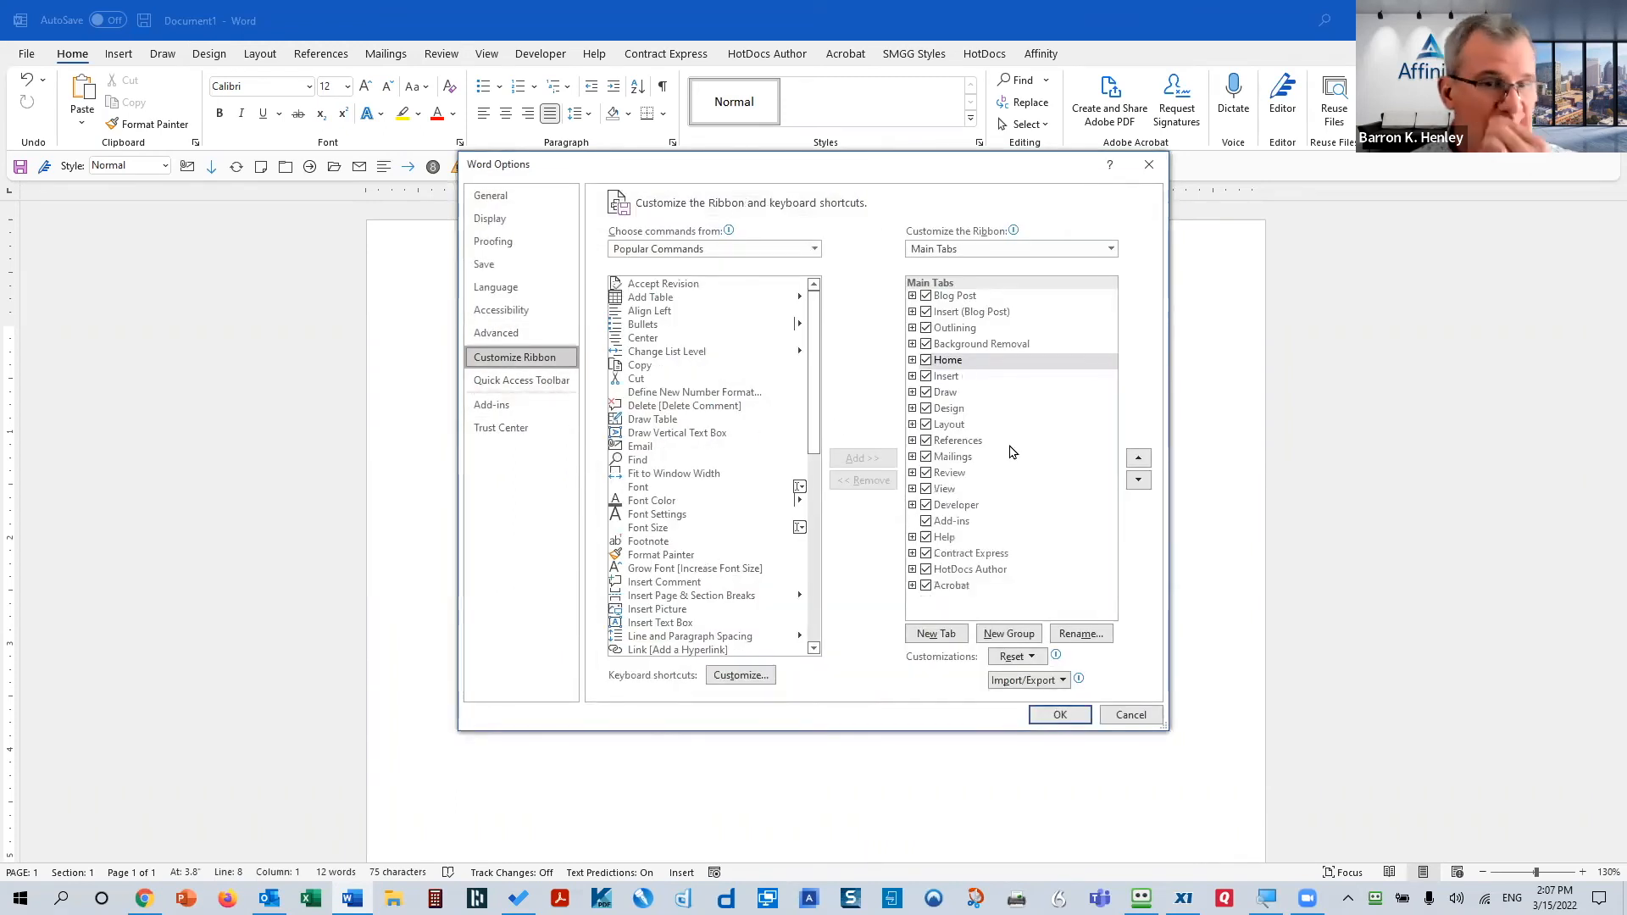
left_click(913, 361)
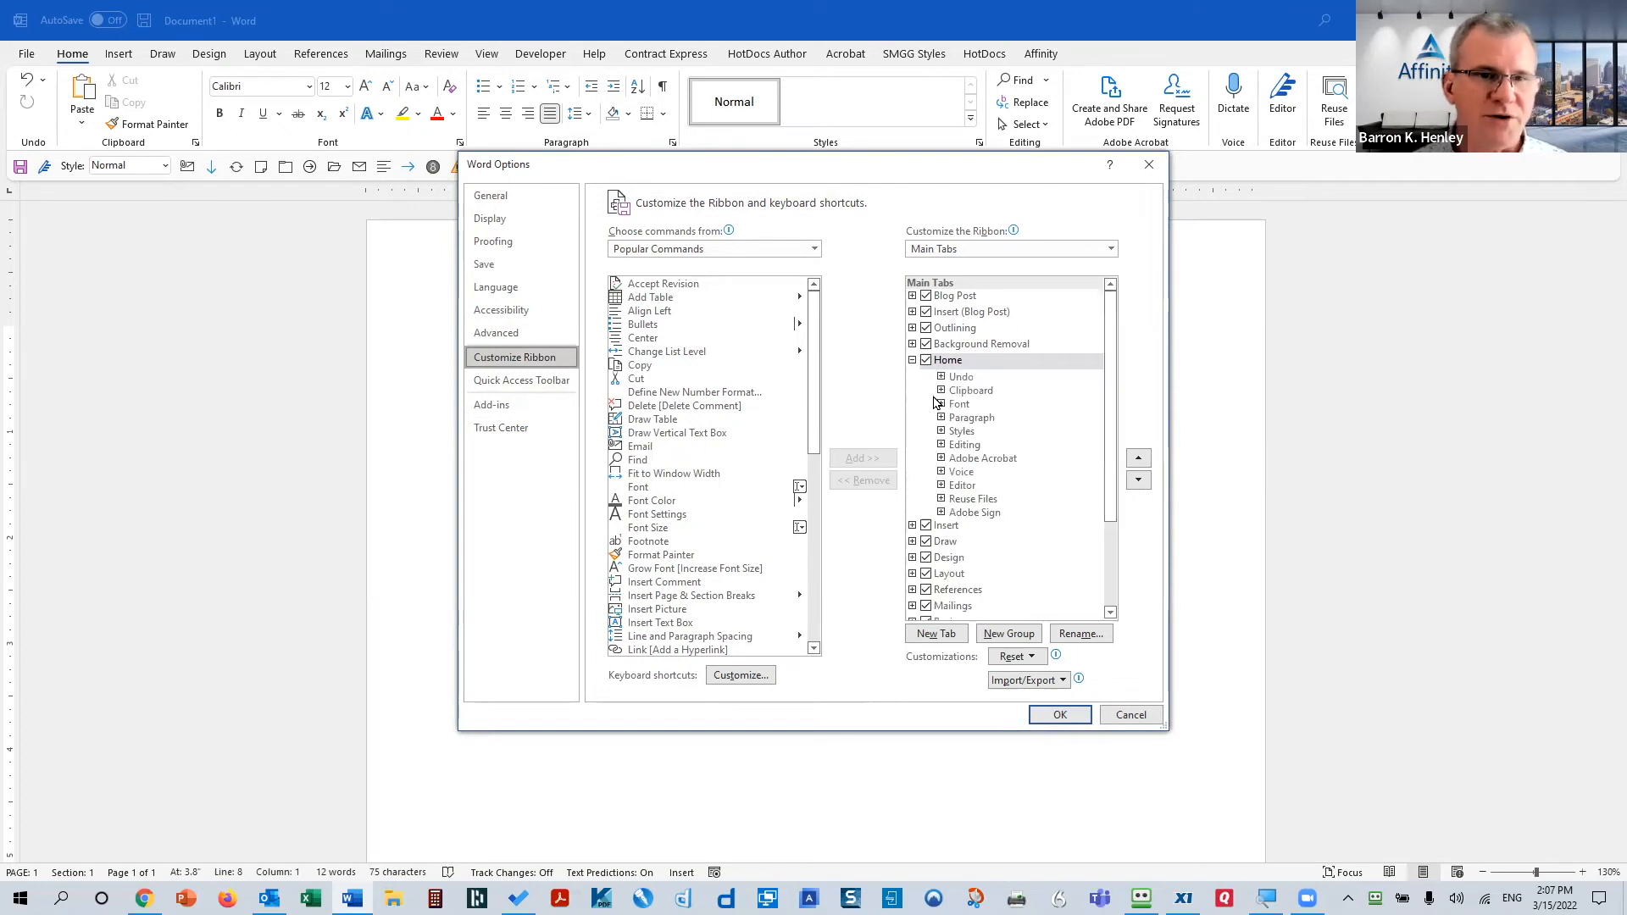
Examine the Home tab's Undo group and its Undo and Redo commands, checking which of them can be removed
left_click(964, 378)
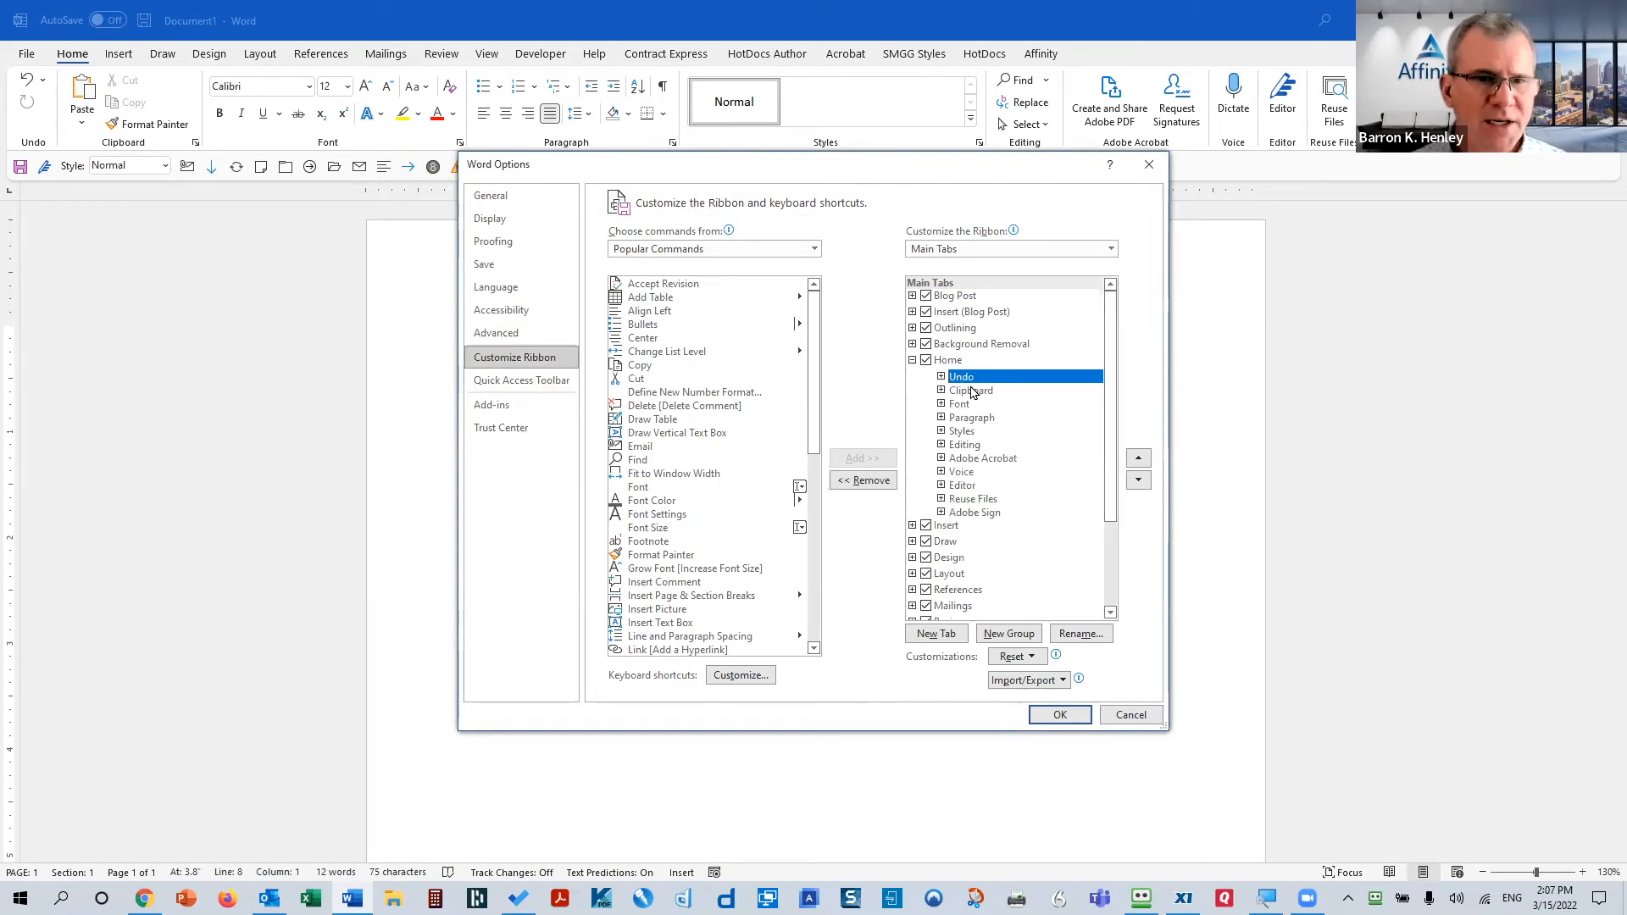
left_click(941, 377)
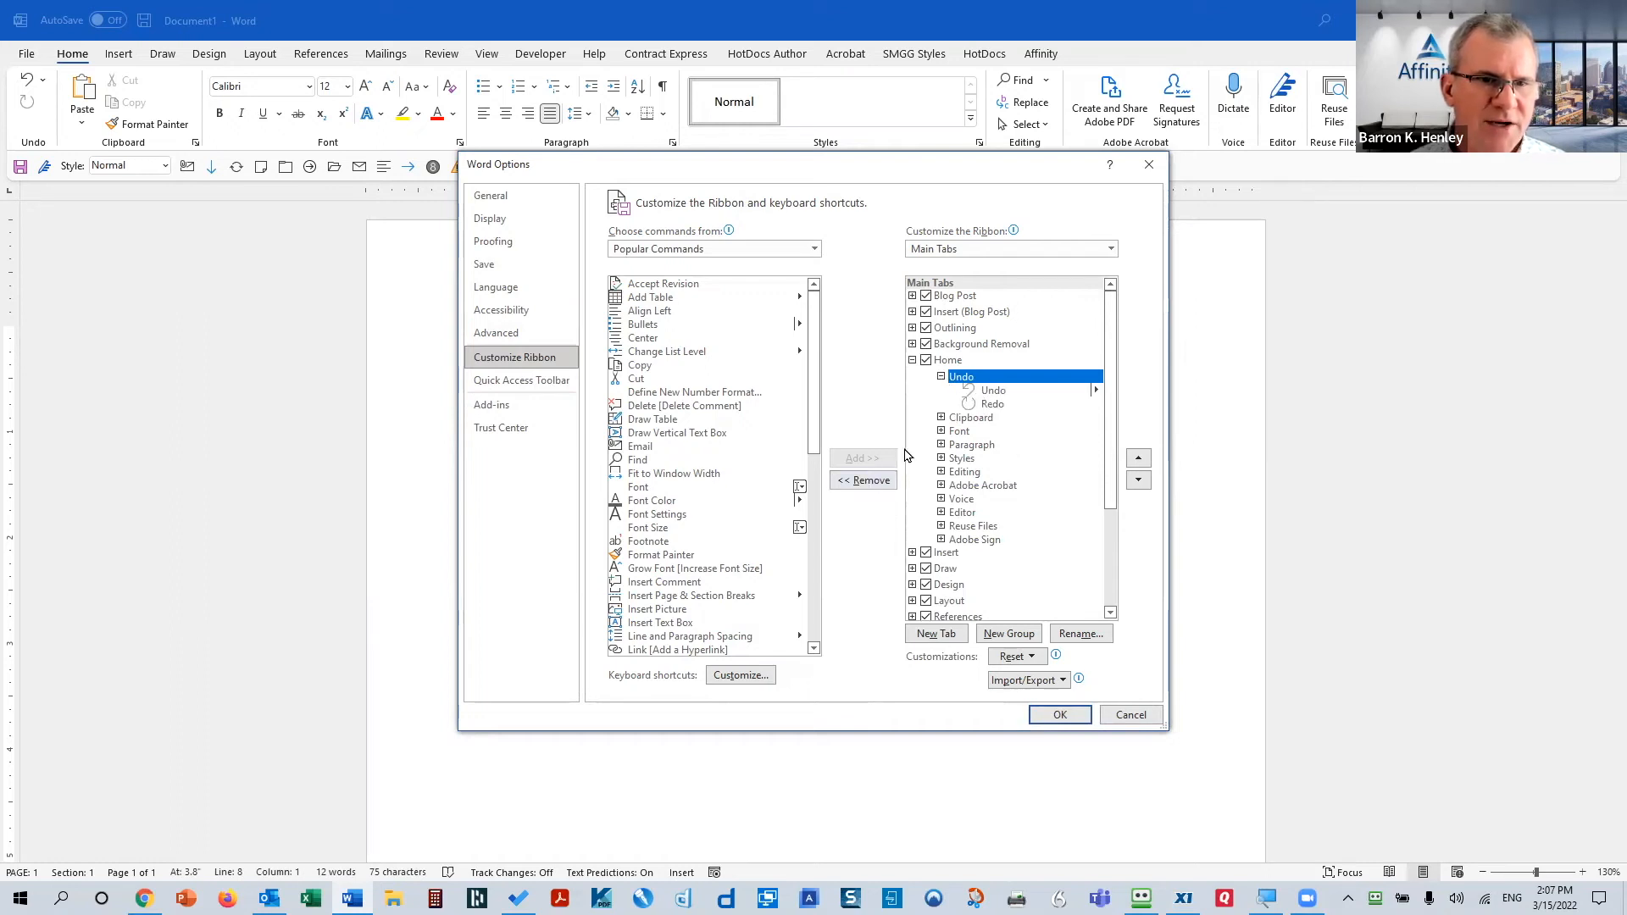
left_click(992, 393)
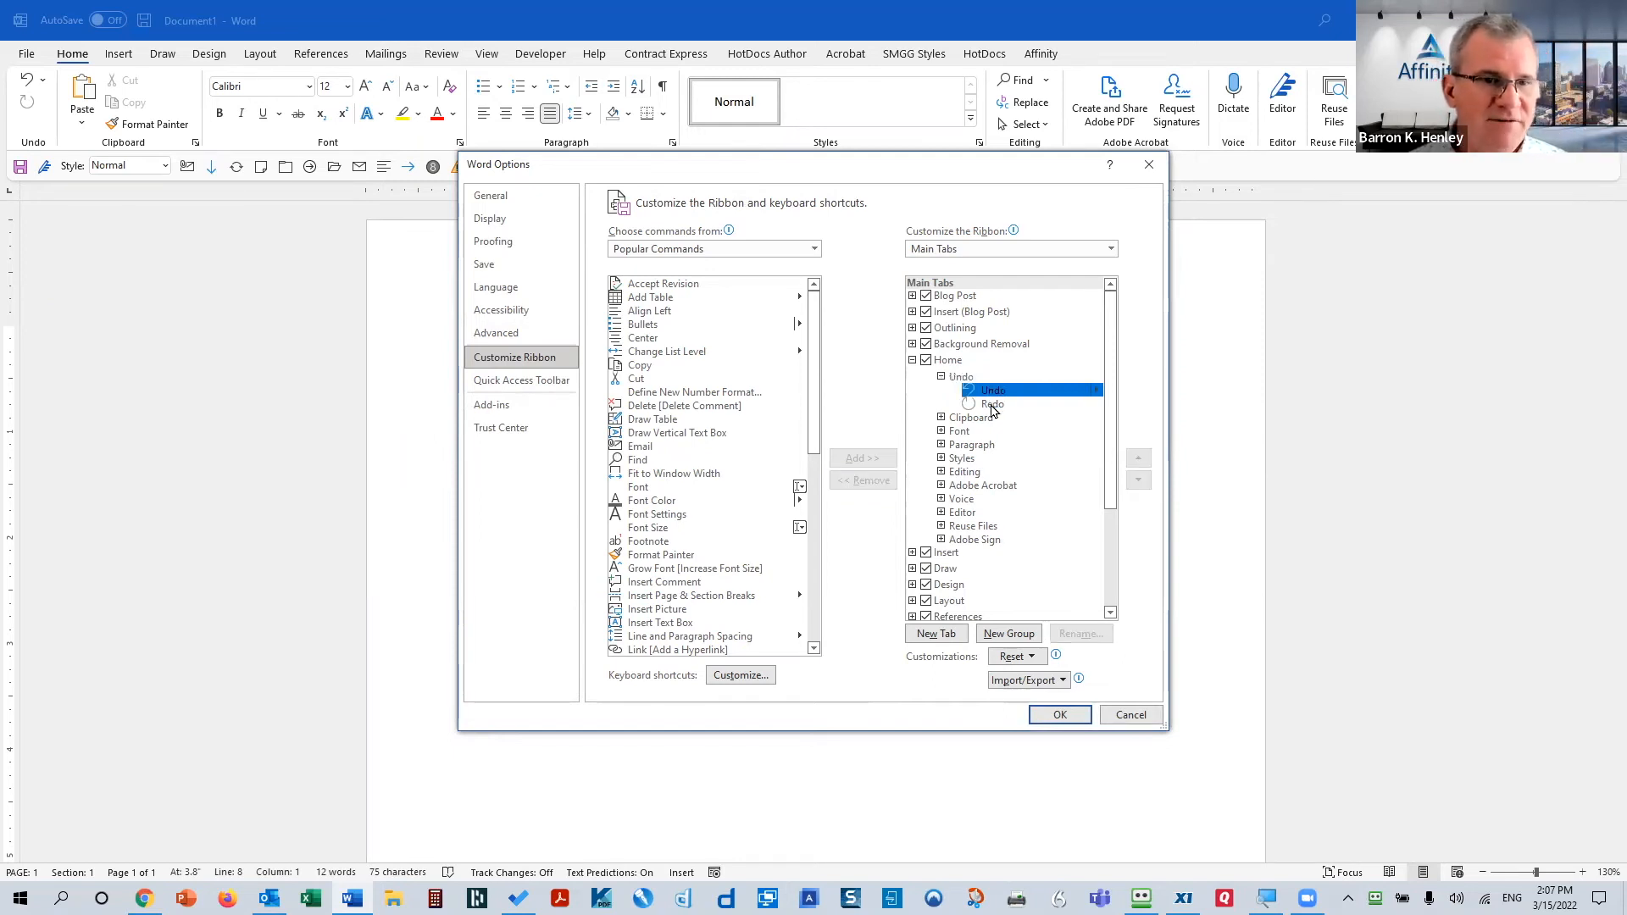
left_click(999, 406)
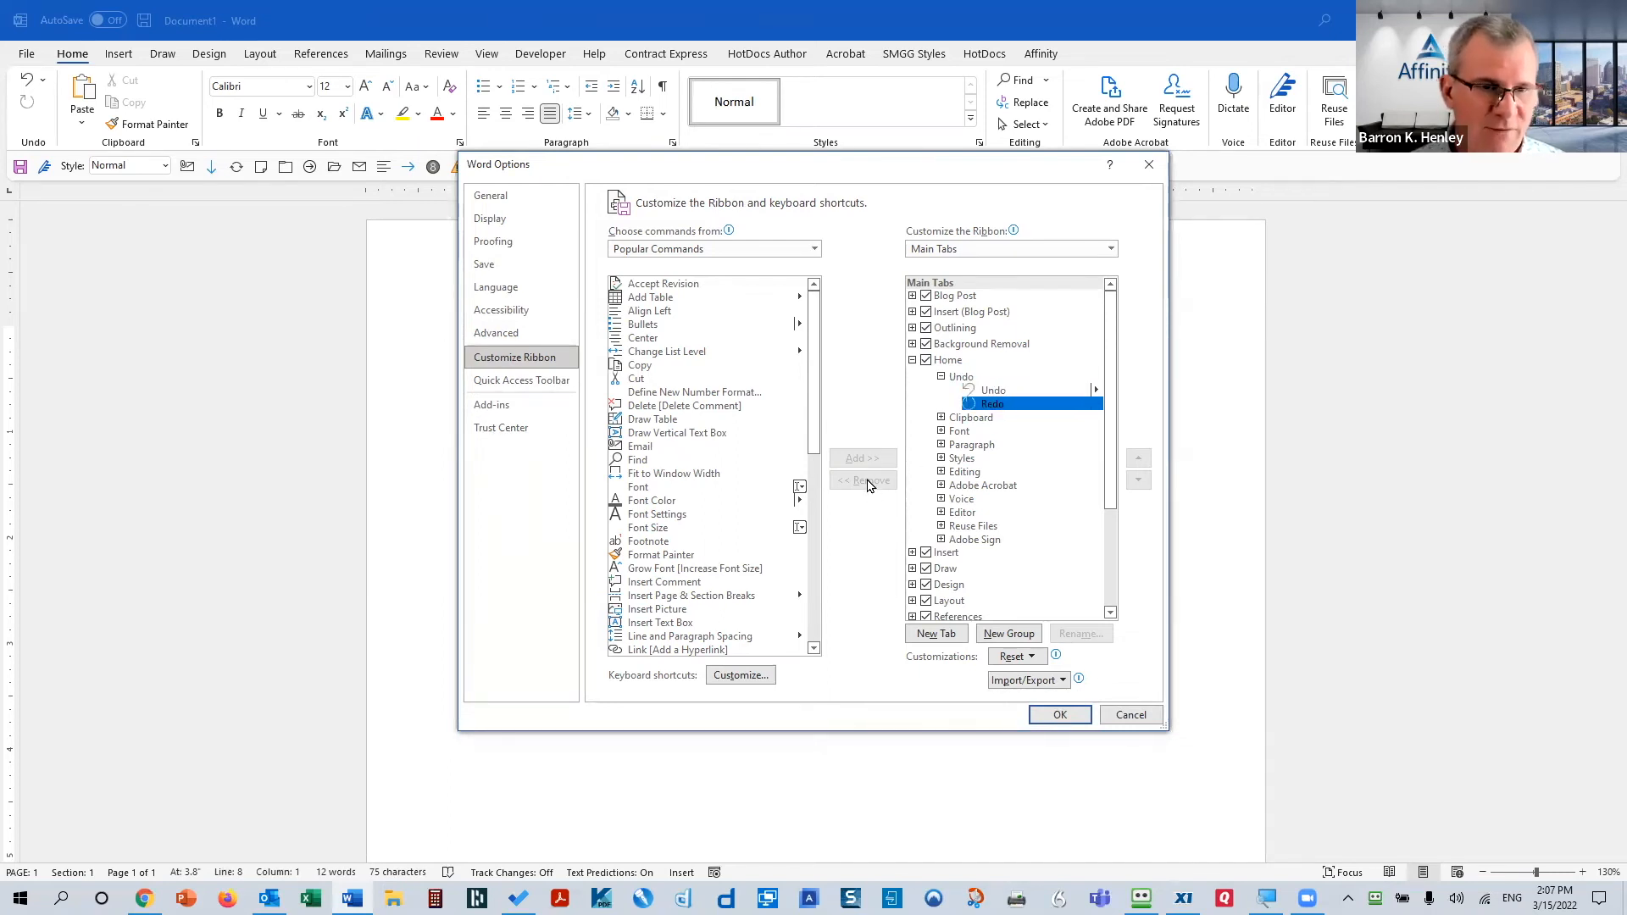
left_click(960, 378)
left_click(1002, 405)
left_click(996, 392)
left_click(963, 379)
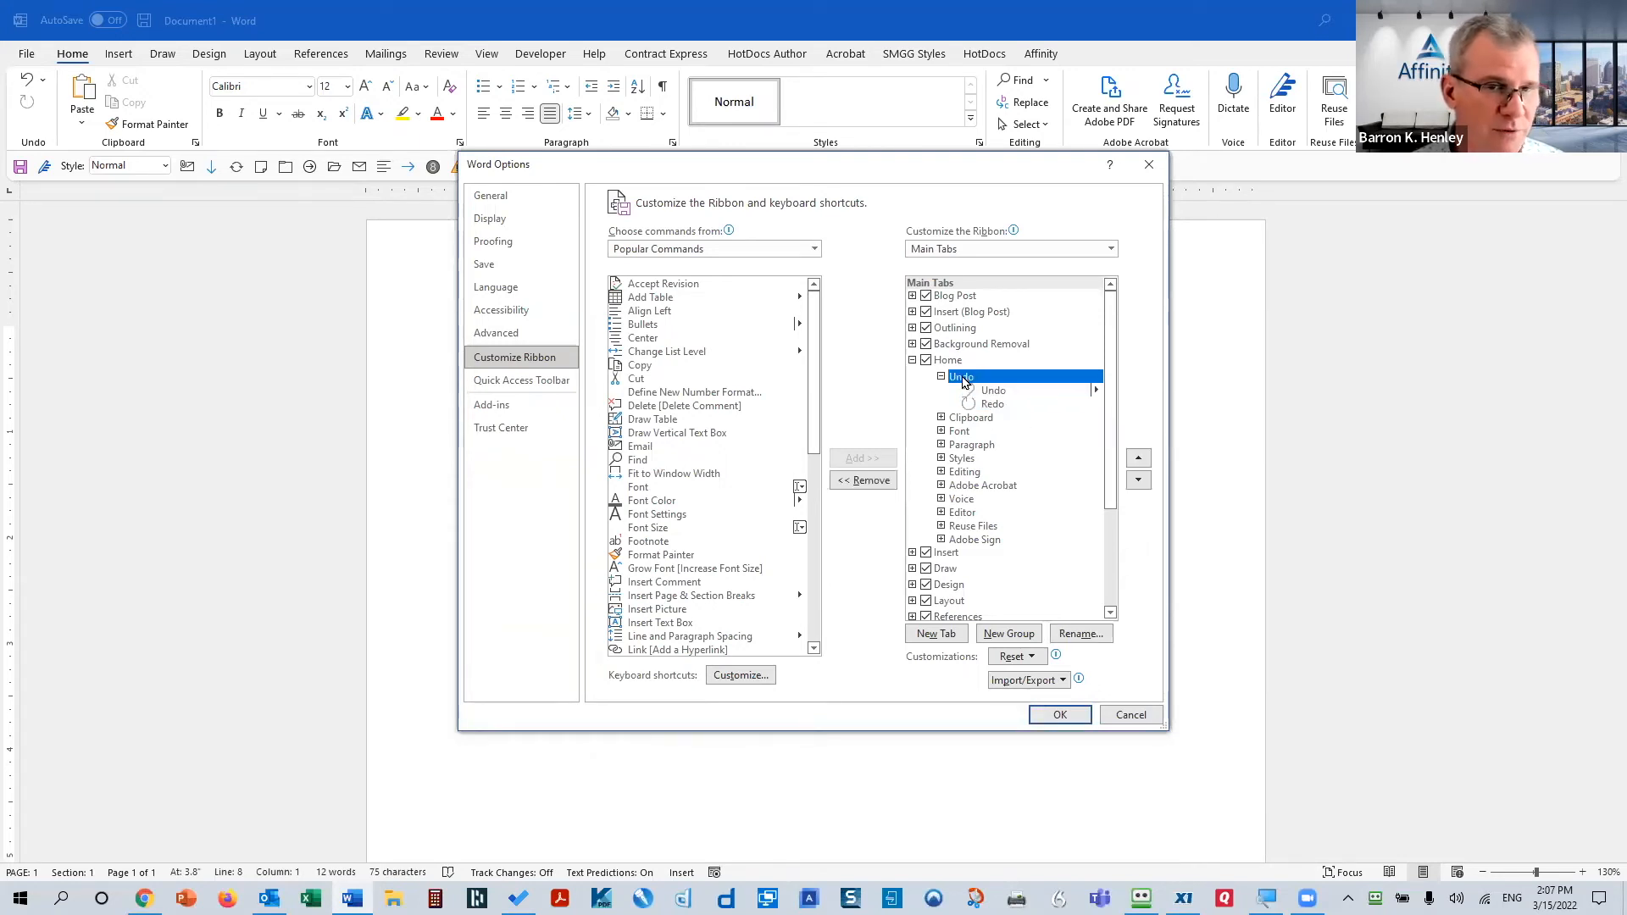
Check whether the Home tab's built-in Undo group accepts added commands or lets its Undo command be removed, and collapse the Home tab
left_click(675, 420)
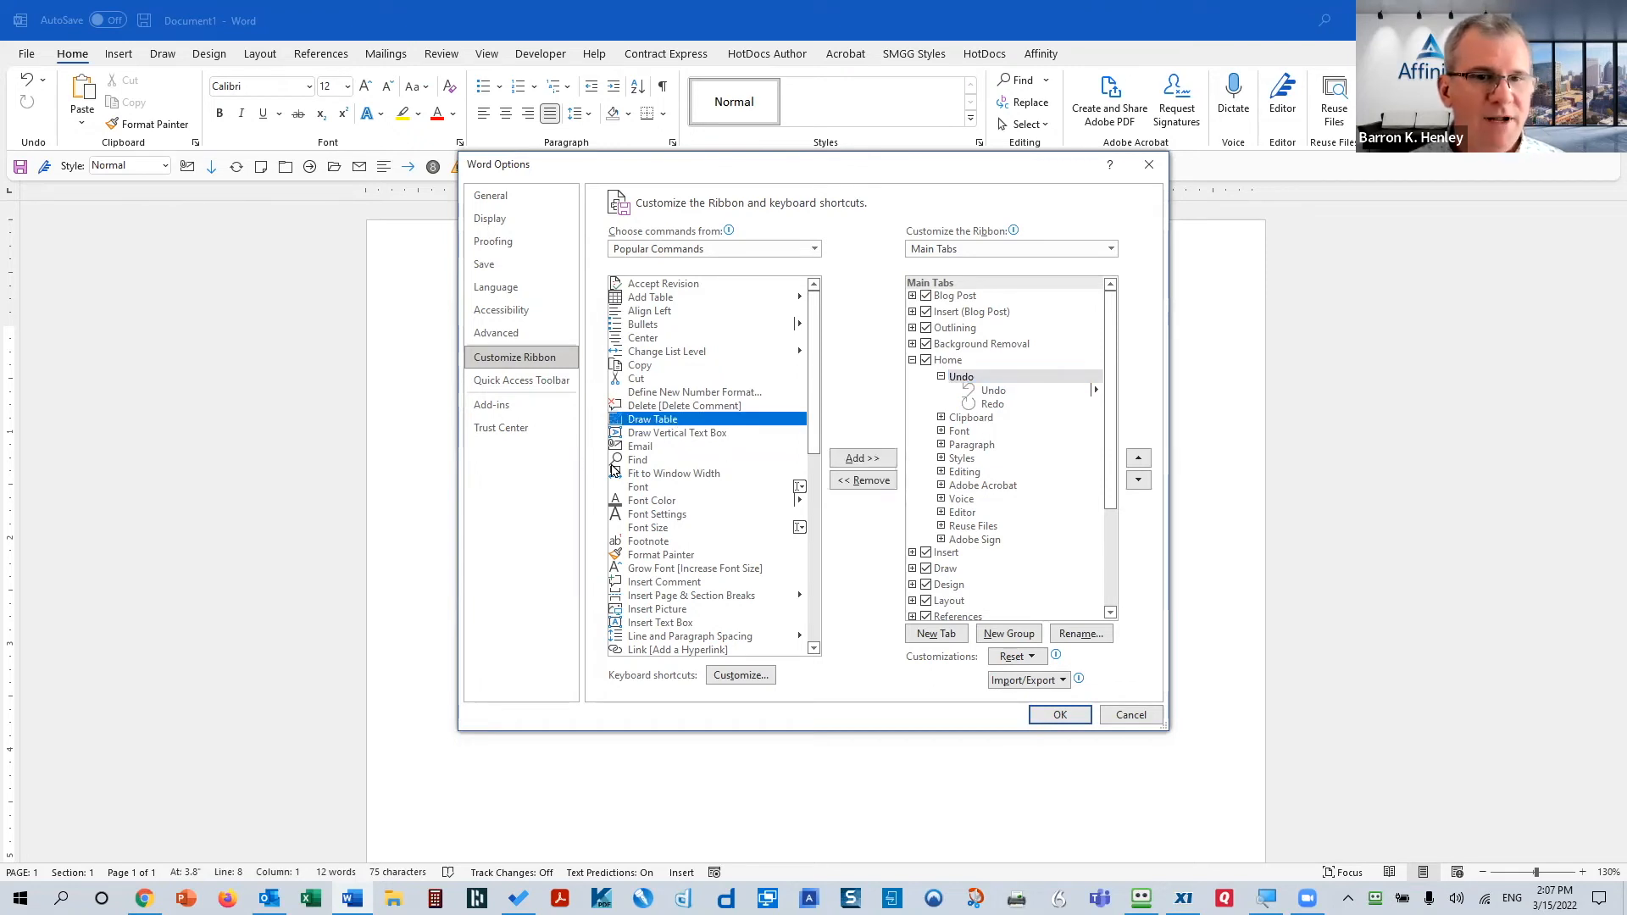
left_click(674, 501)
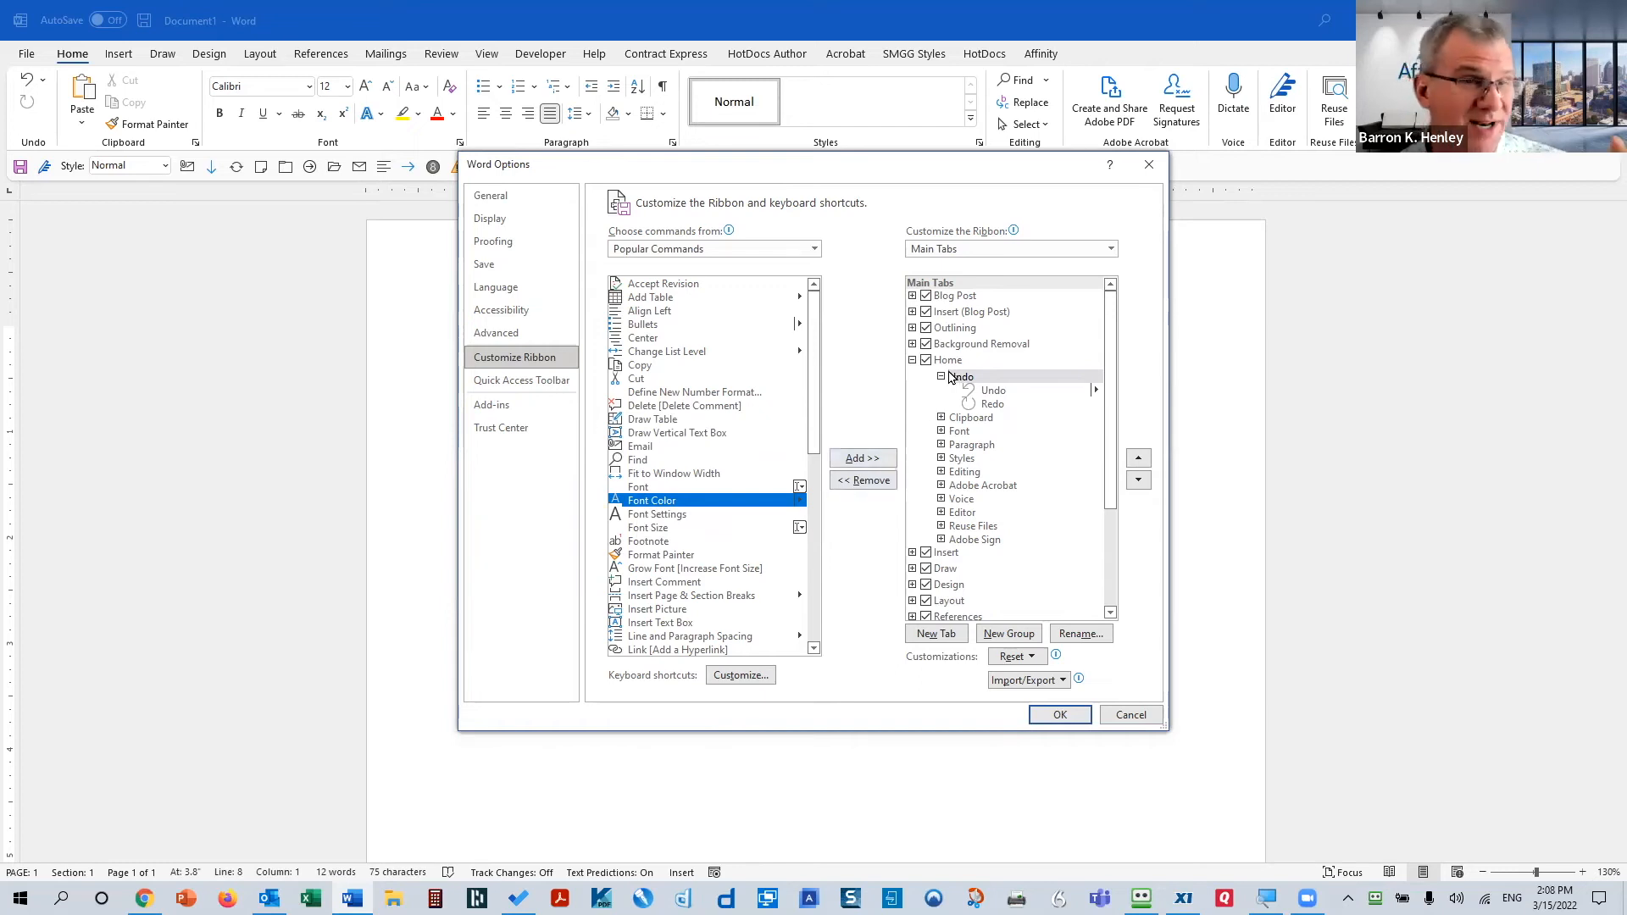
left_click(1003, 391)
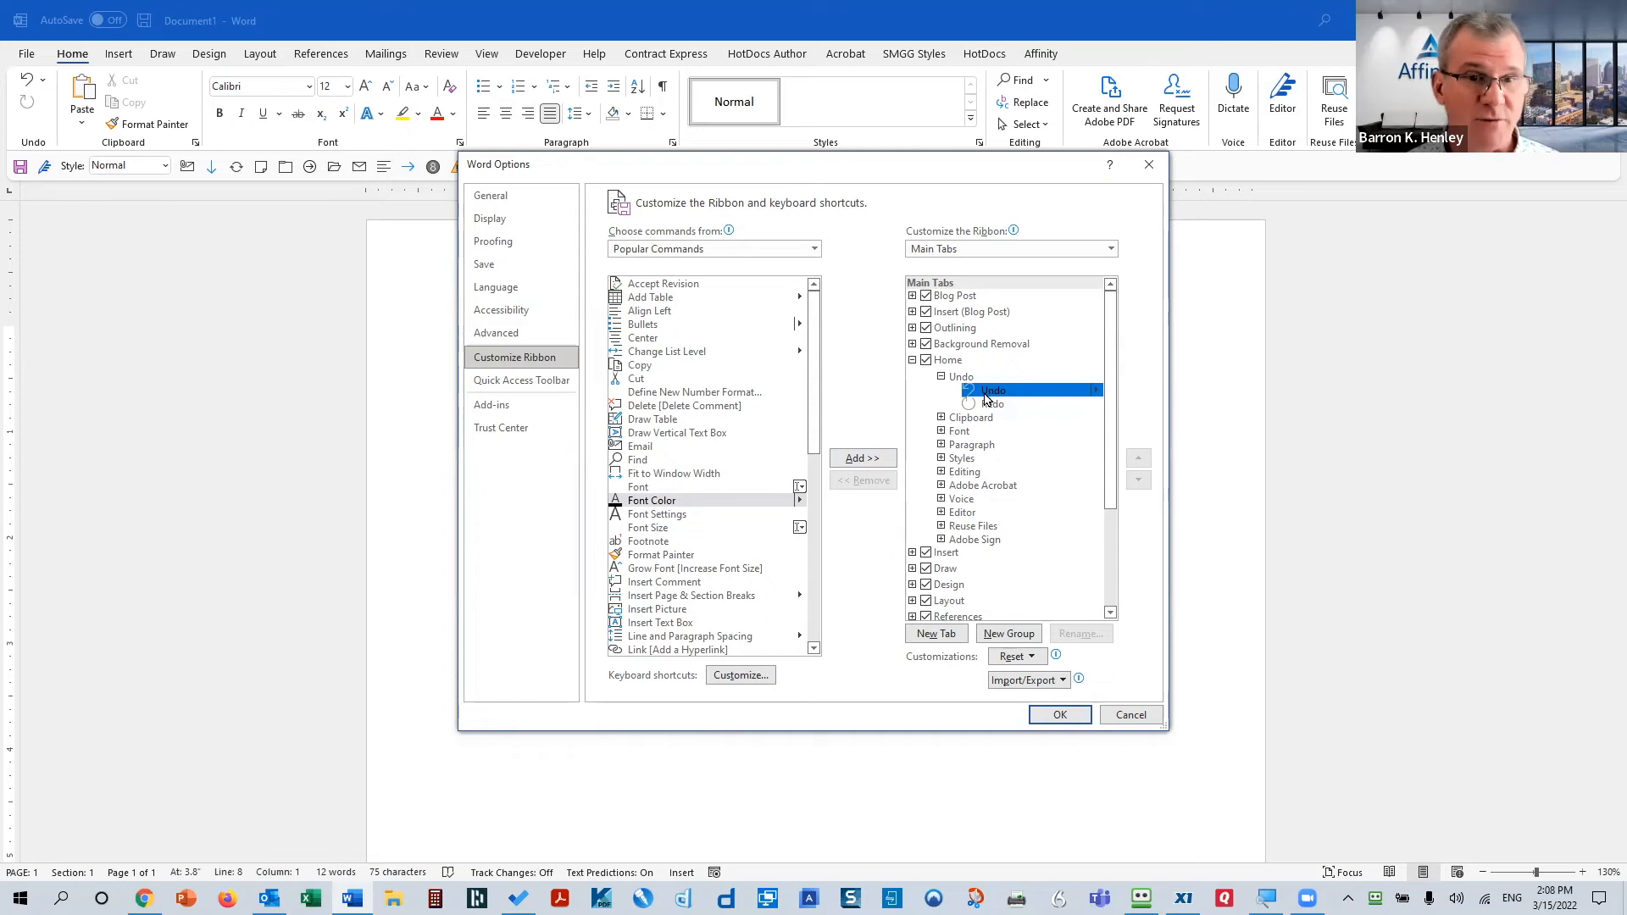
left_click(912, 362)
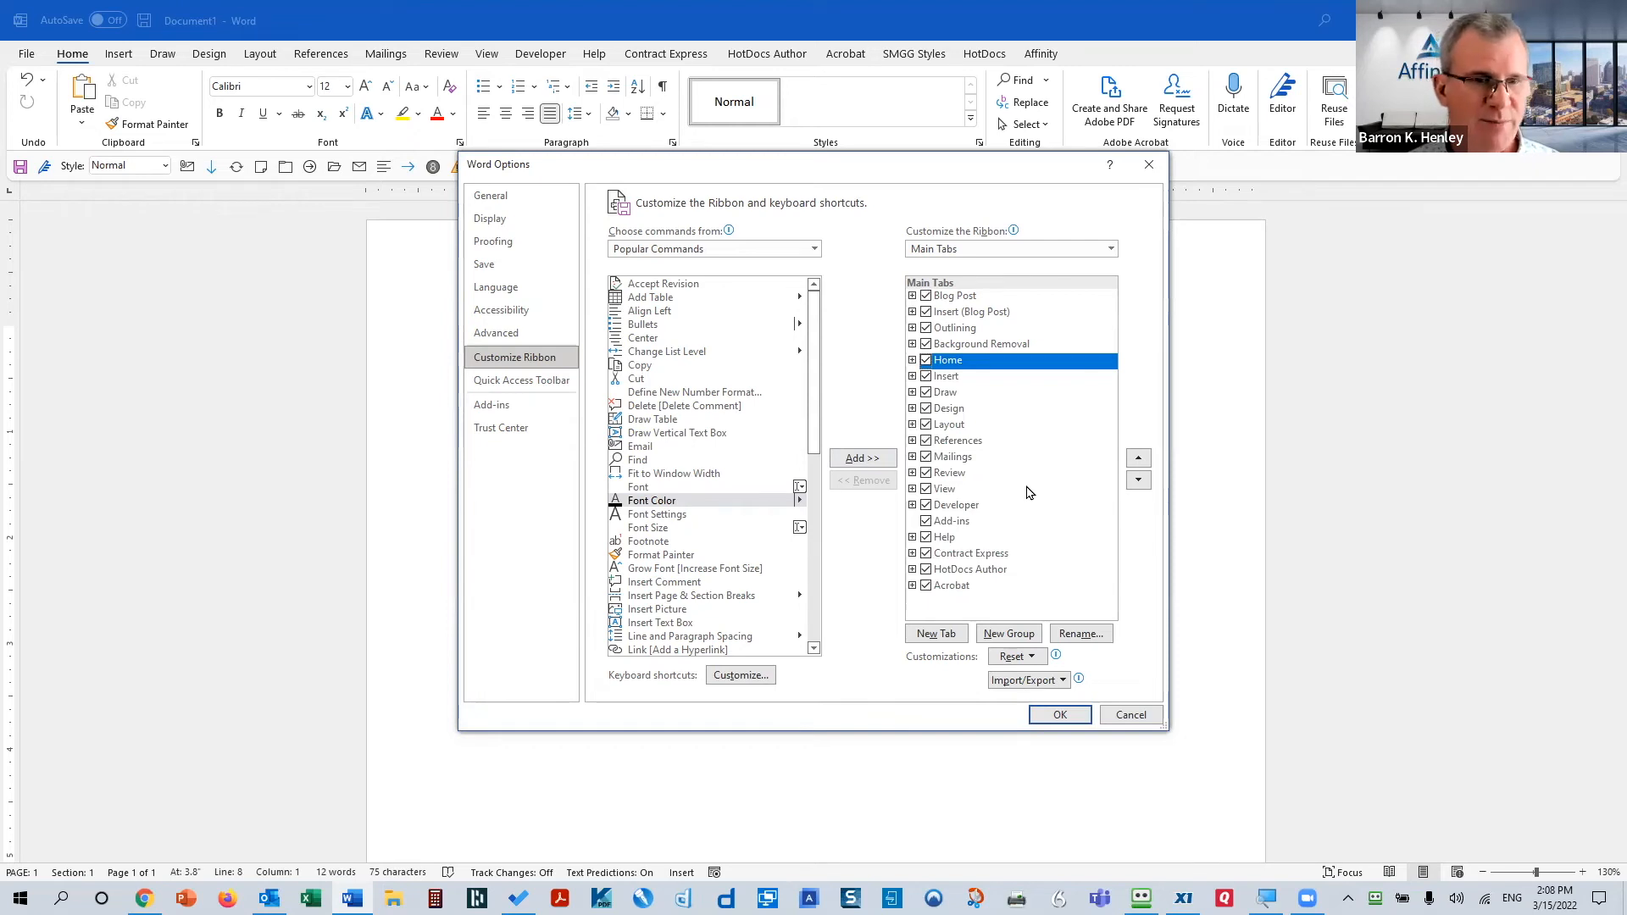
Add a new custom ribbon tab after Home and rename it with the owner's first name
left_click(943, 636)
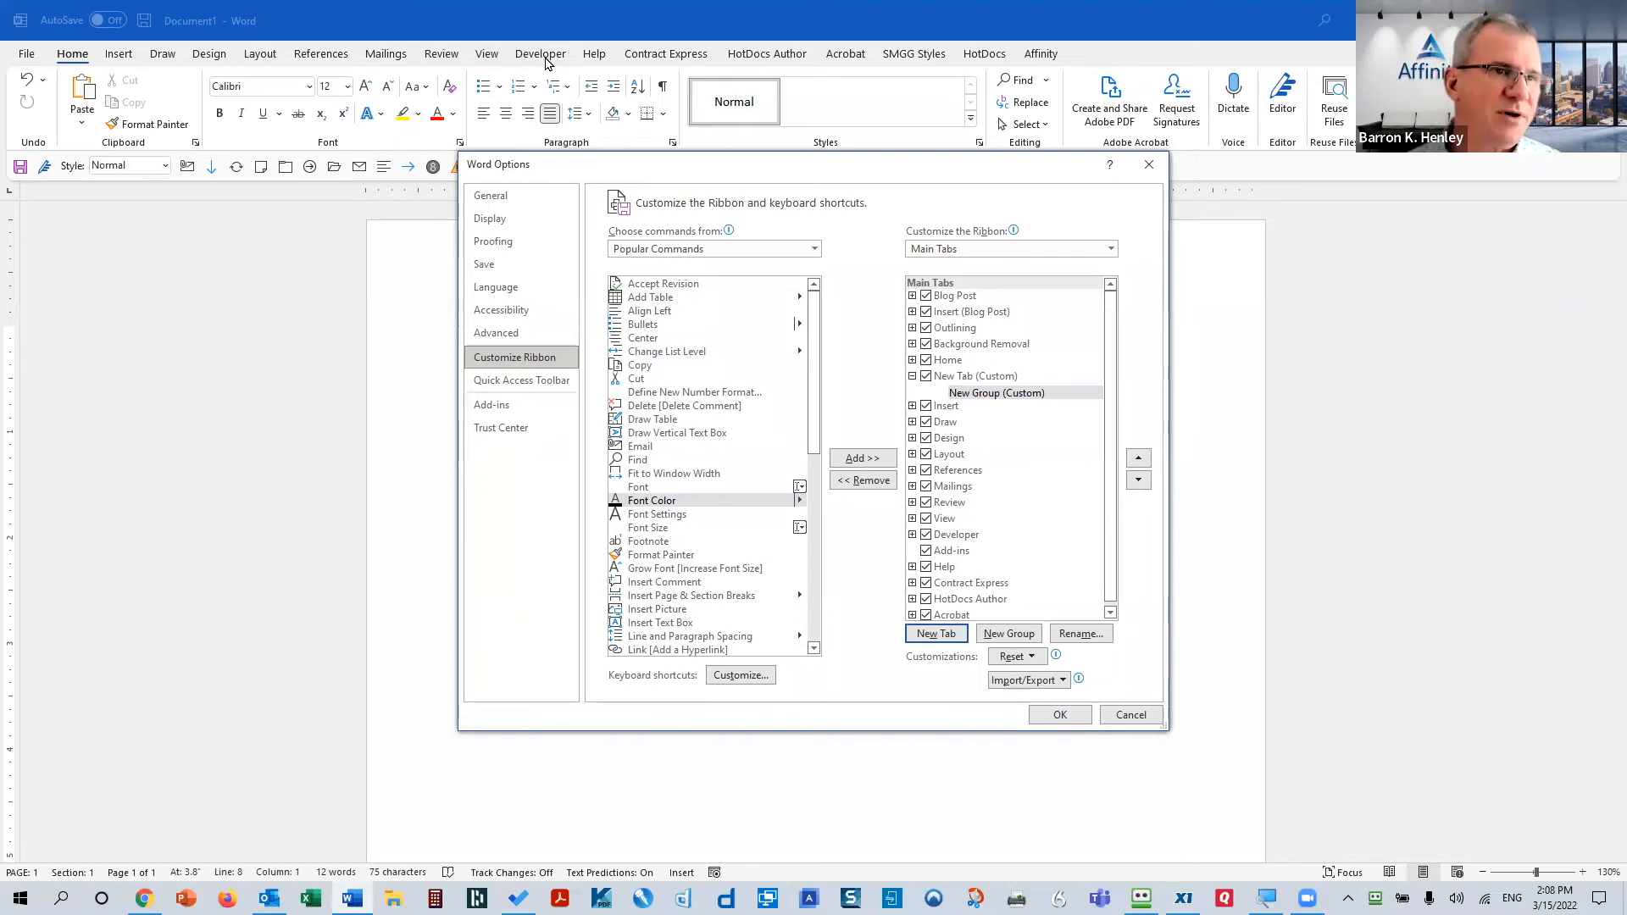
left_click(958, 379)
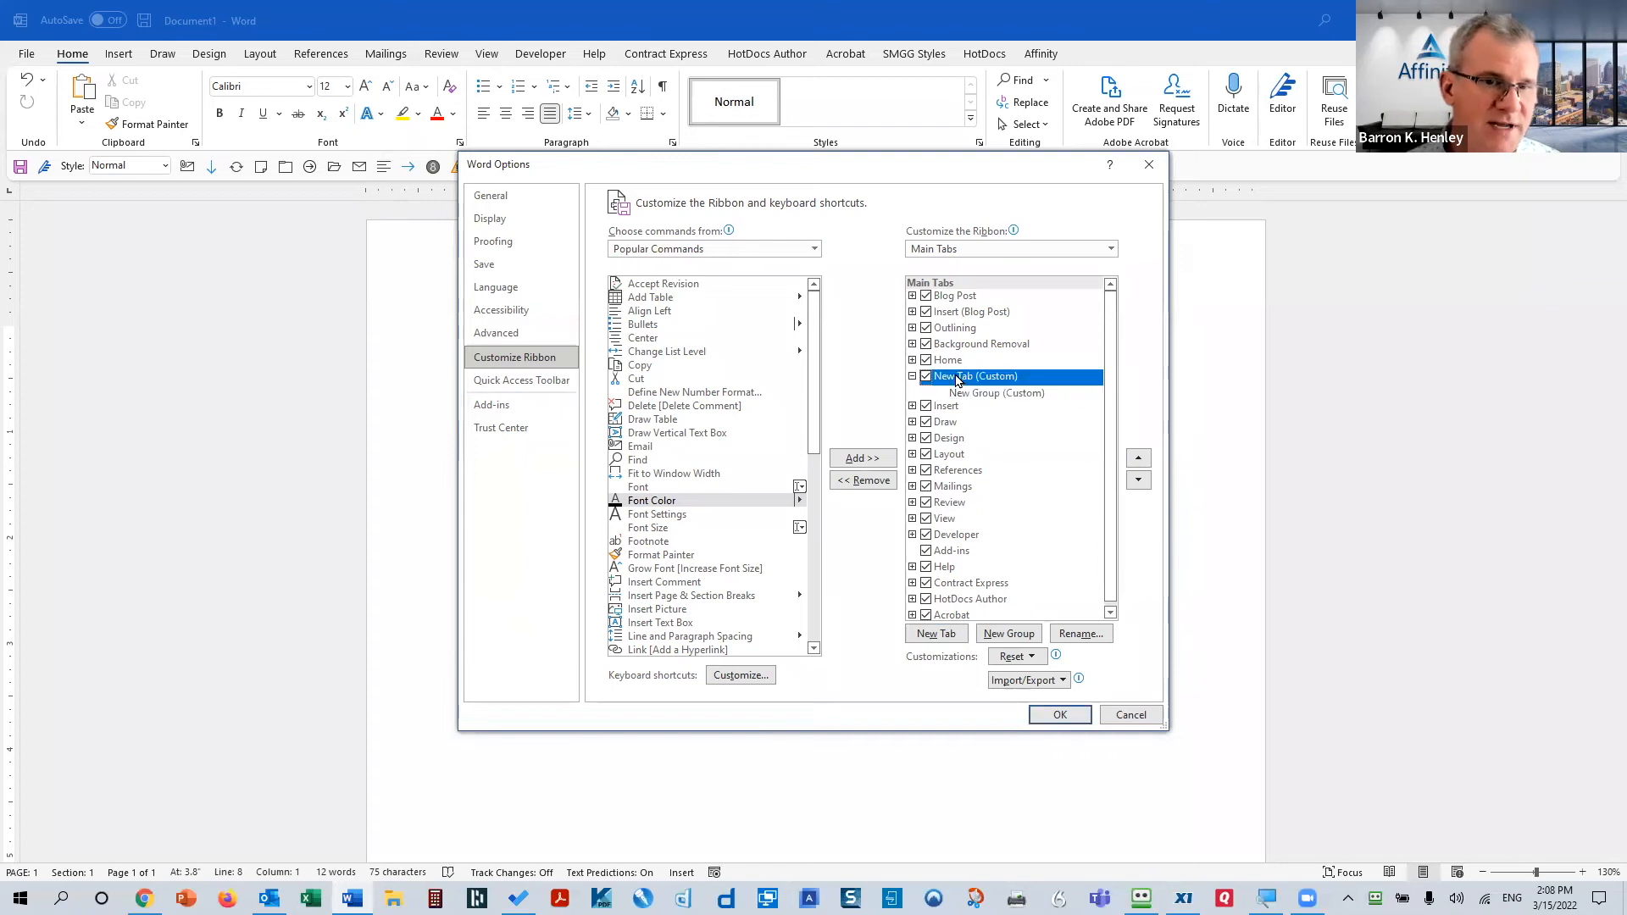
left_click(1074, 636)
type("Barron")
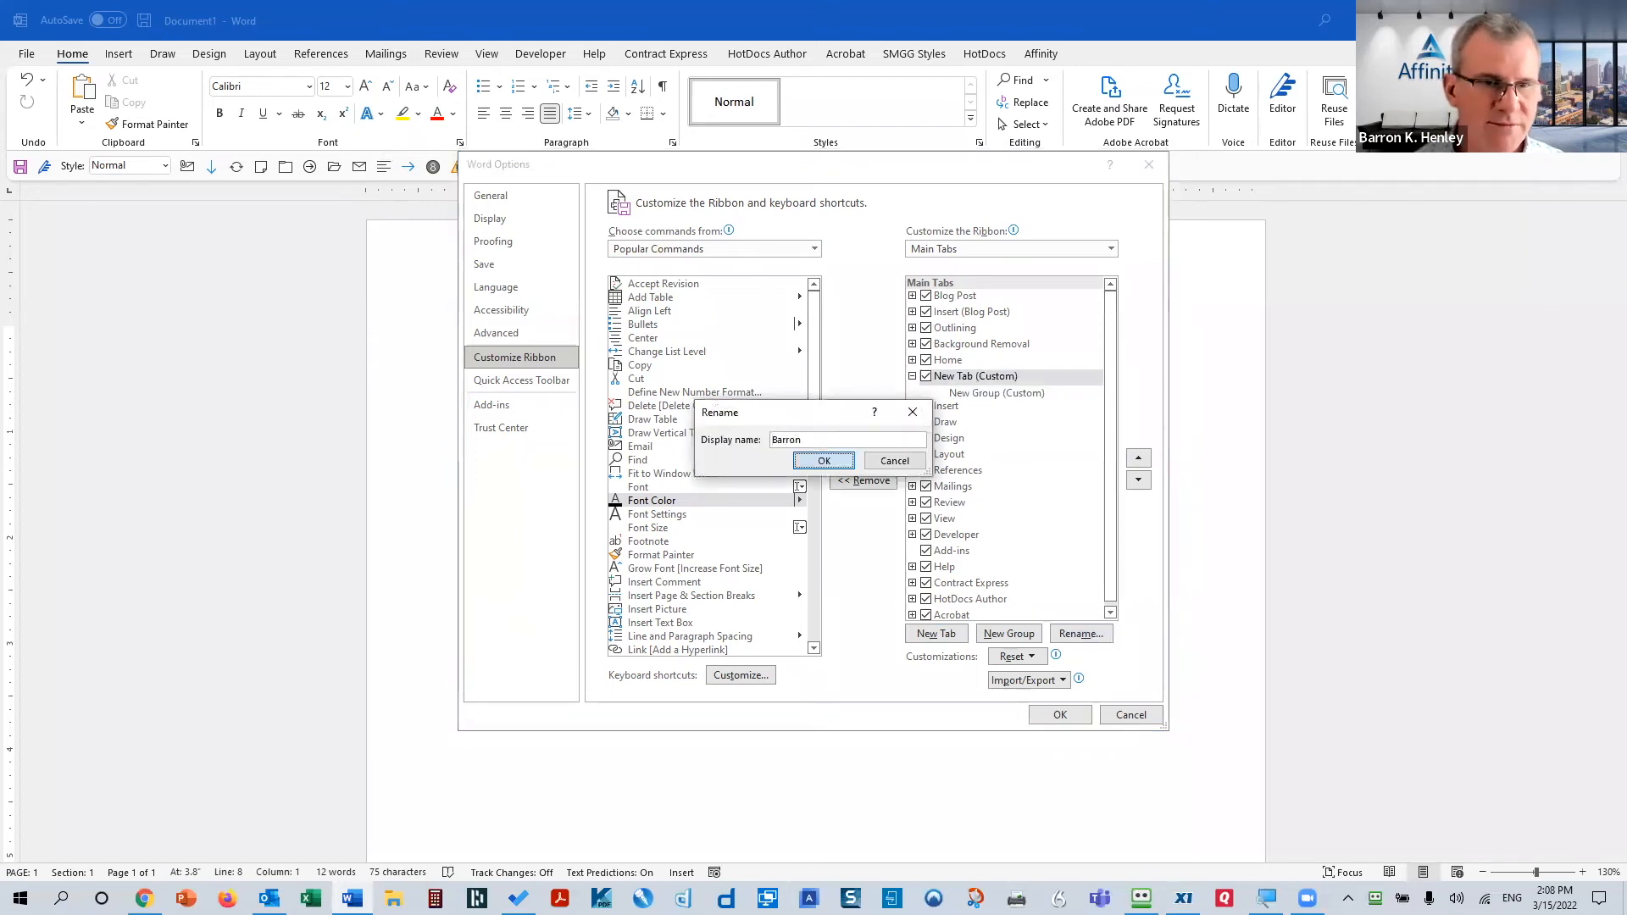
key("Return")
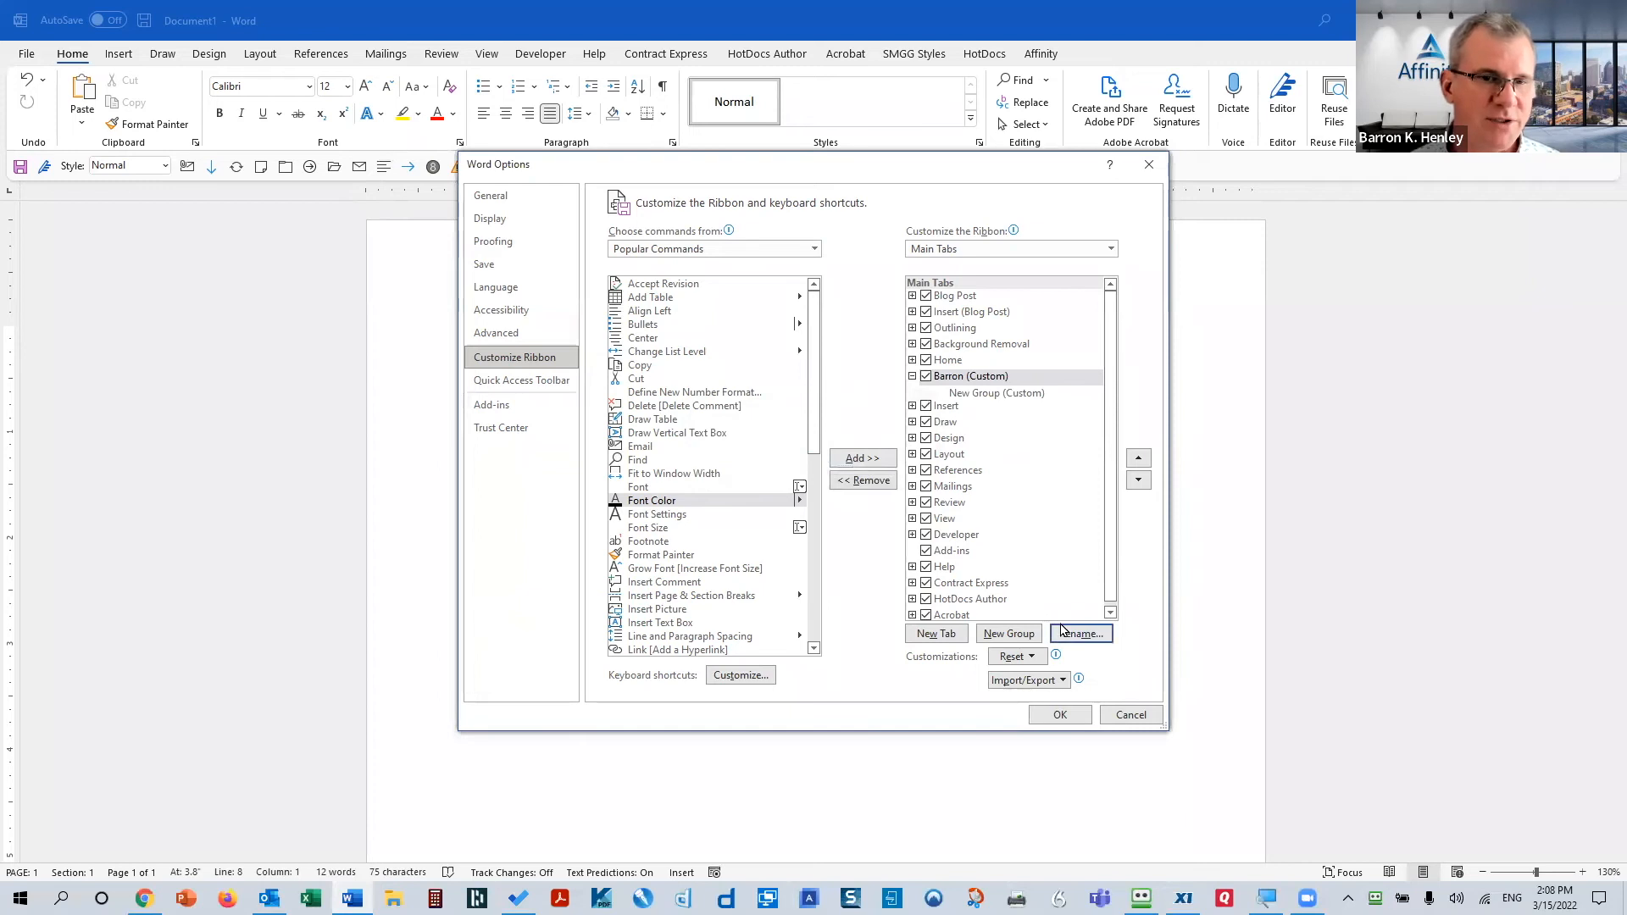
Rename the new group inside the custom tab as My Stuff
left_click(978, 395)
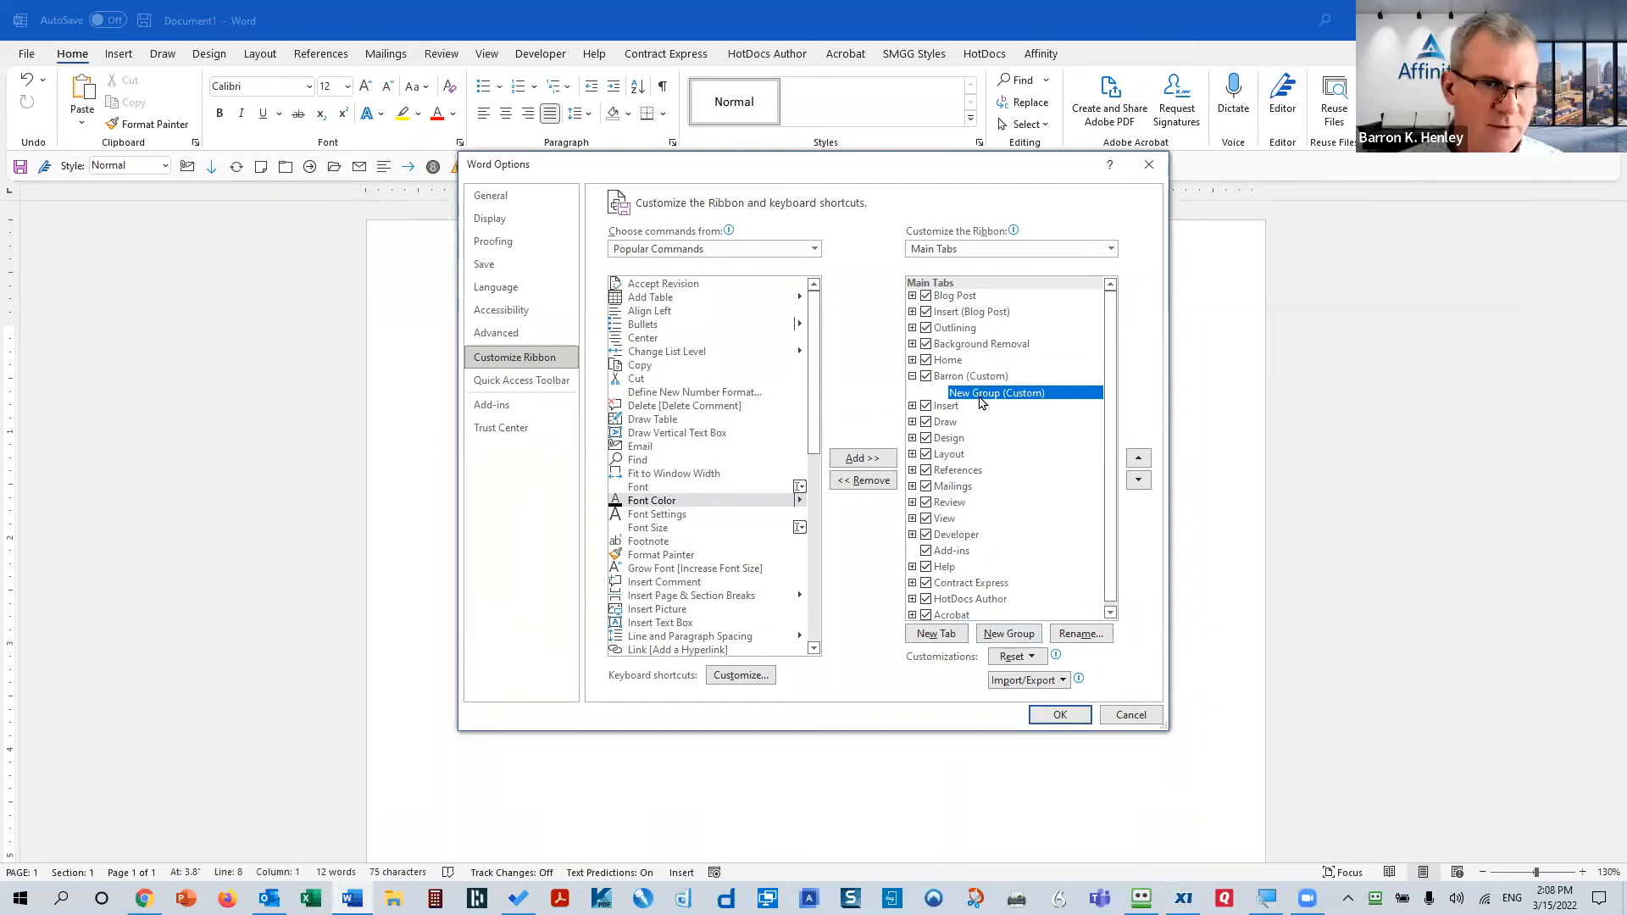
left_click(1080, 634)
type("My Stuff")
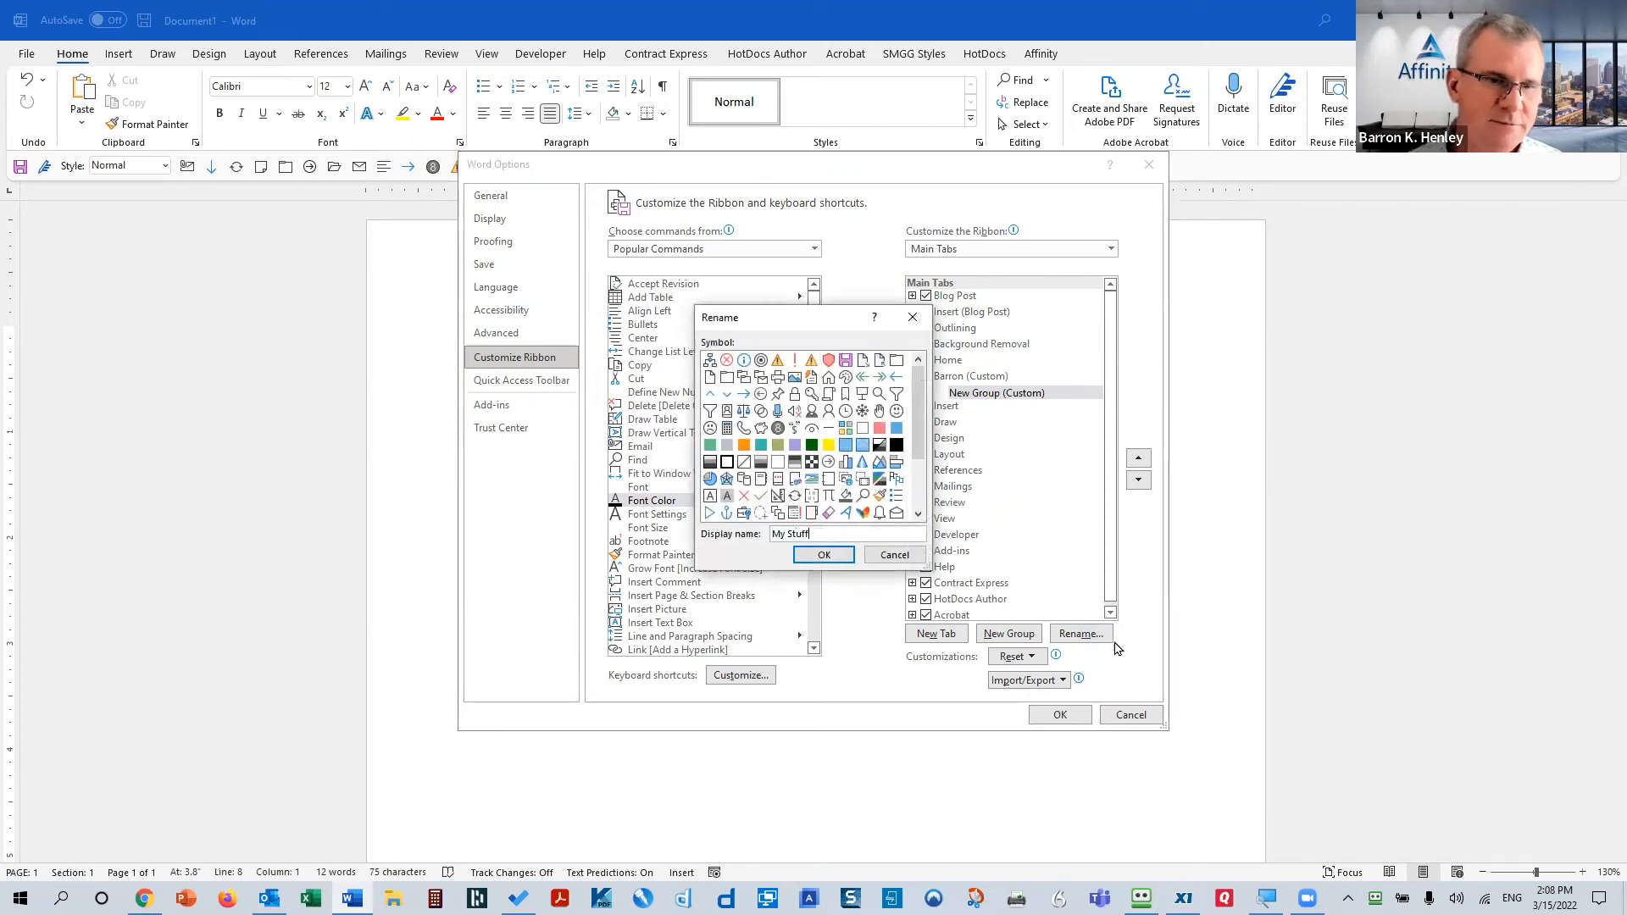
left_click(824, 555)
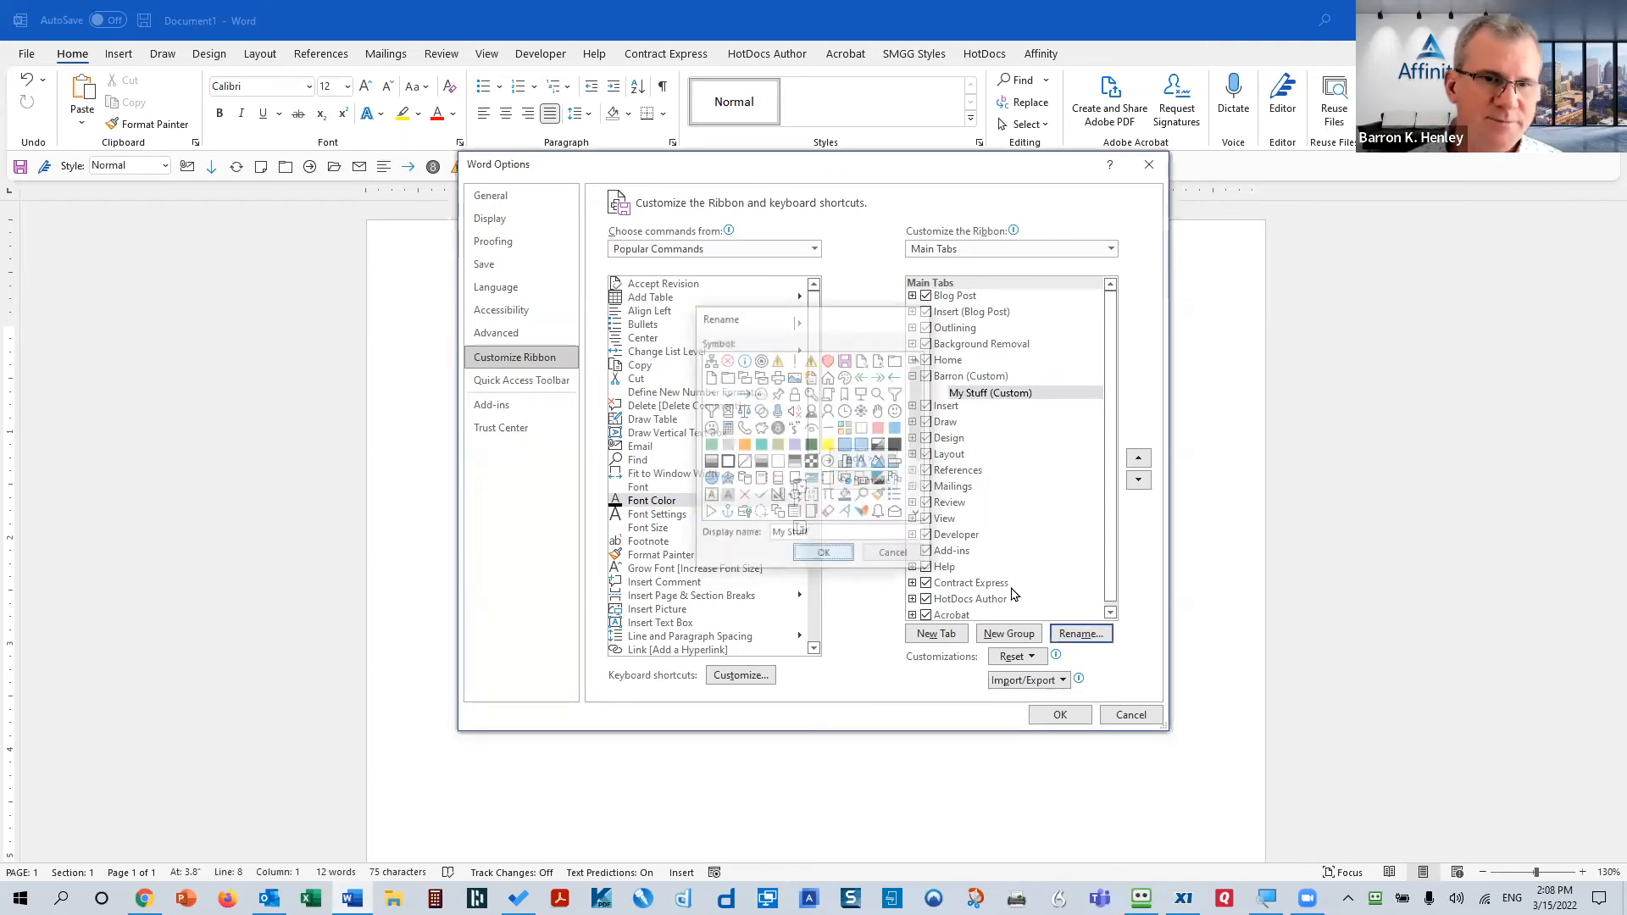
Add the Find, Copy and Cut commands to the My Stuff group of the custom tab
left_click(955, 380)
left_click(971, 395)
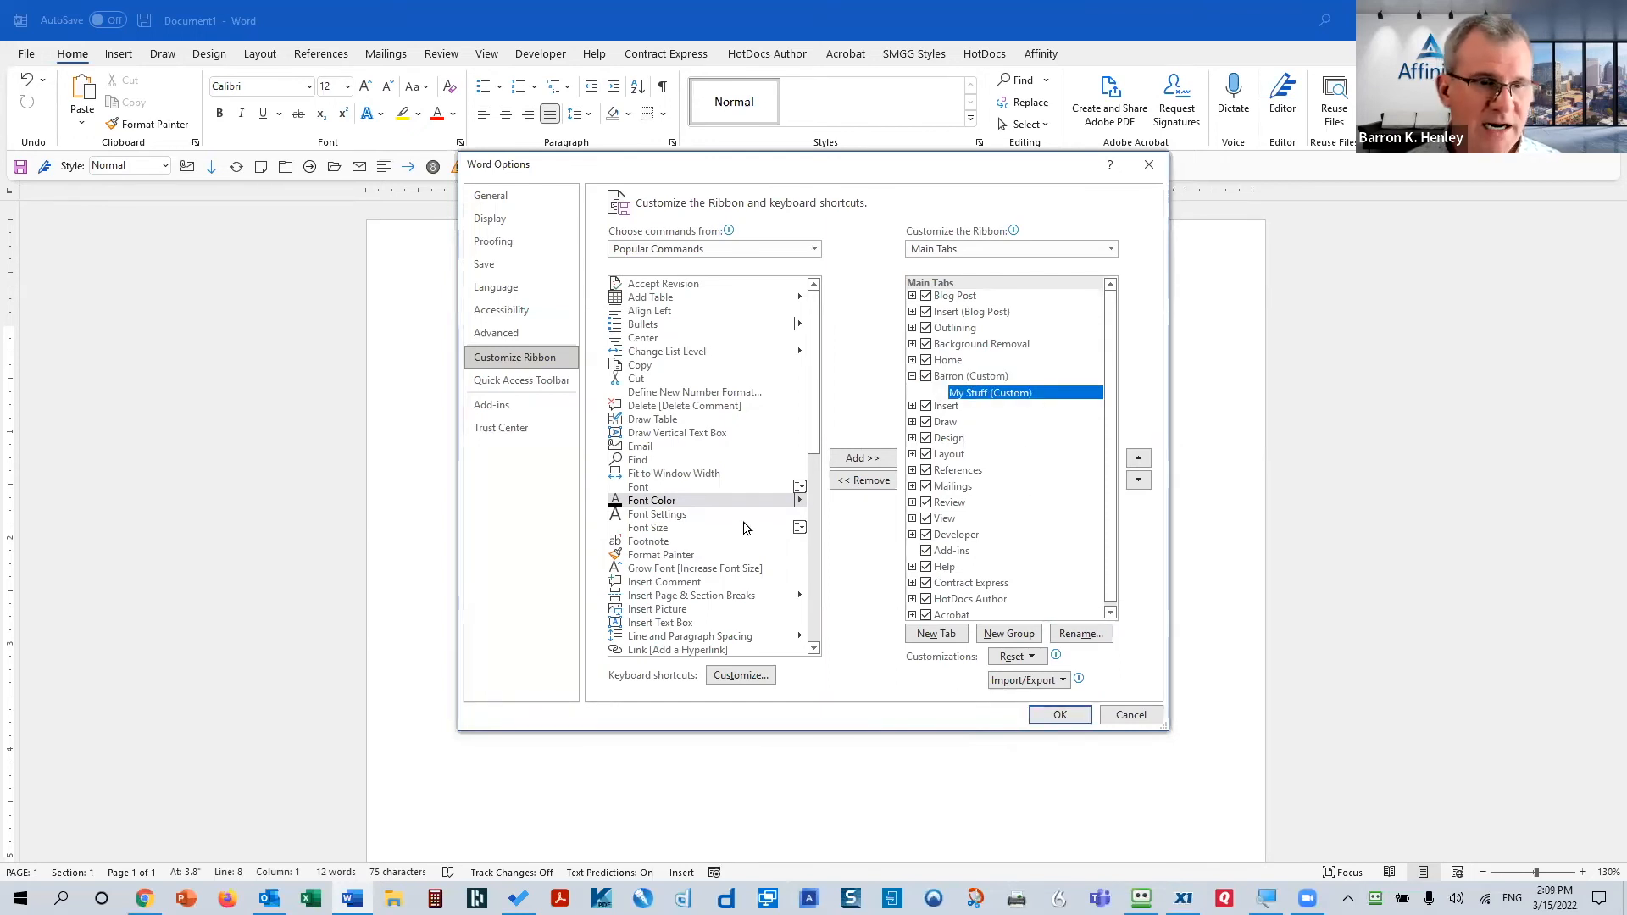
left_click(639, 461)
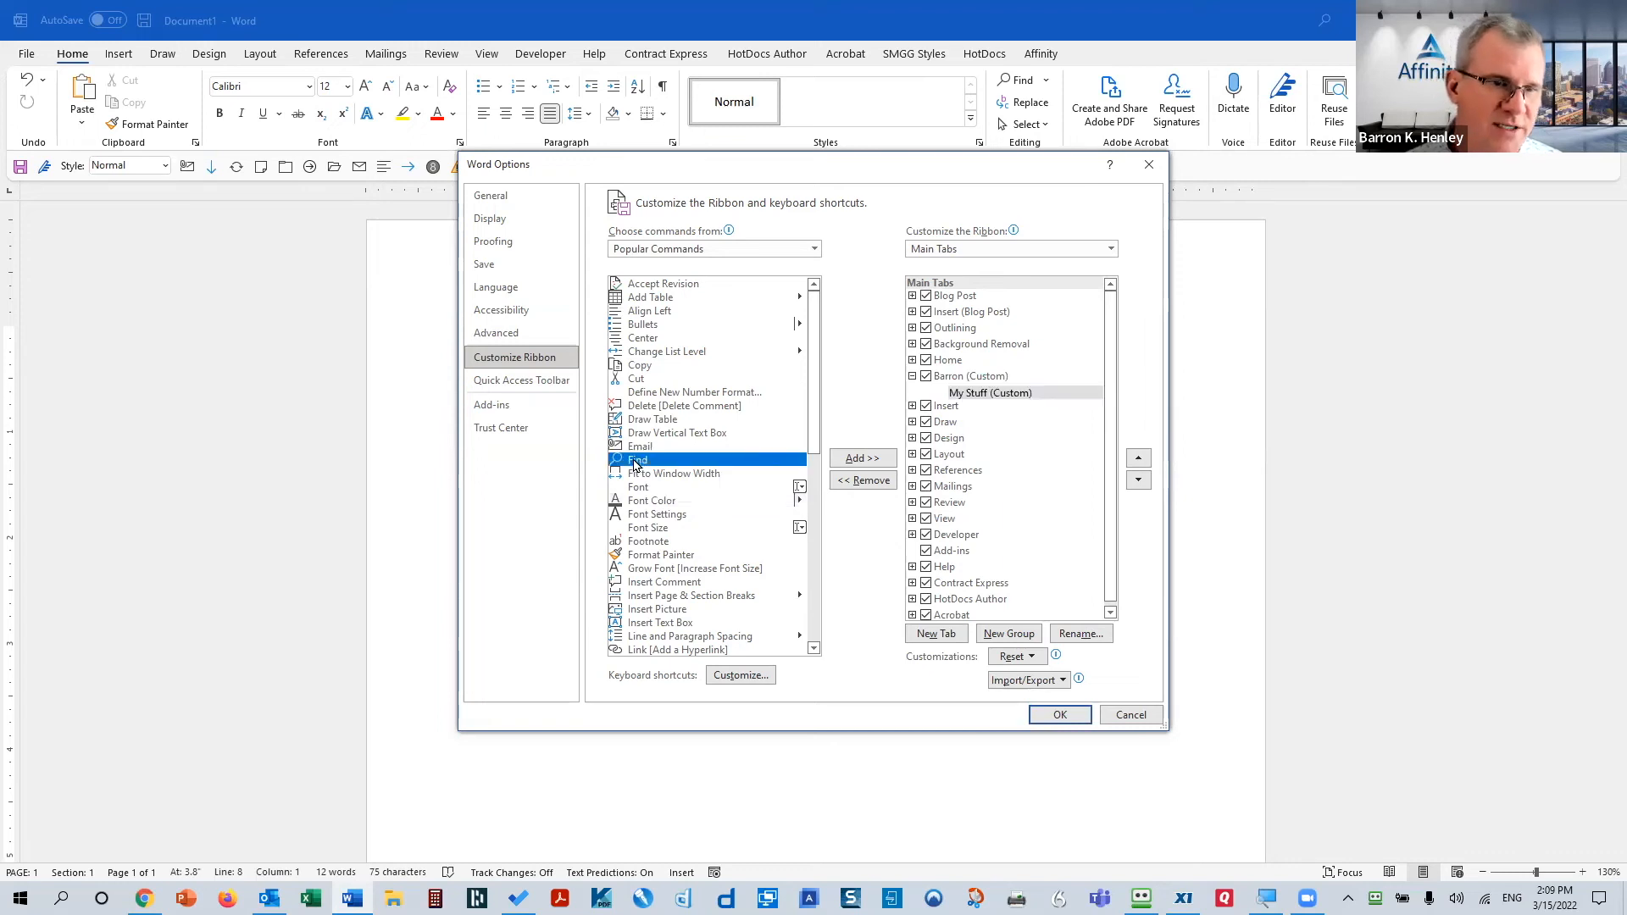
left_click(884, 456)
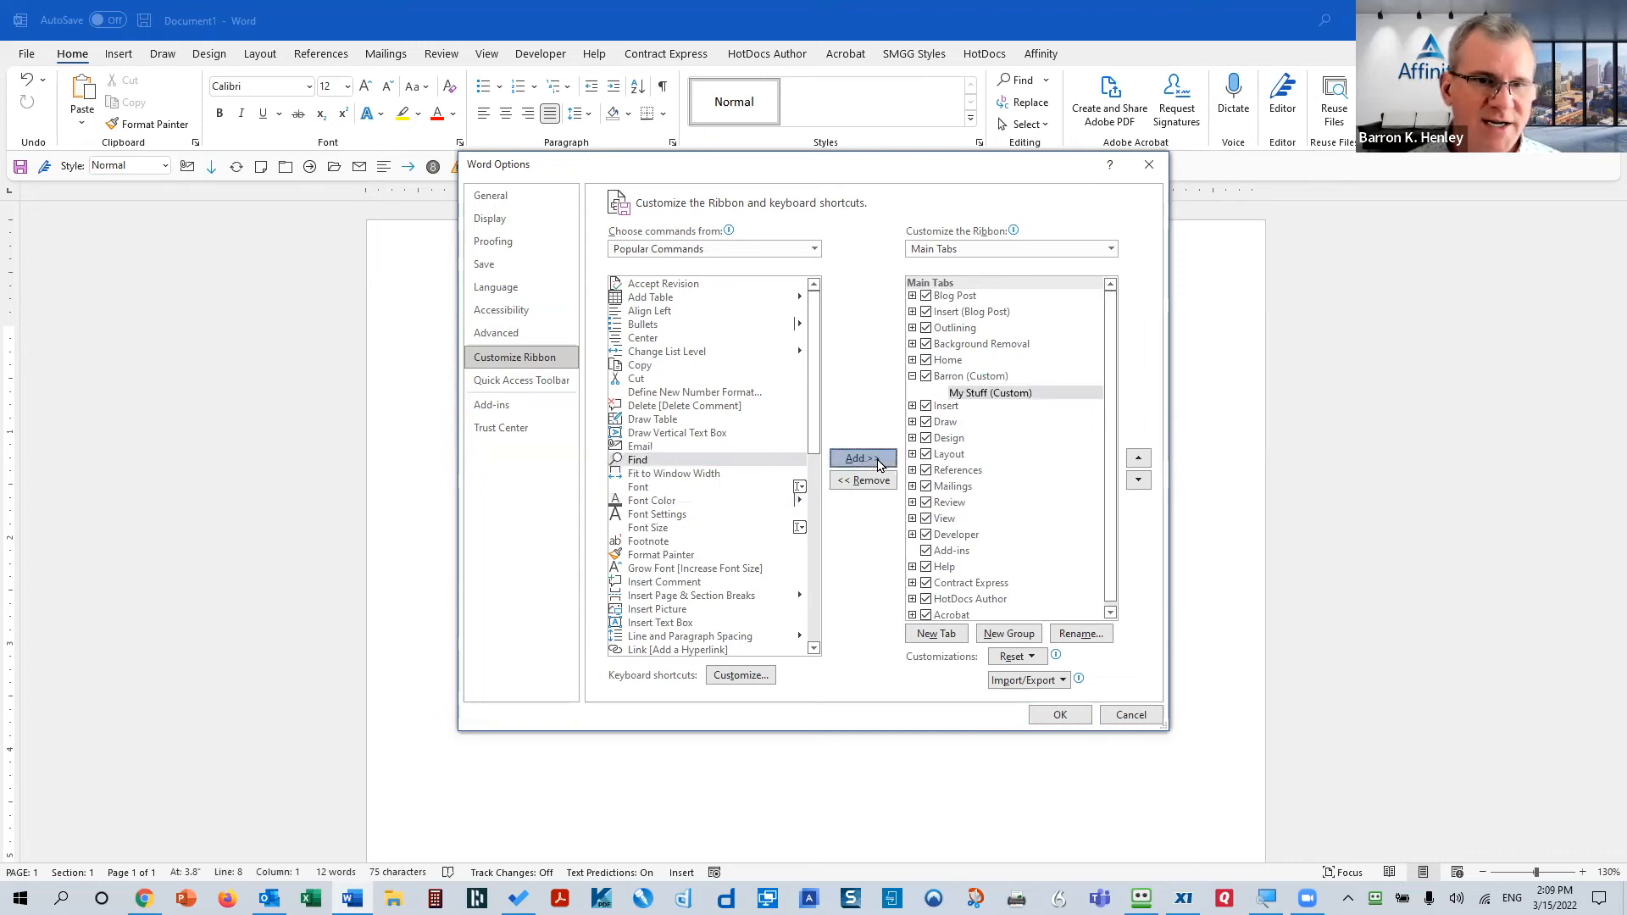
left_click(644, 368)
left_click(862, 457)
left_click(674, 379)
left_click(862, 458)
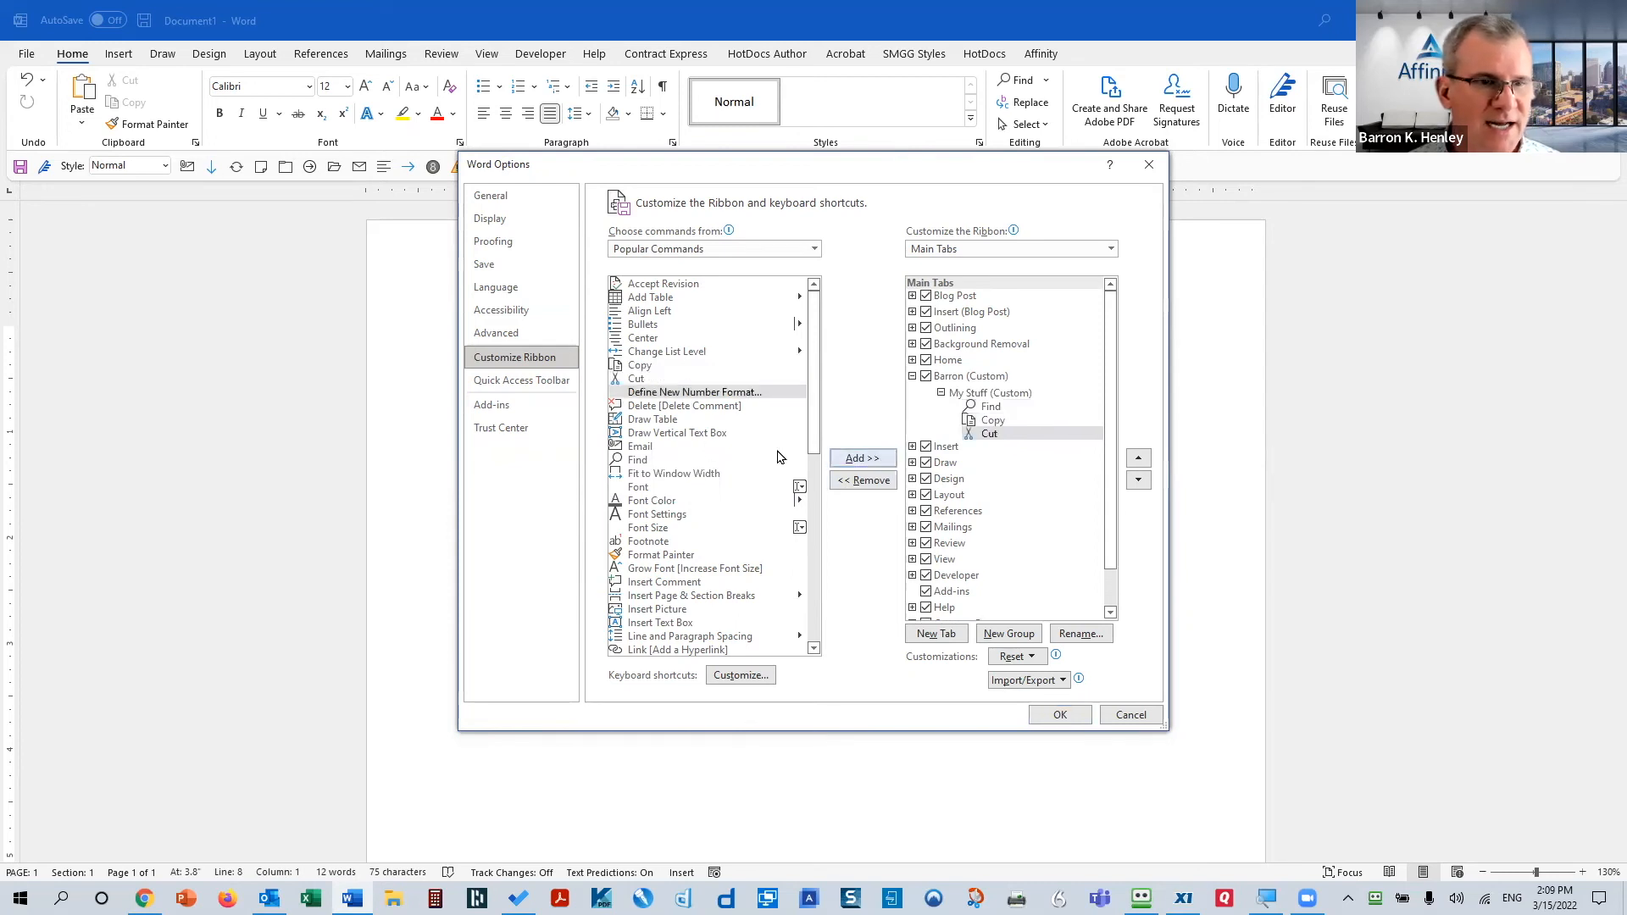
Add the Bullets and Format Painter commands to the My Stuff group and apply the Word options
left_click(655, 326)
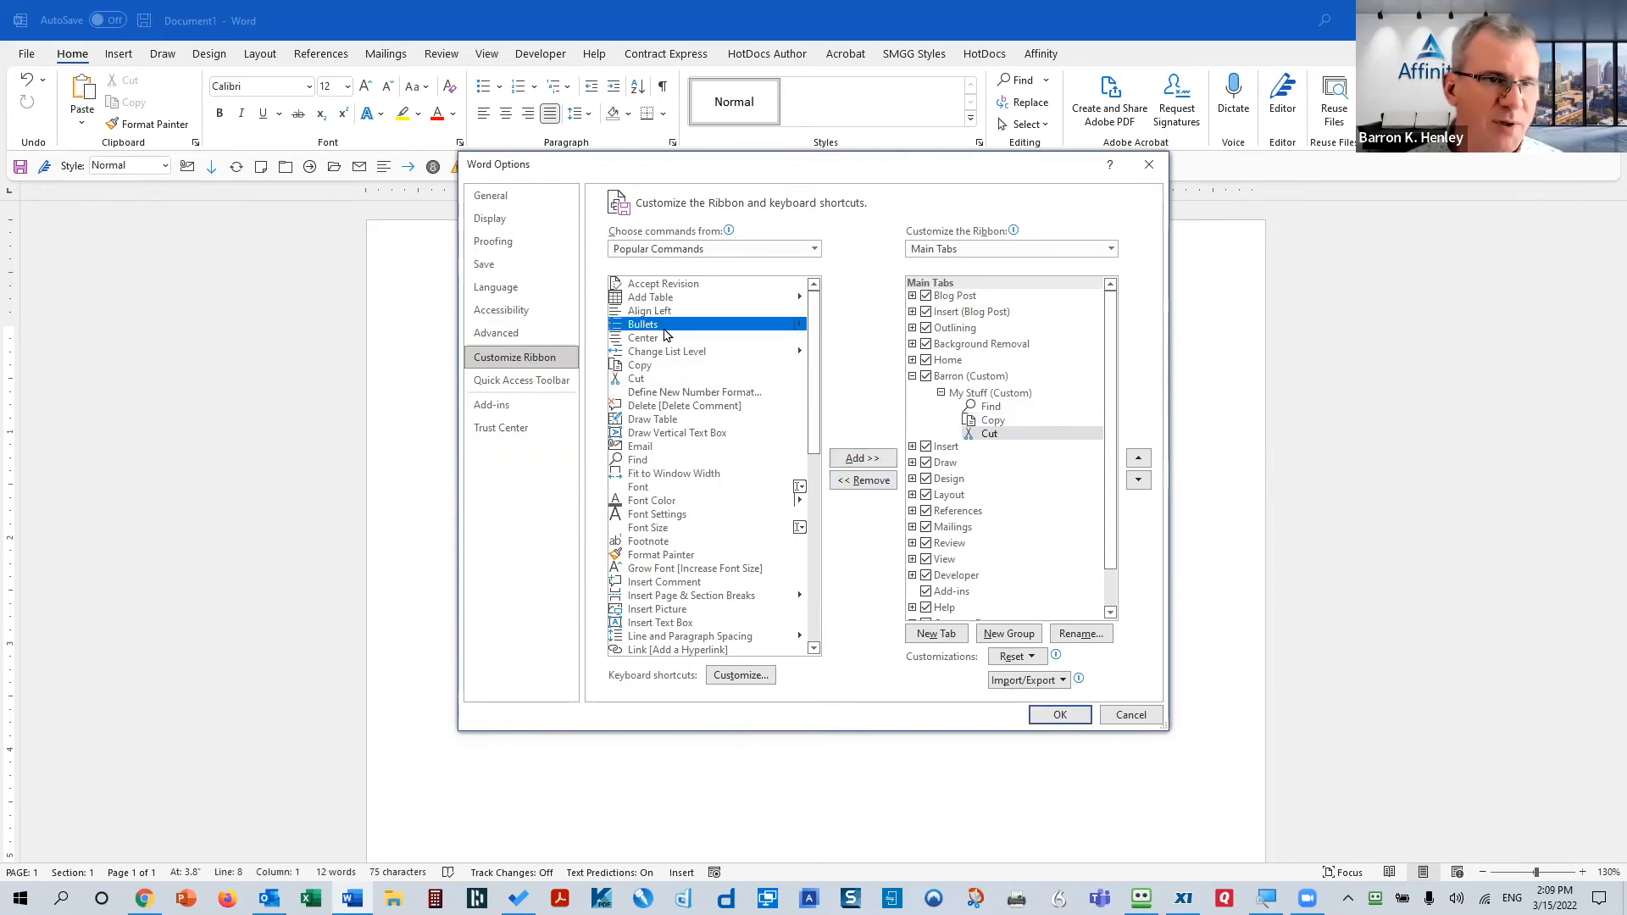
left_click(862, 458)
scroll(678, 463, "down", 6)
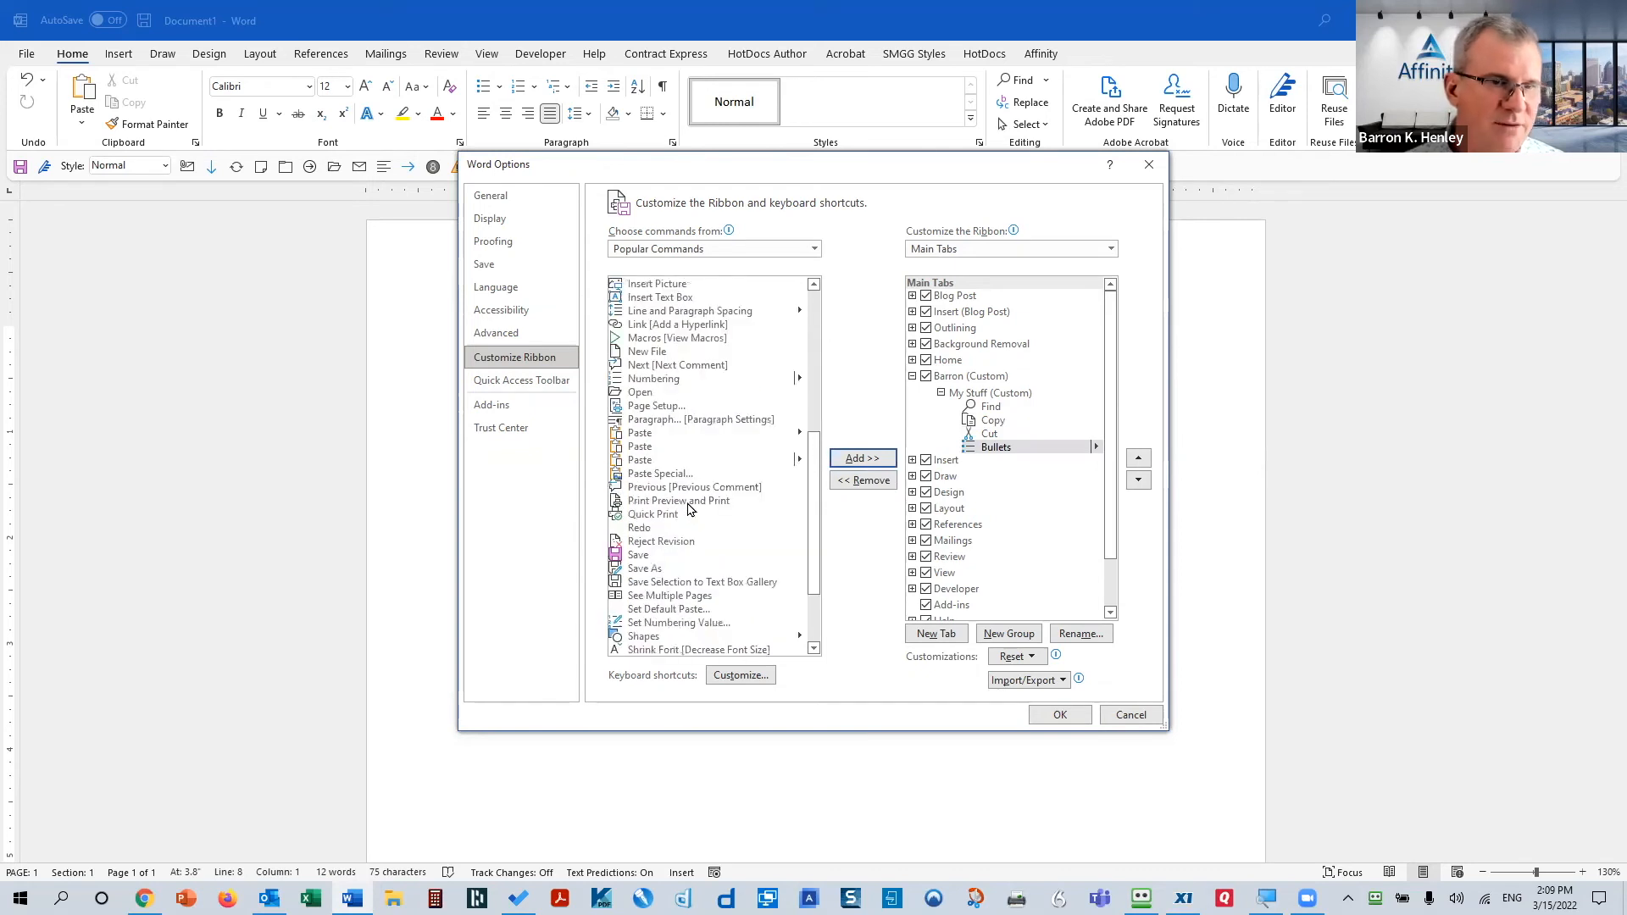
scroll(682, 458, "up", 1)
left_click(669, 353)
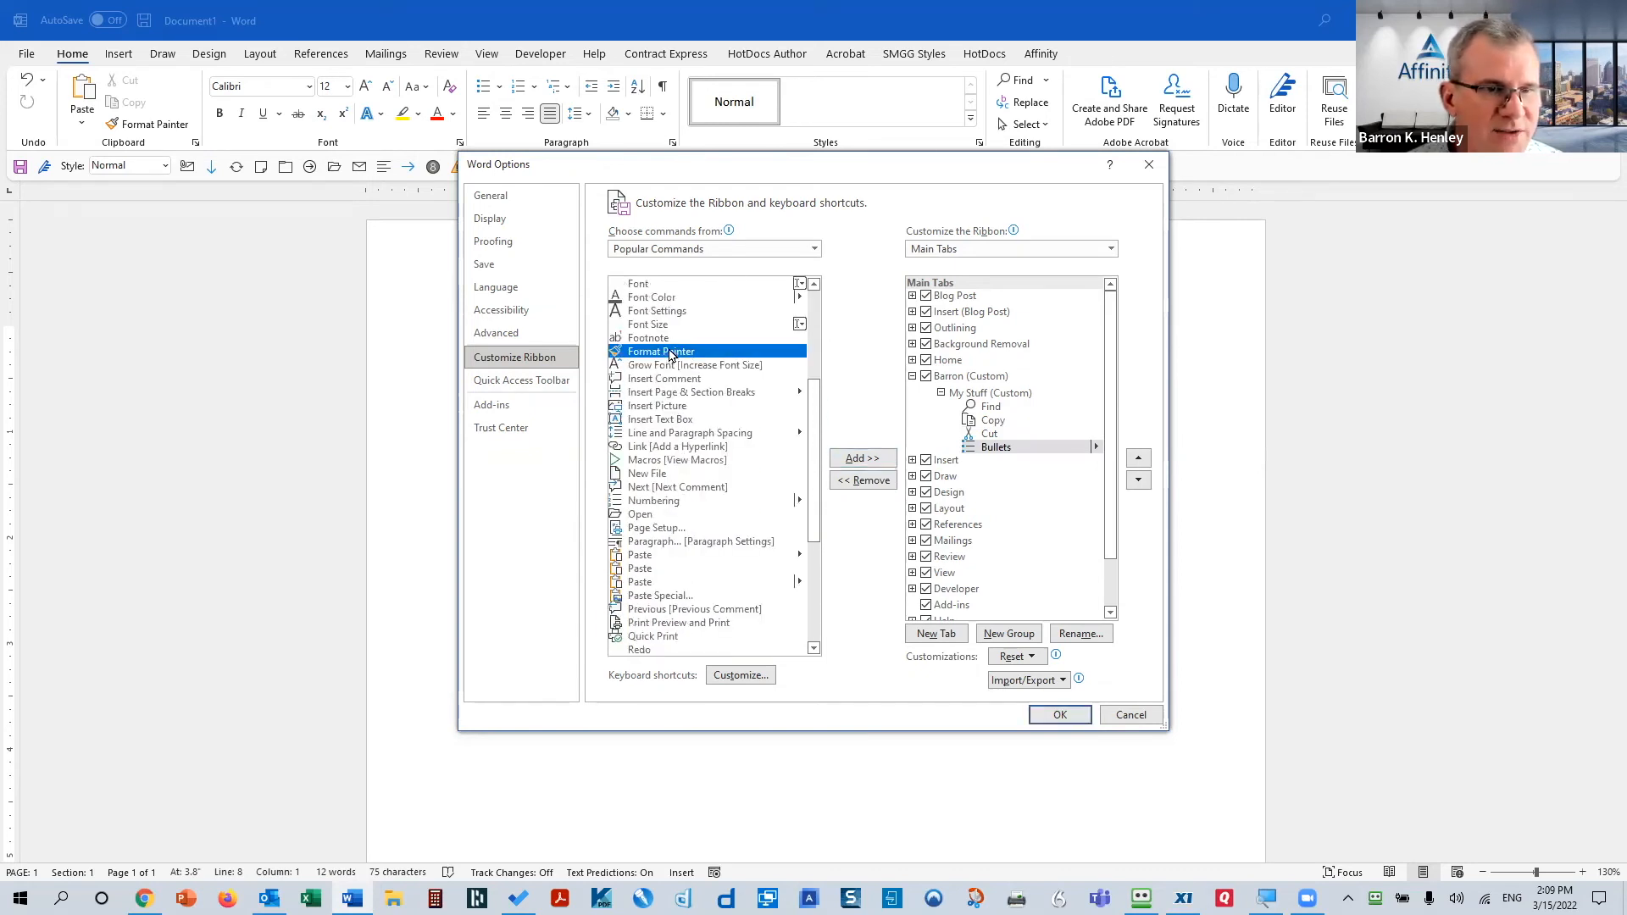
left_click(864, 460)
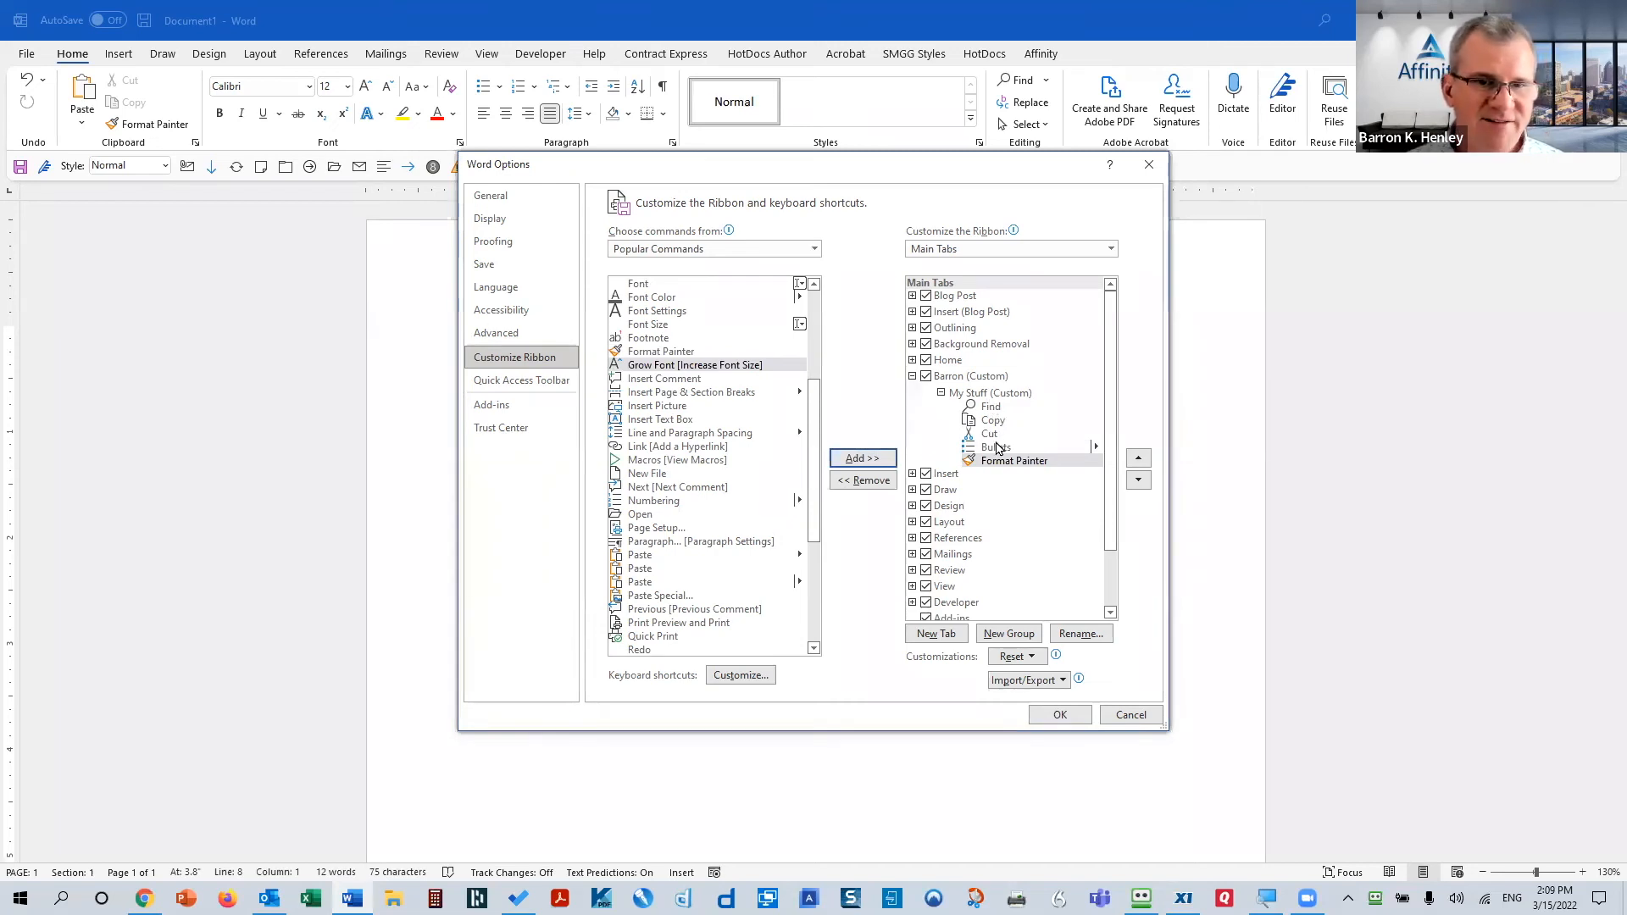
left_click(1060, 715)
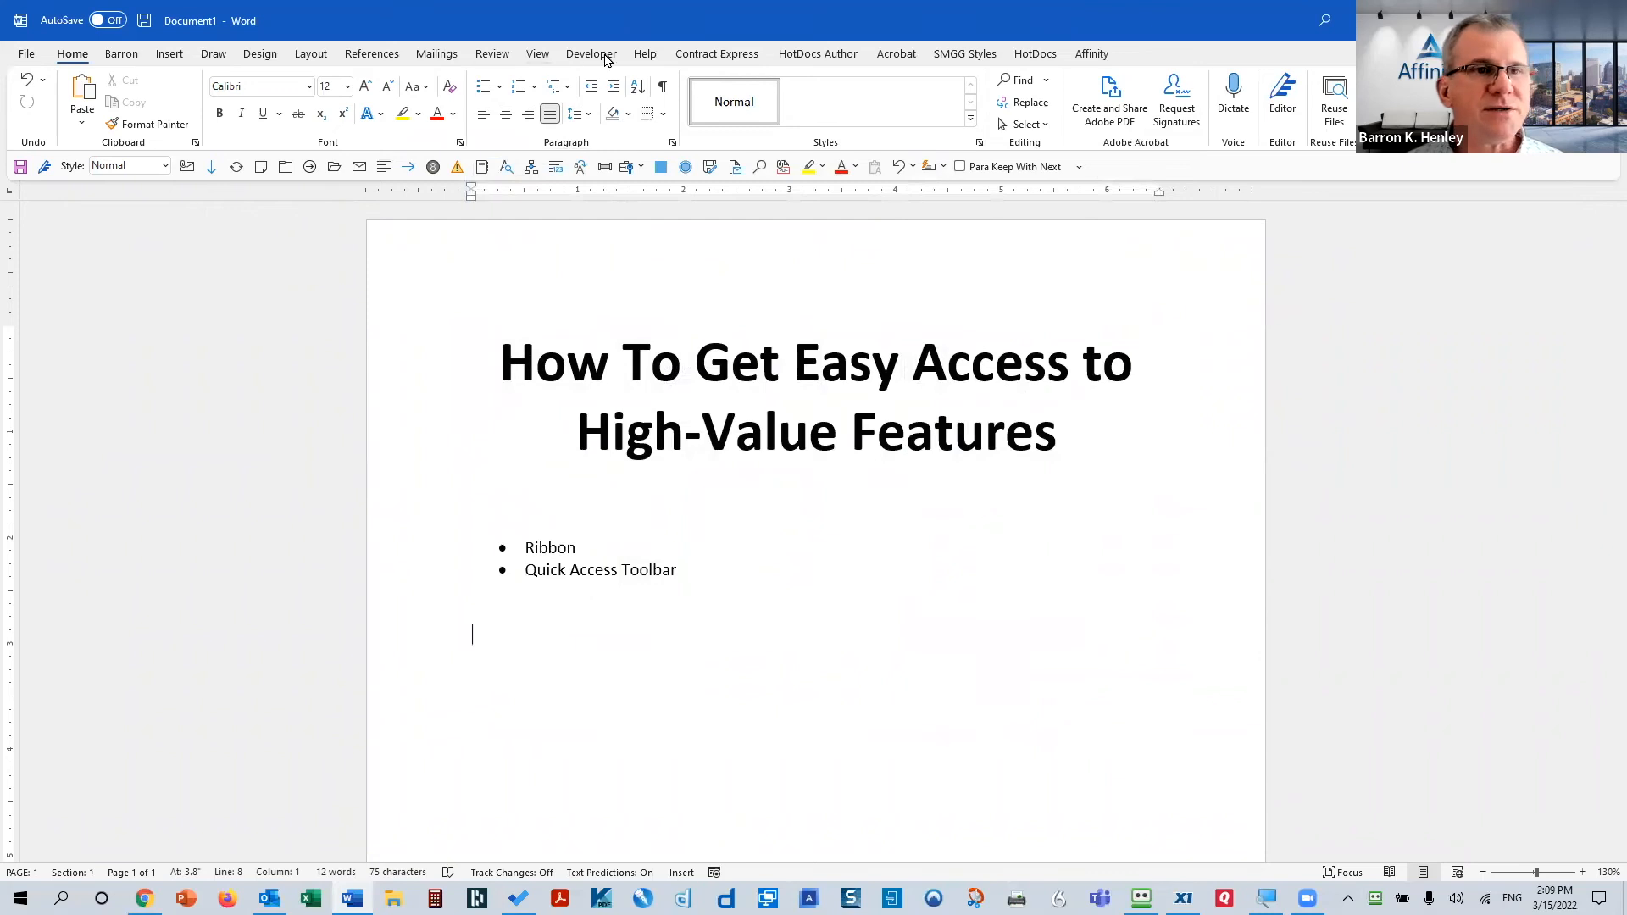
View the custom tab's My Stuff commands, checking Copy and Cut with the title word "How" selected
left_click(122, 53)
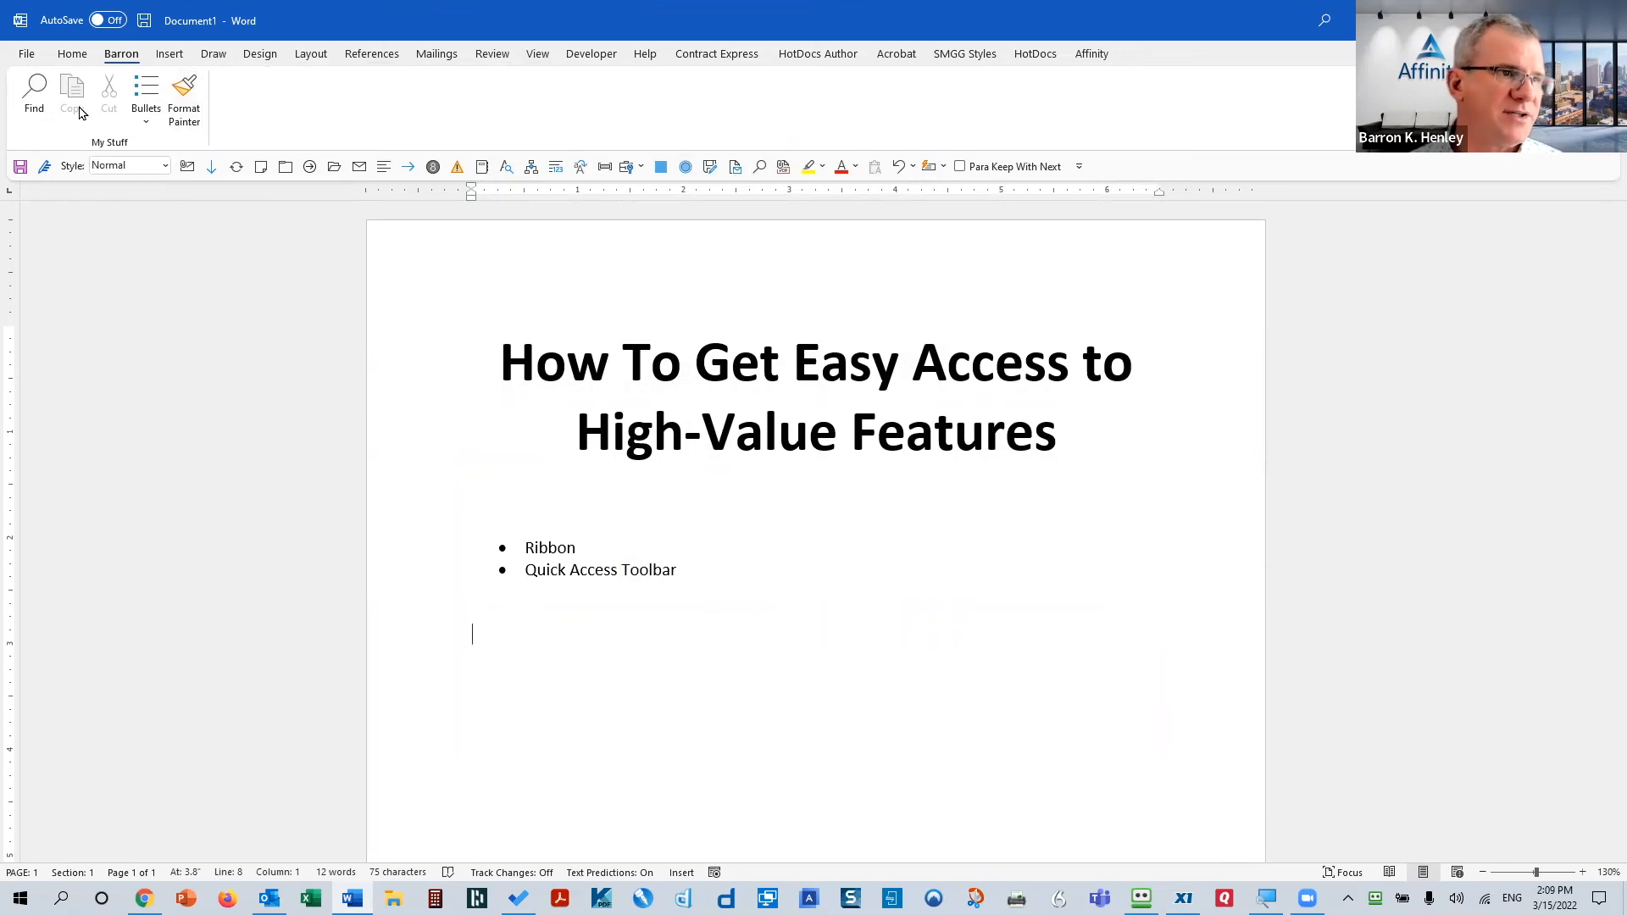
left_click(451, 361)
left_click_drag(500, 362, 606, 362)
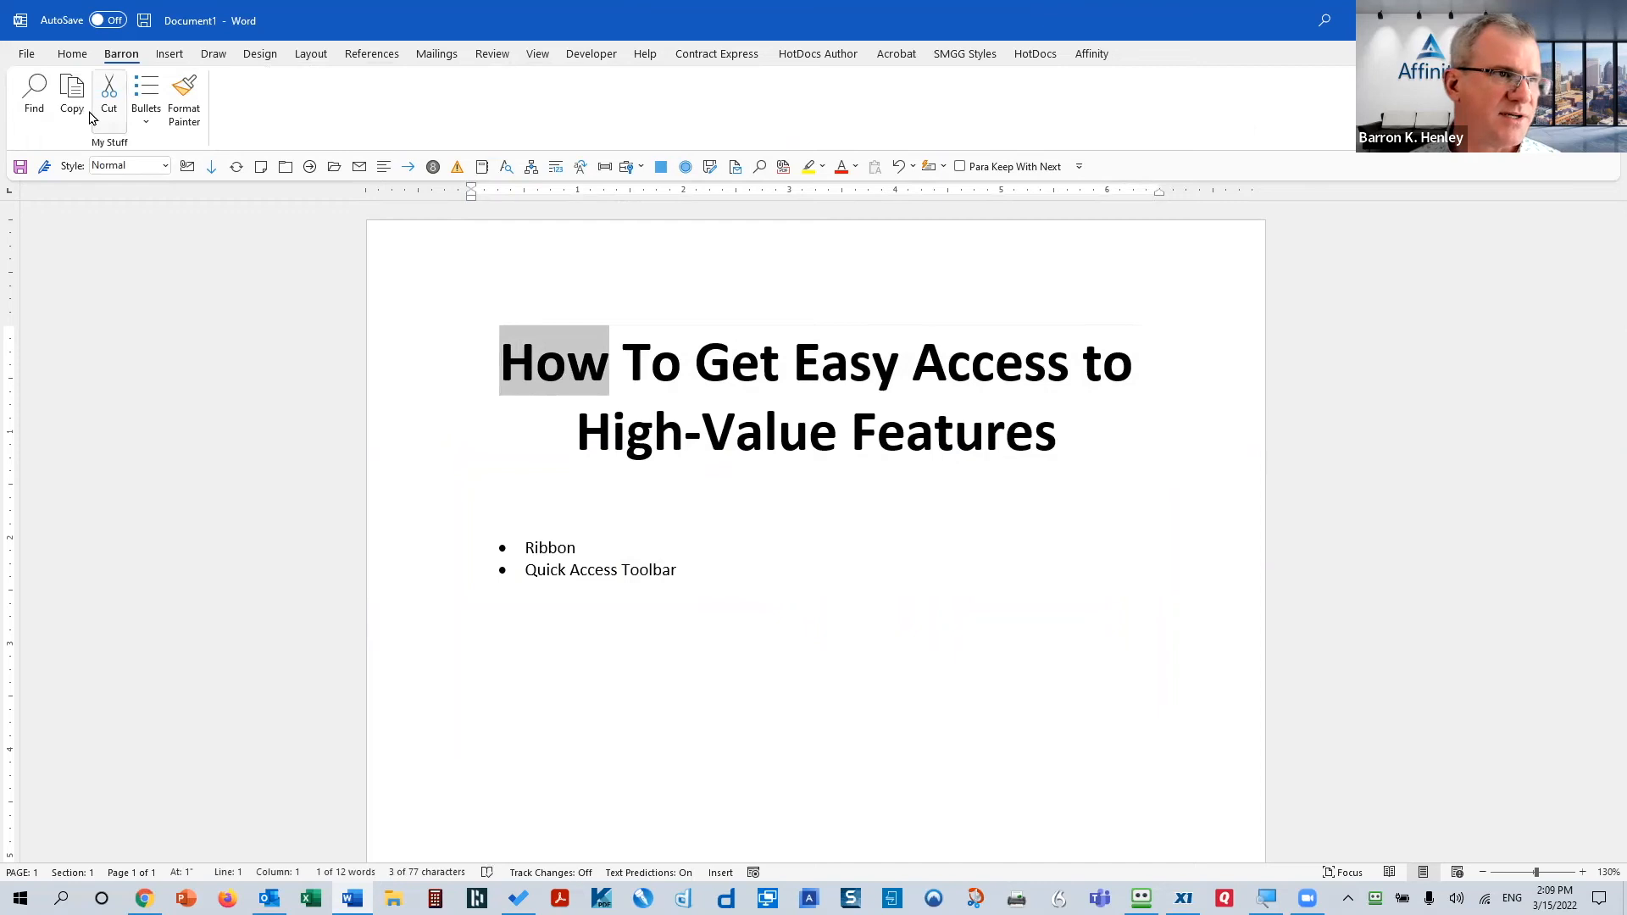
left_click(651, 371)
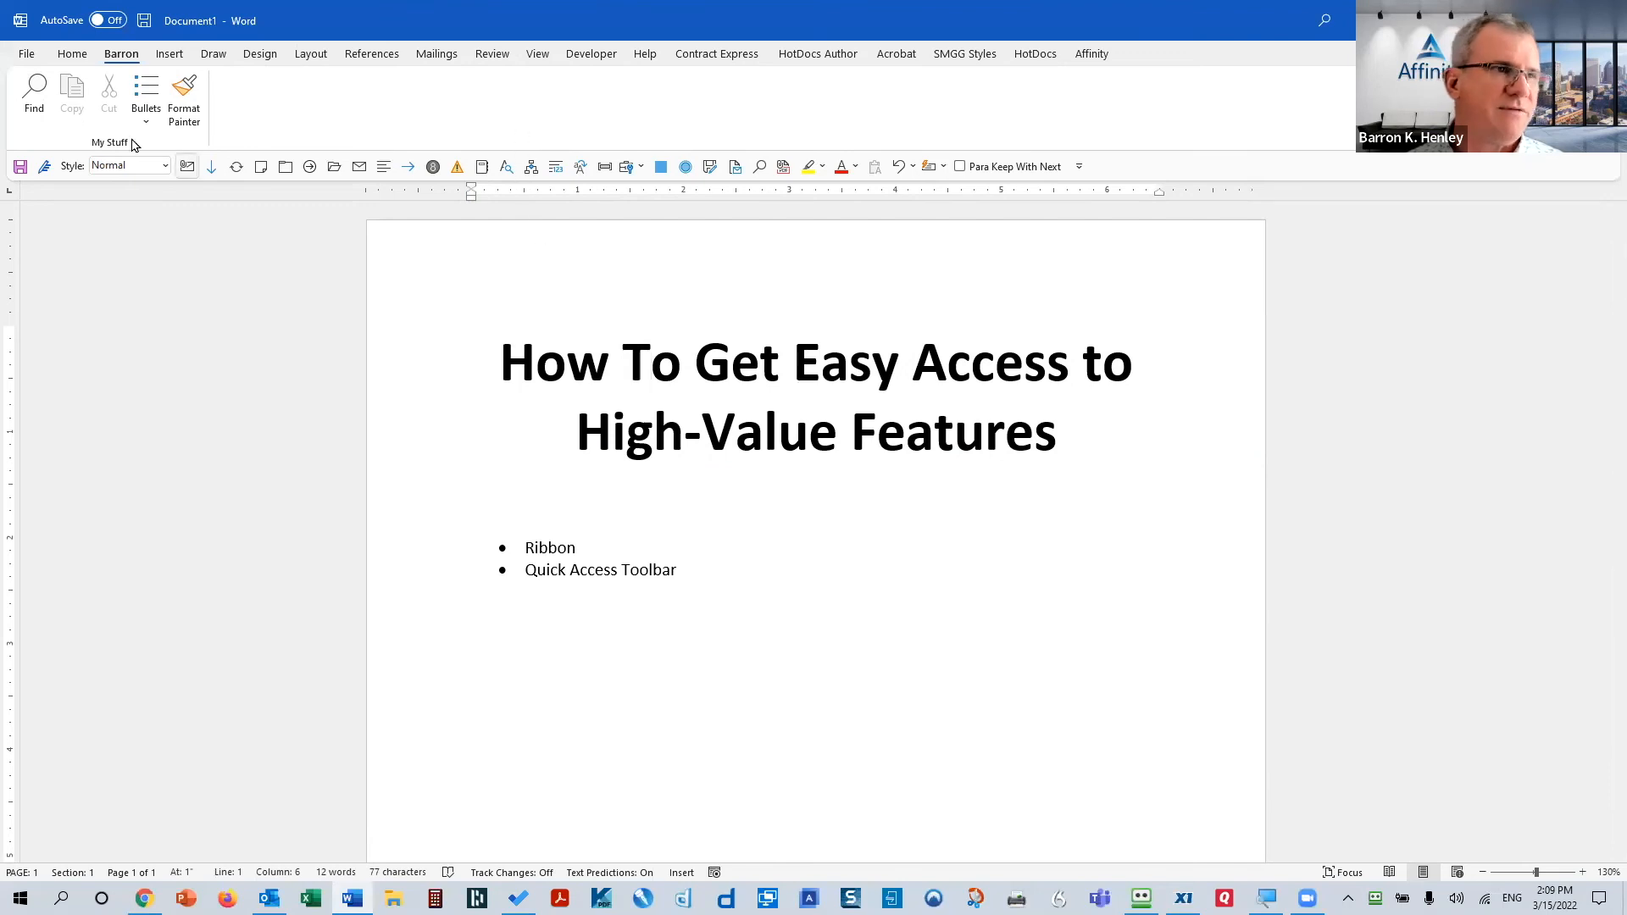
Reopen the ribbon customization in the Word options and select the custom tab after Home
left_click(26, 53)
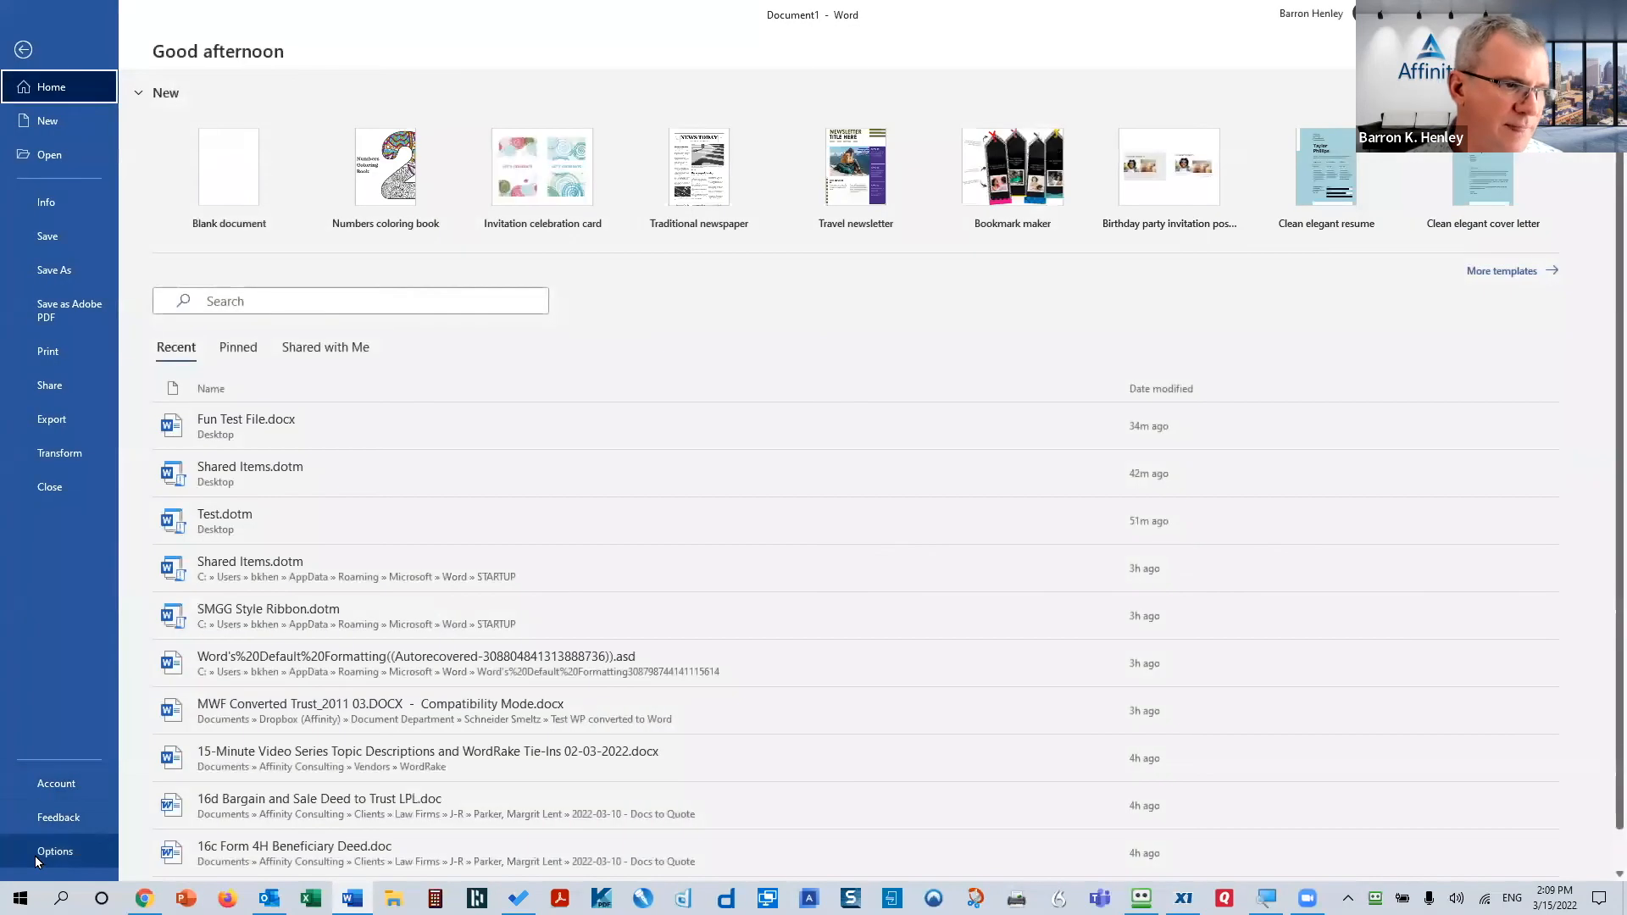
left_click(37, 858)
left_click(517, 358)
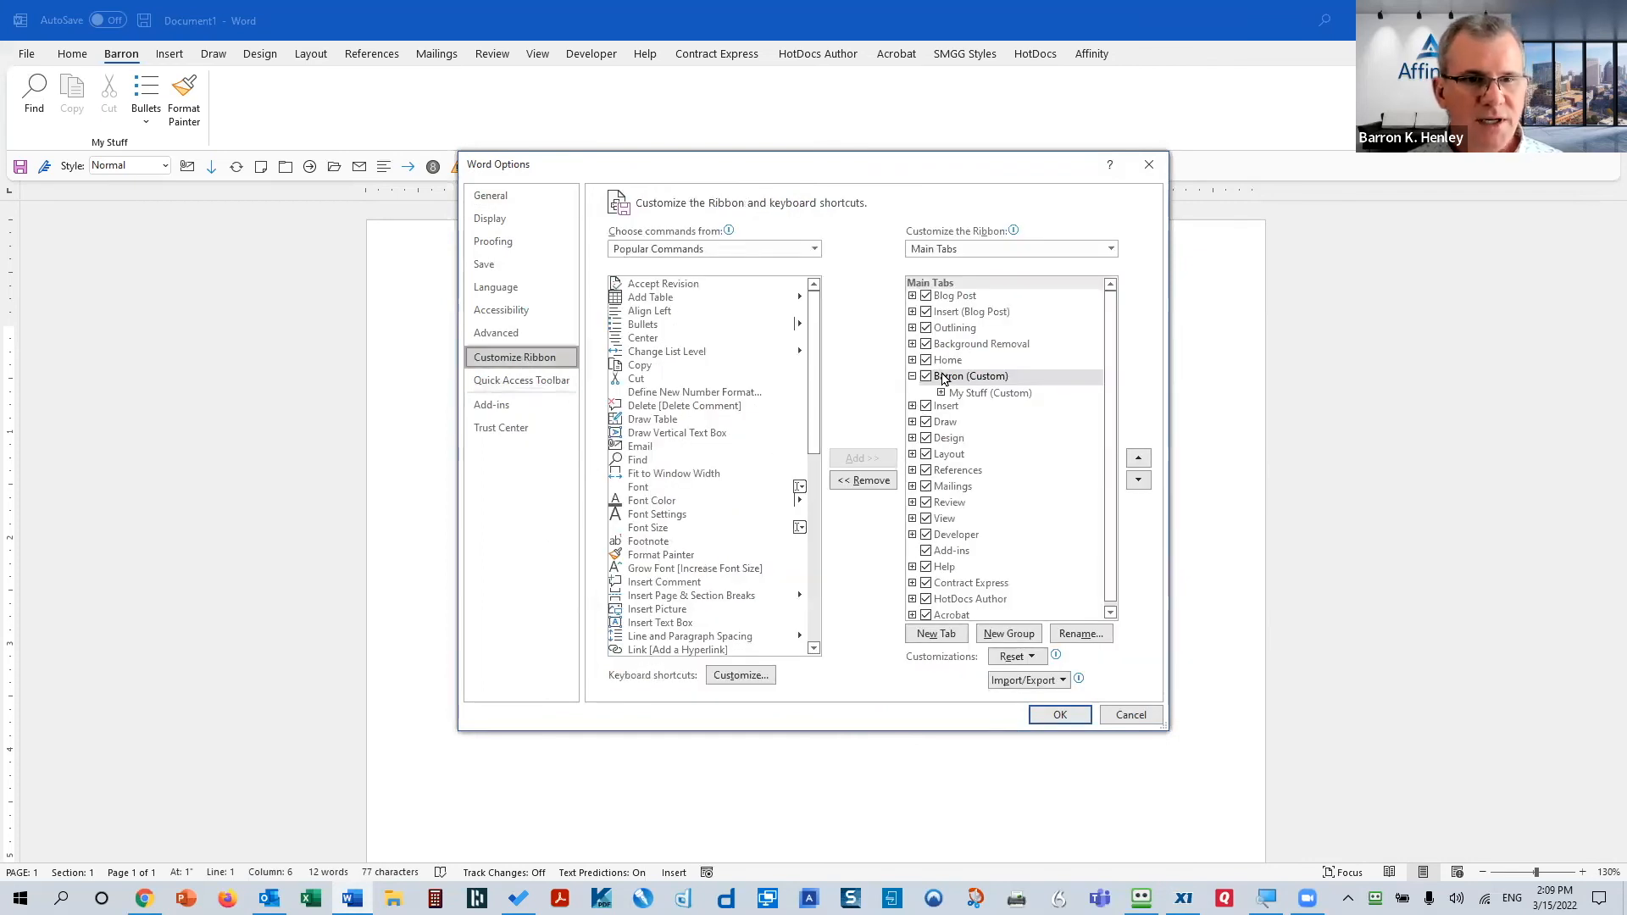
left_click(950, 380)
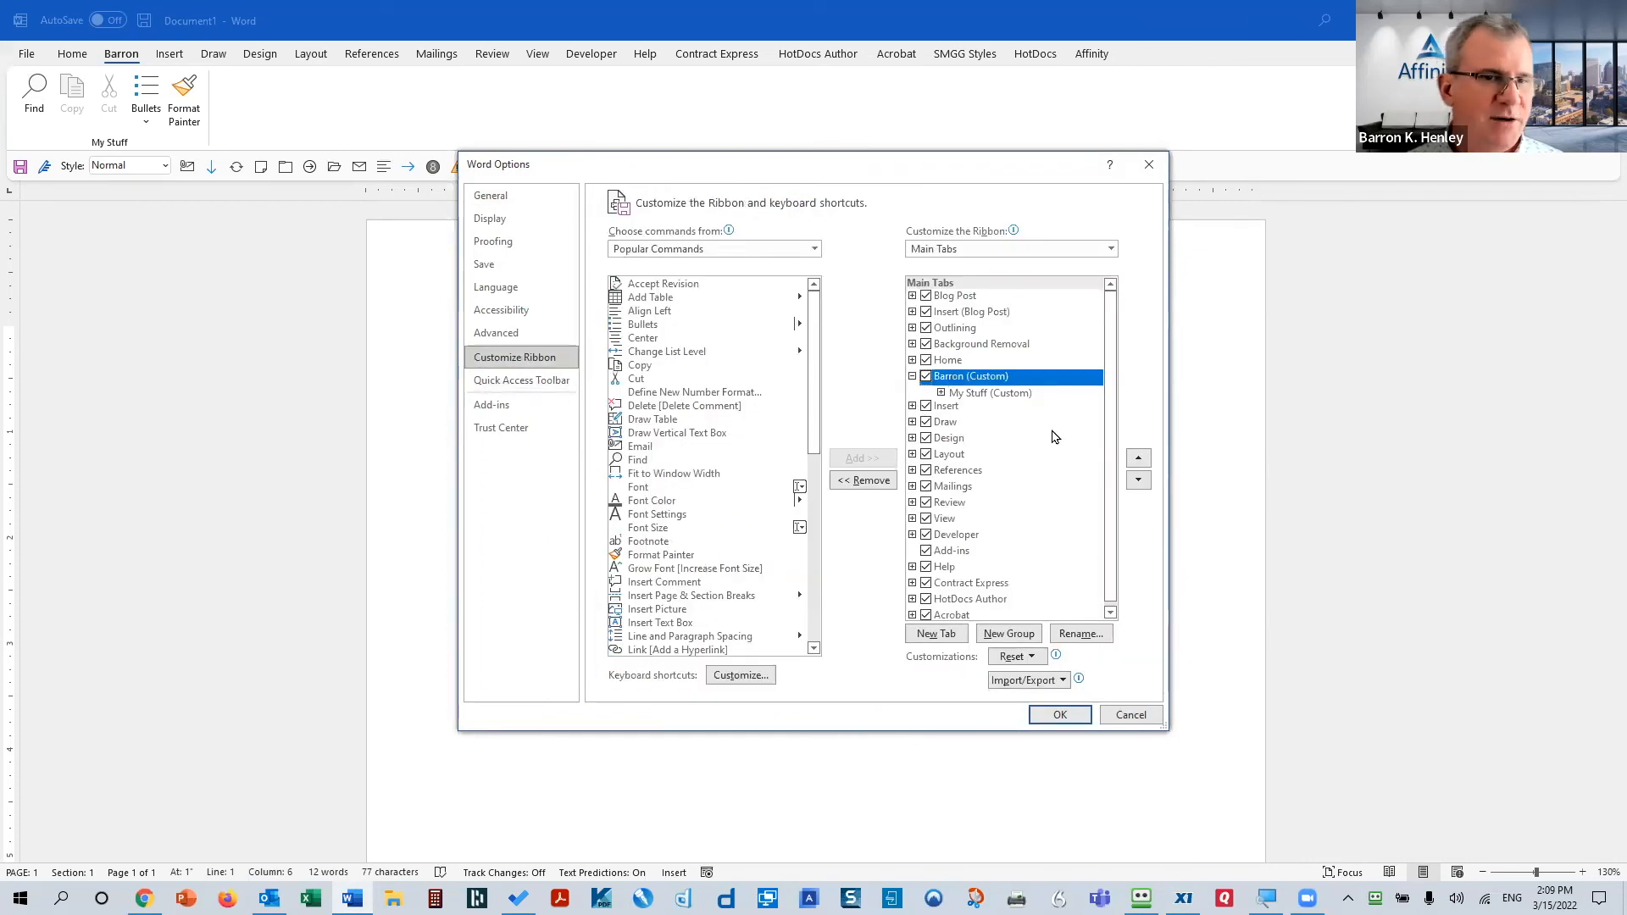
left_click(975, 395)
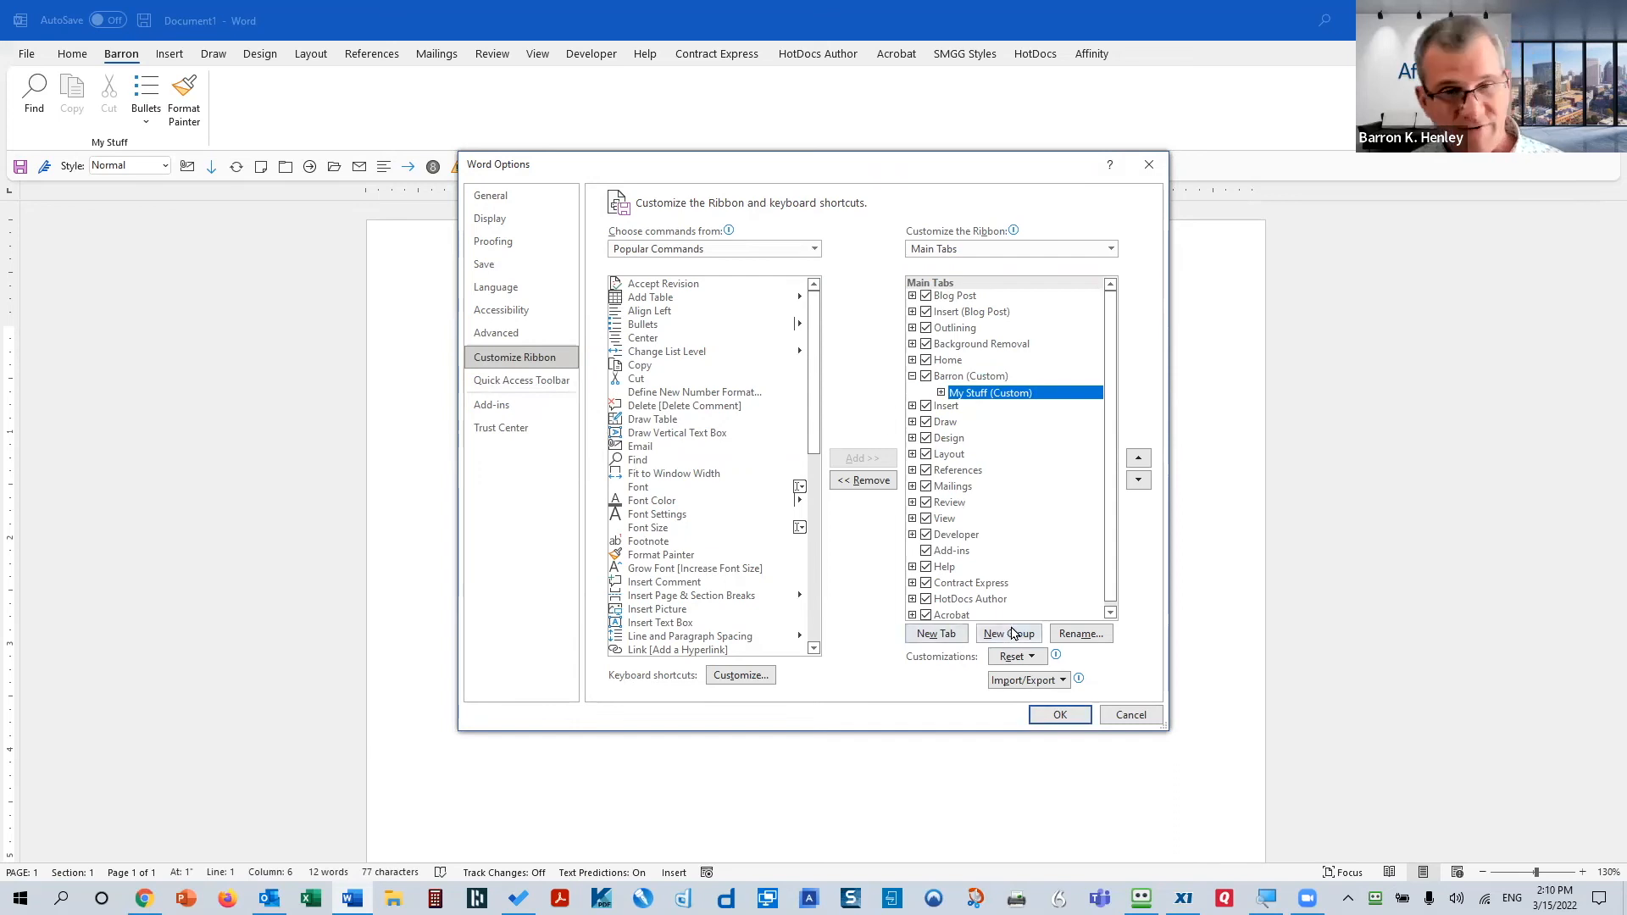
left_click(949, 378)
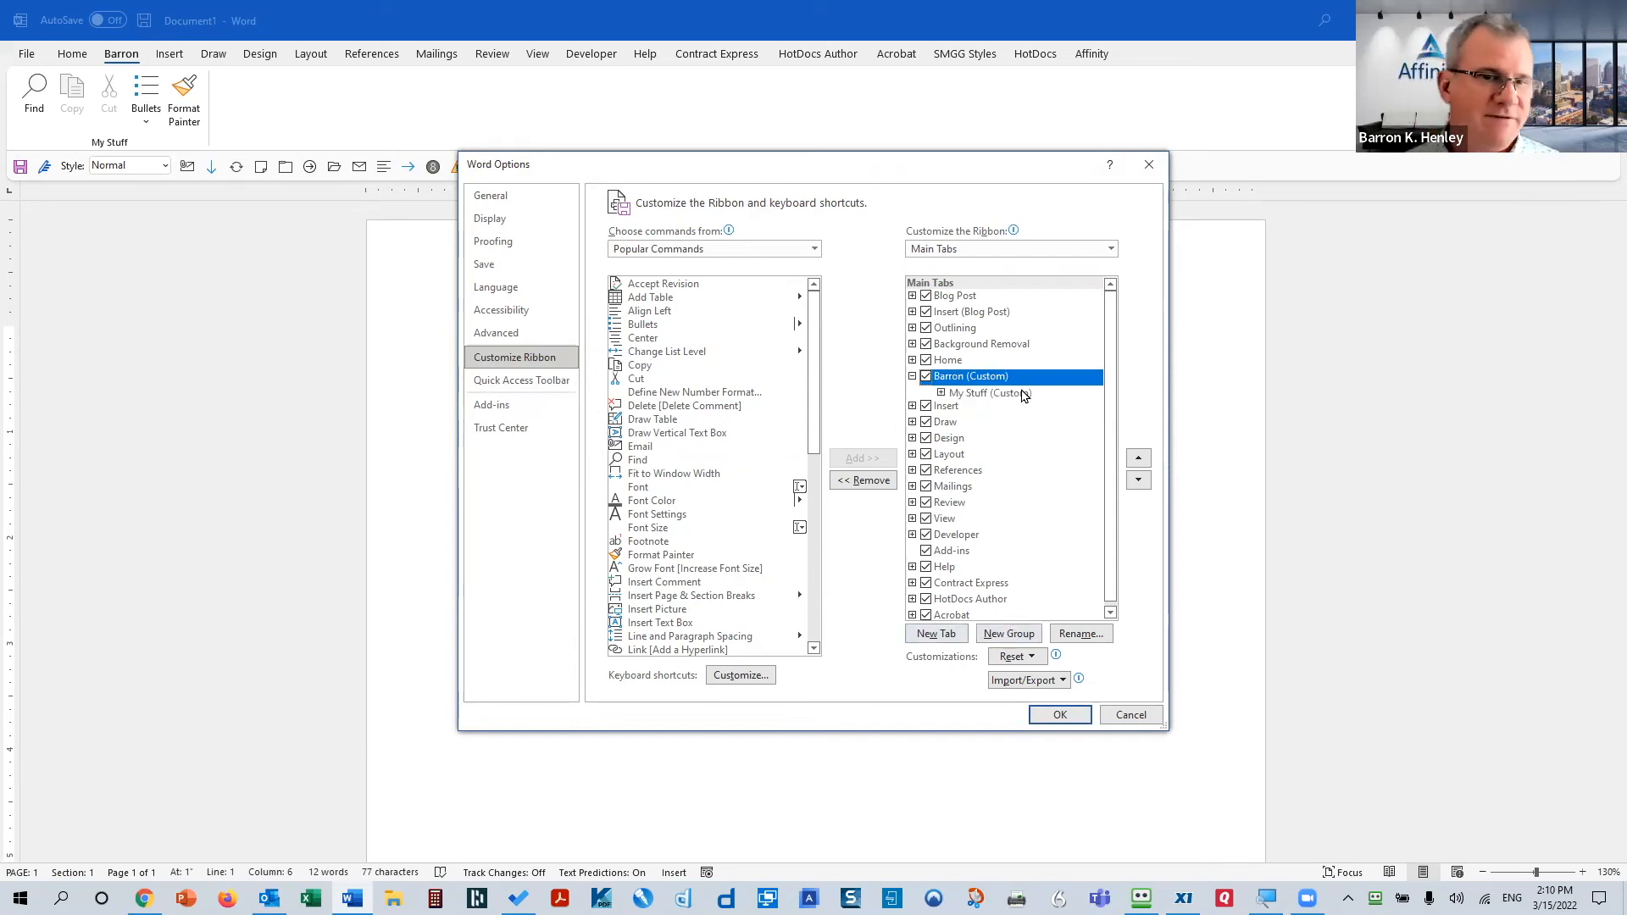
Try hiding the custom tab, turn it back on, and remove it from the main tabs
left_click(926, 377)
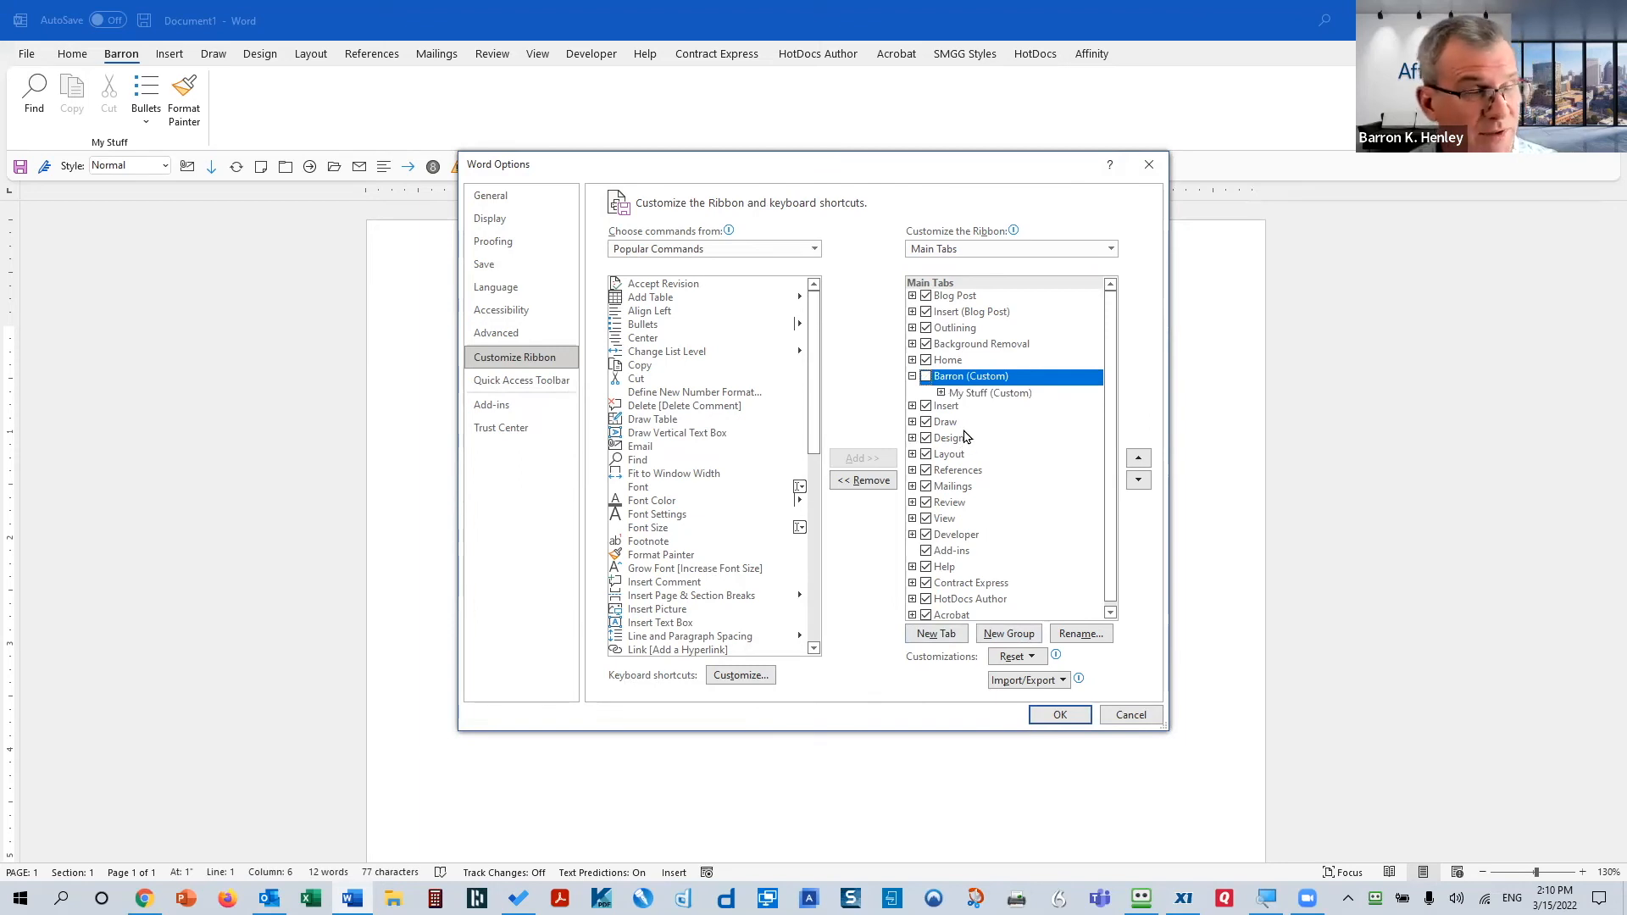
left_click(927, 378)
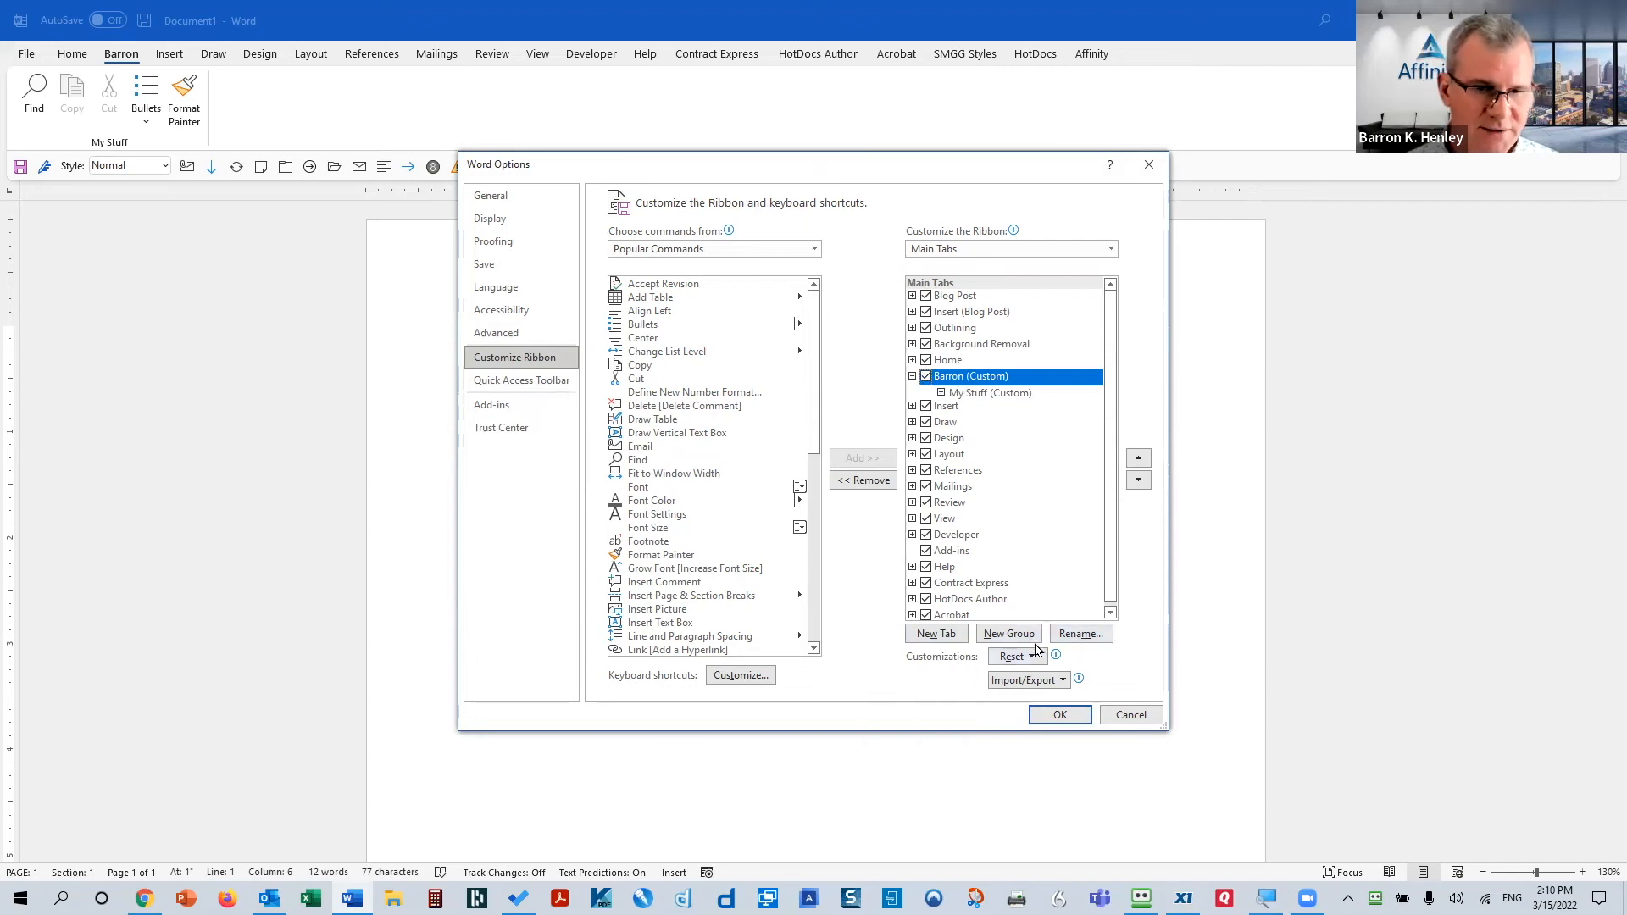
left_click(864, 481)
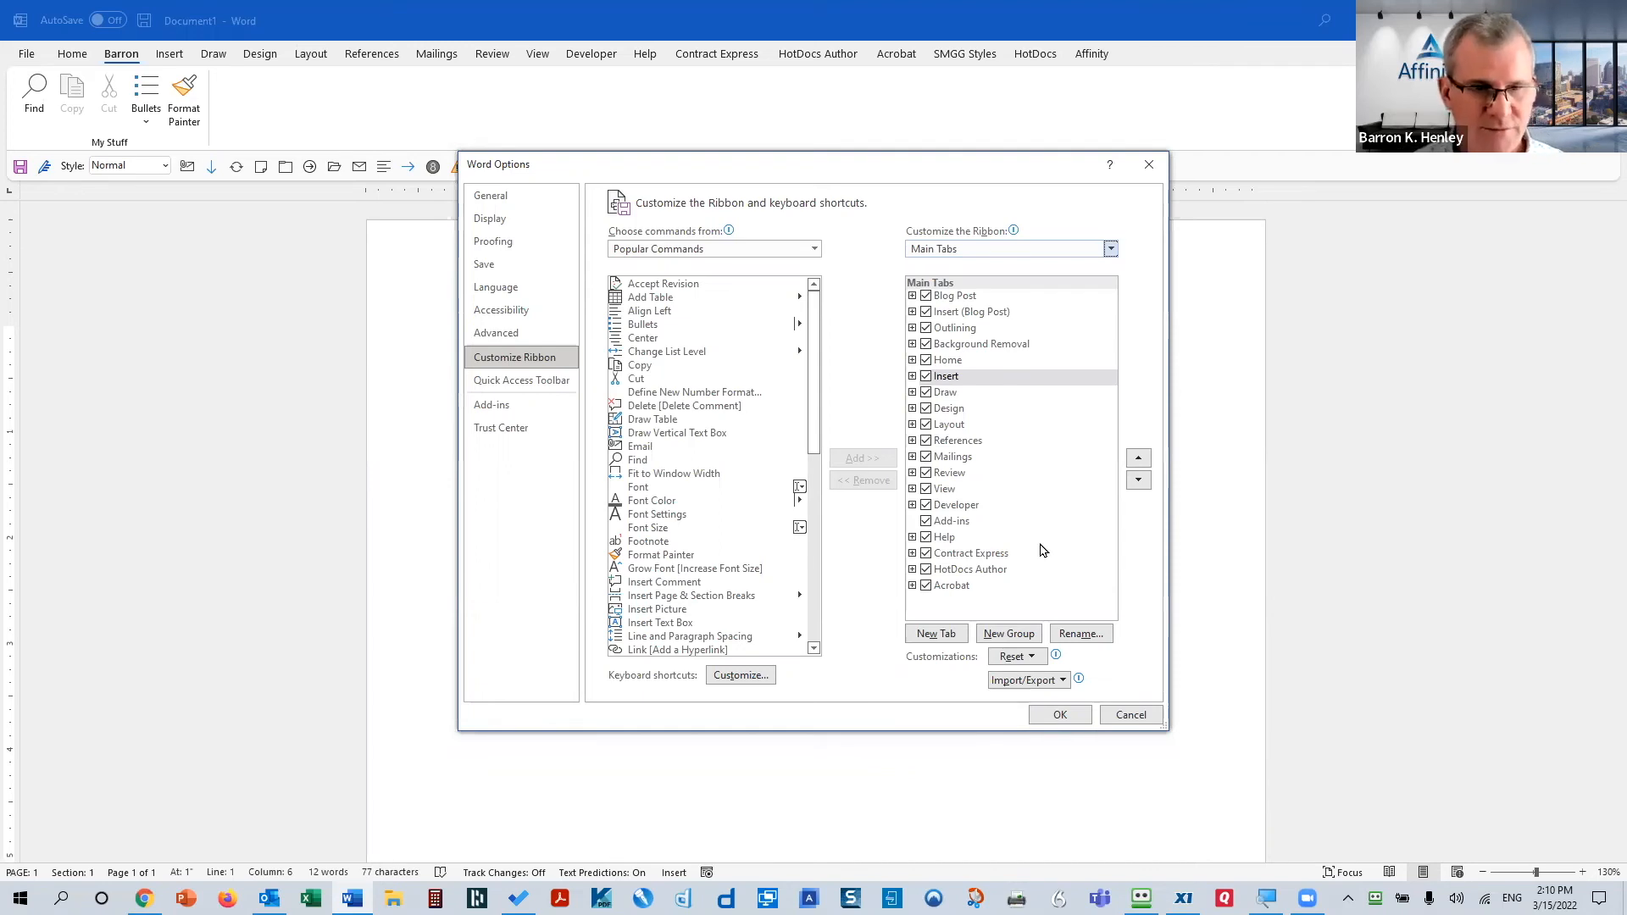
Examine the file dialogs for exporting all customizations and importing a customization file, cancelling both
left_click(1039, 688)
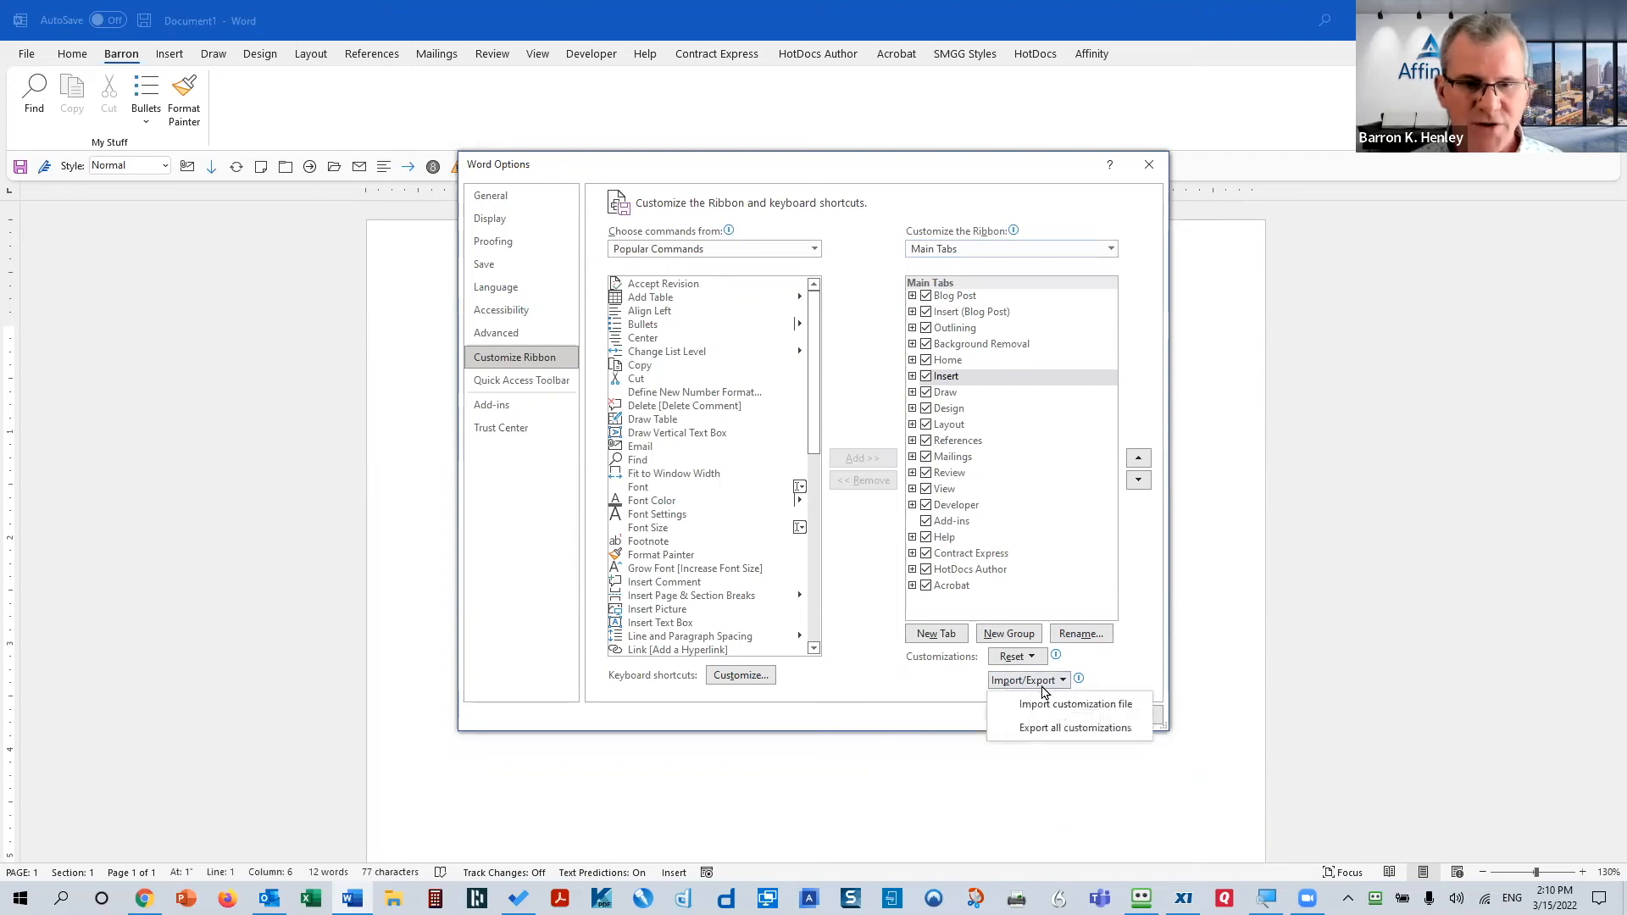
left_click(1057, 734)
left_click(638, 498)
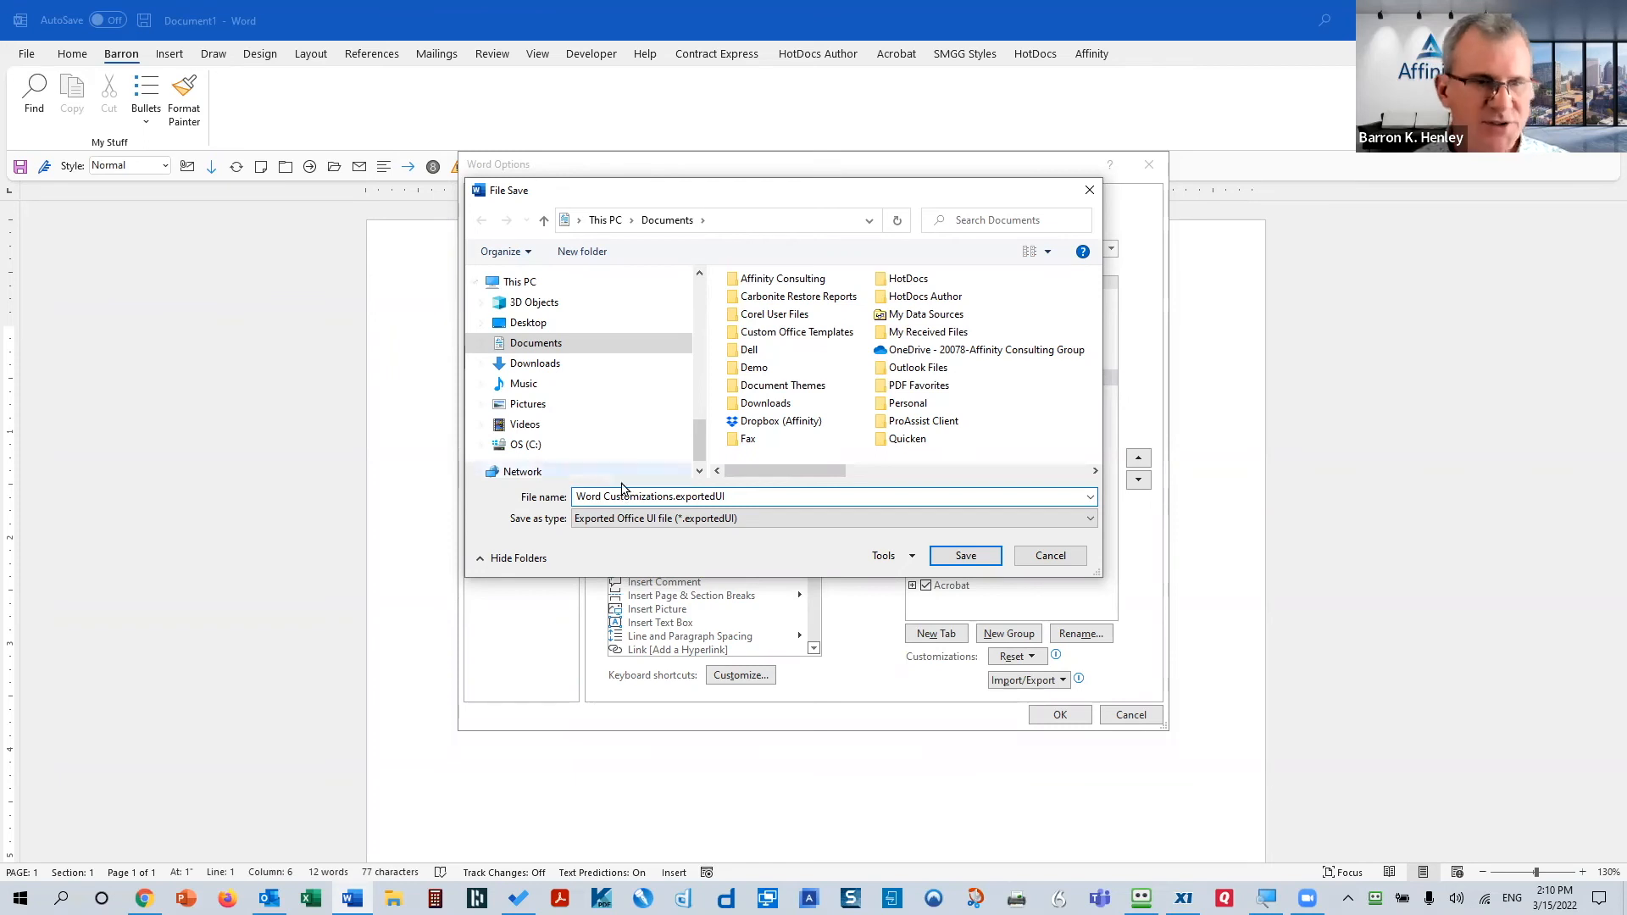
left_click(1051, 555)
left_click(1027, 680)
left_click(1047, 709)
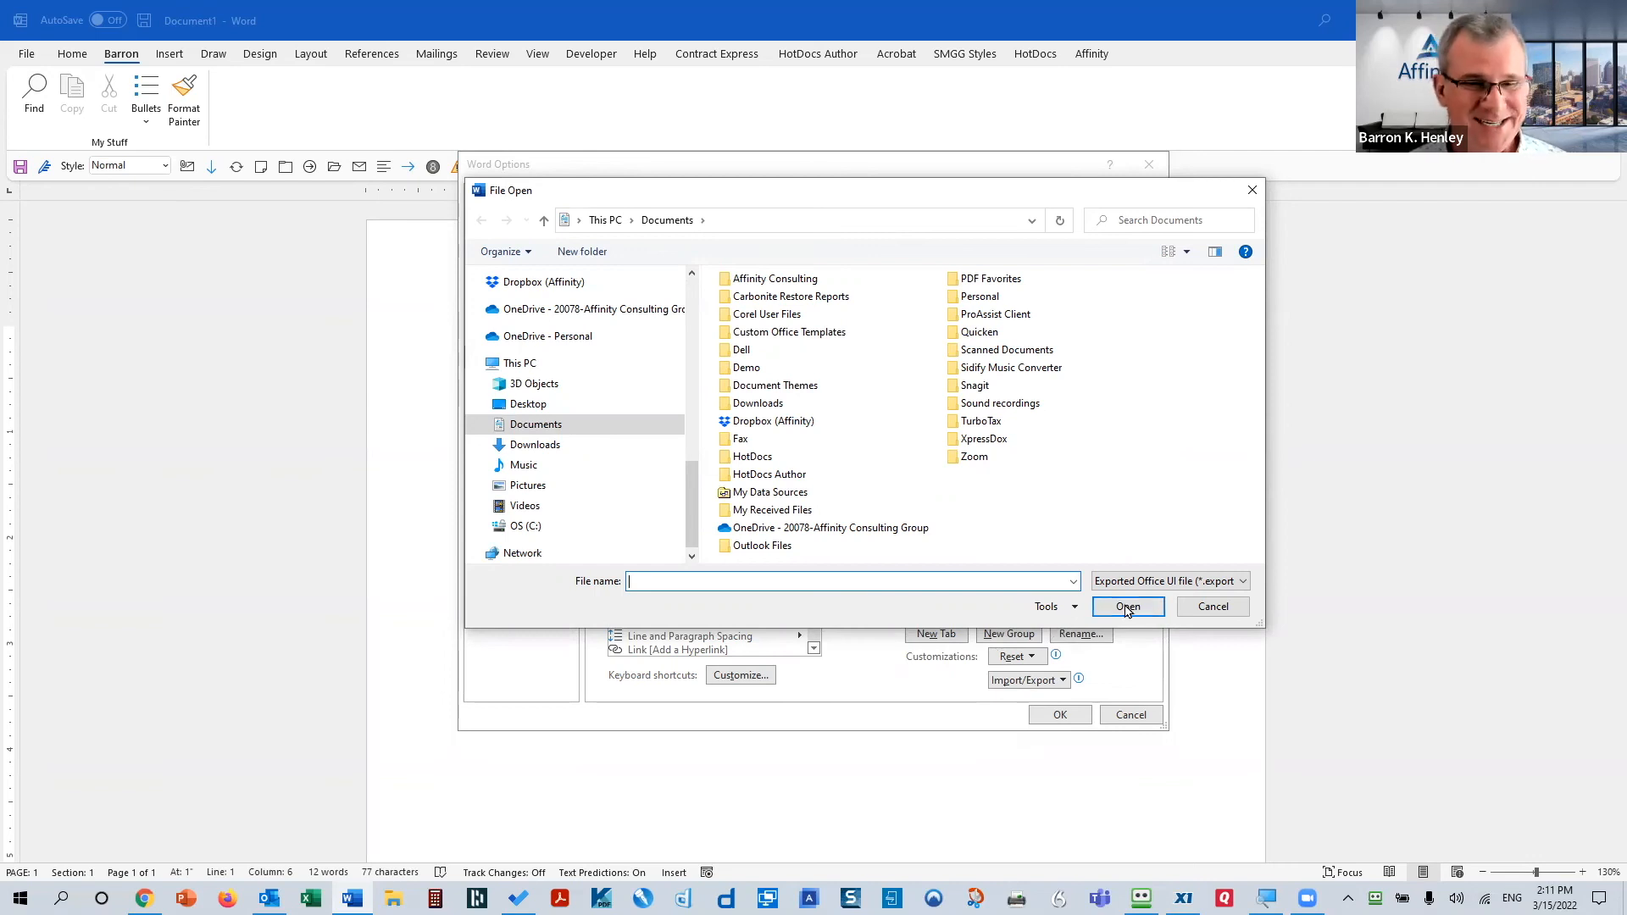
left_click(1213, 607)
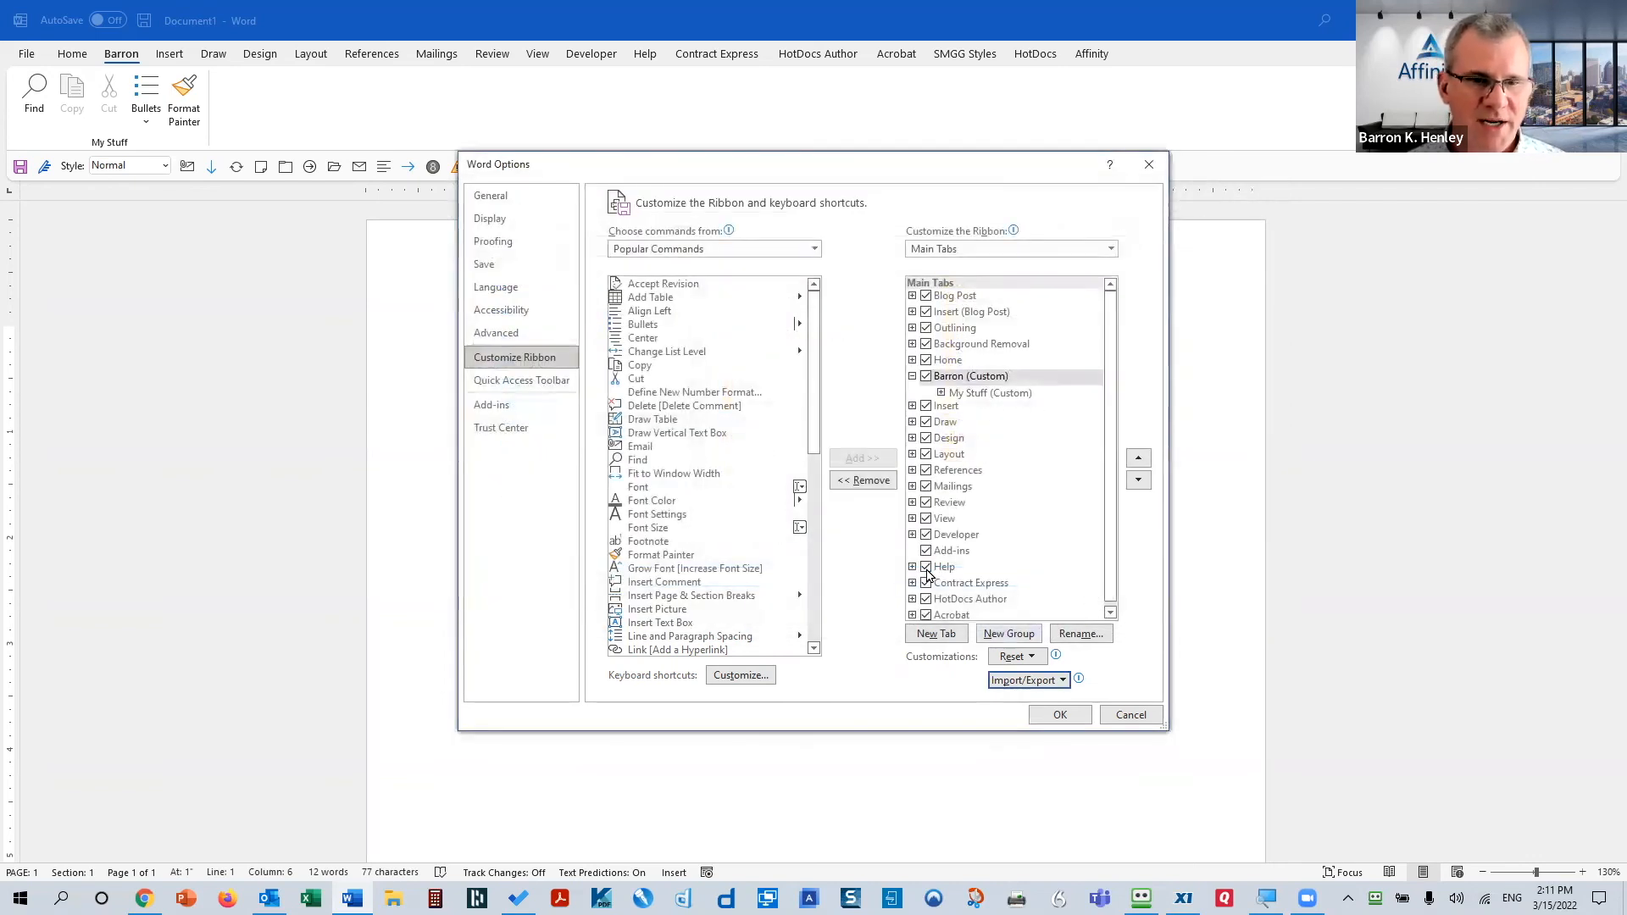
Remove the custom tab after Home from the ribbon and apply the Word options
left_click(862, 480)
left_click(1060, 714)
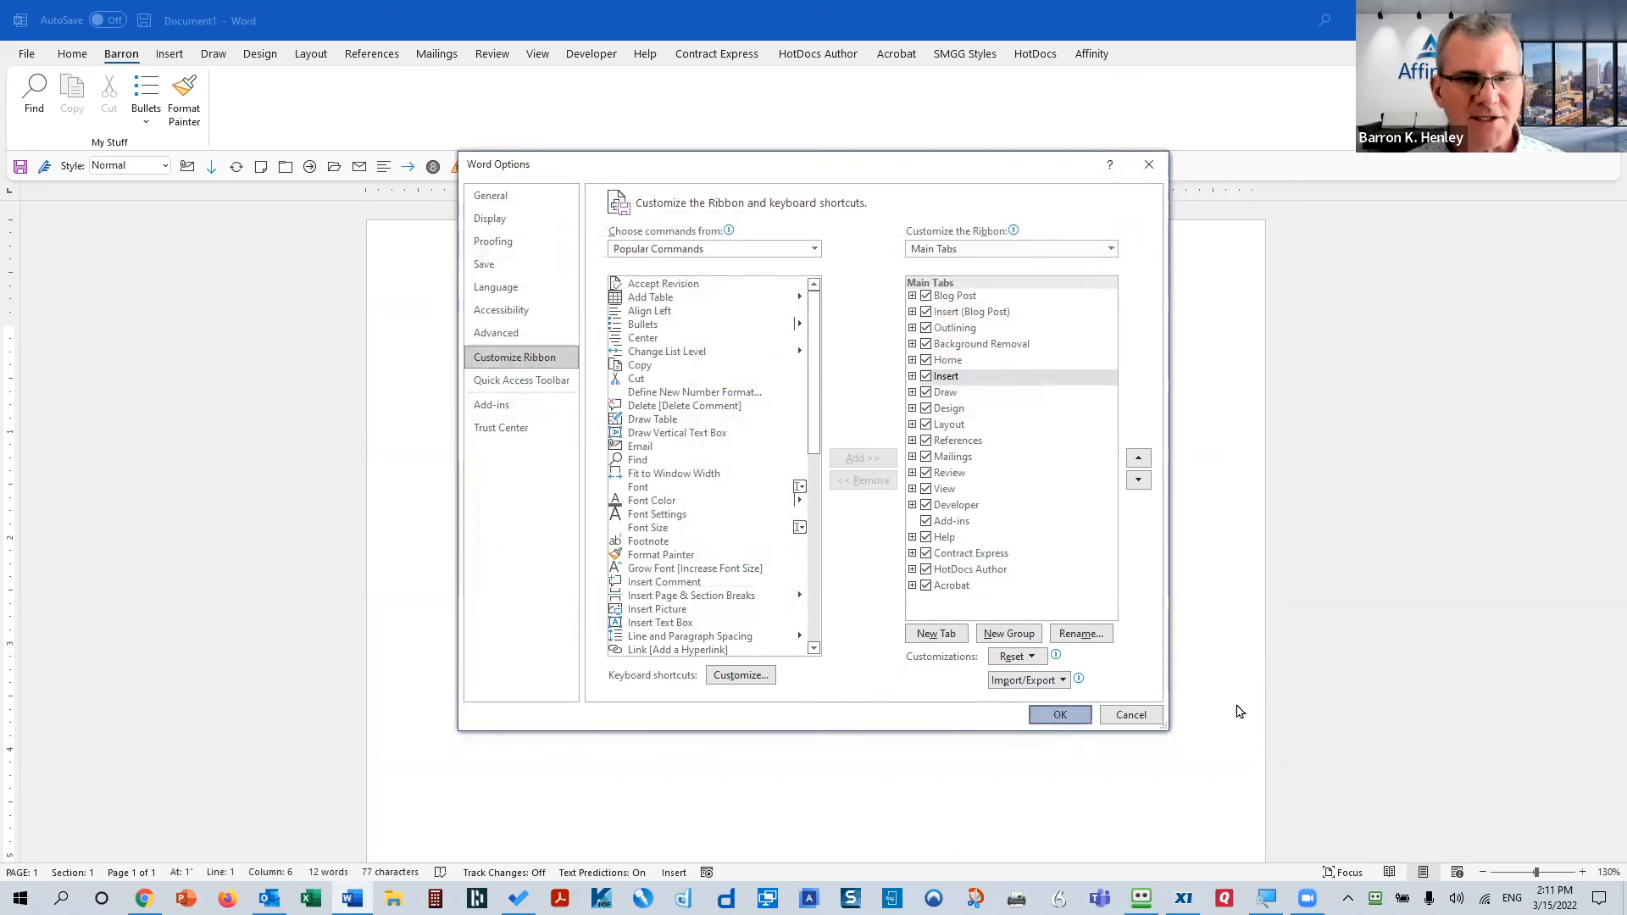